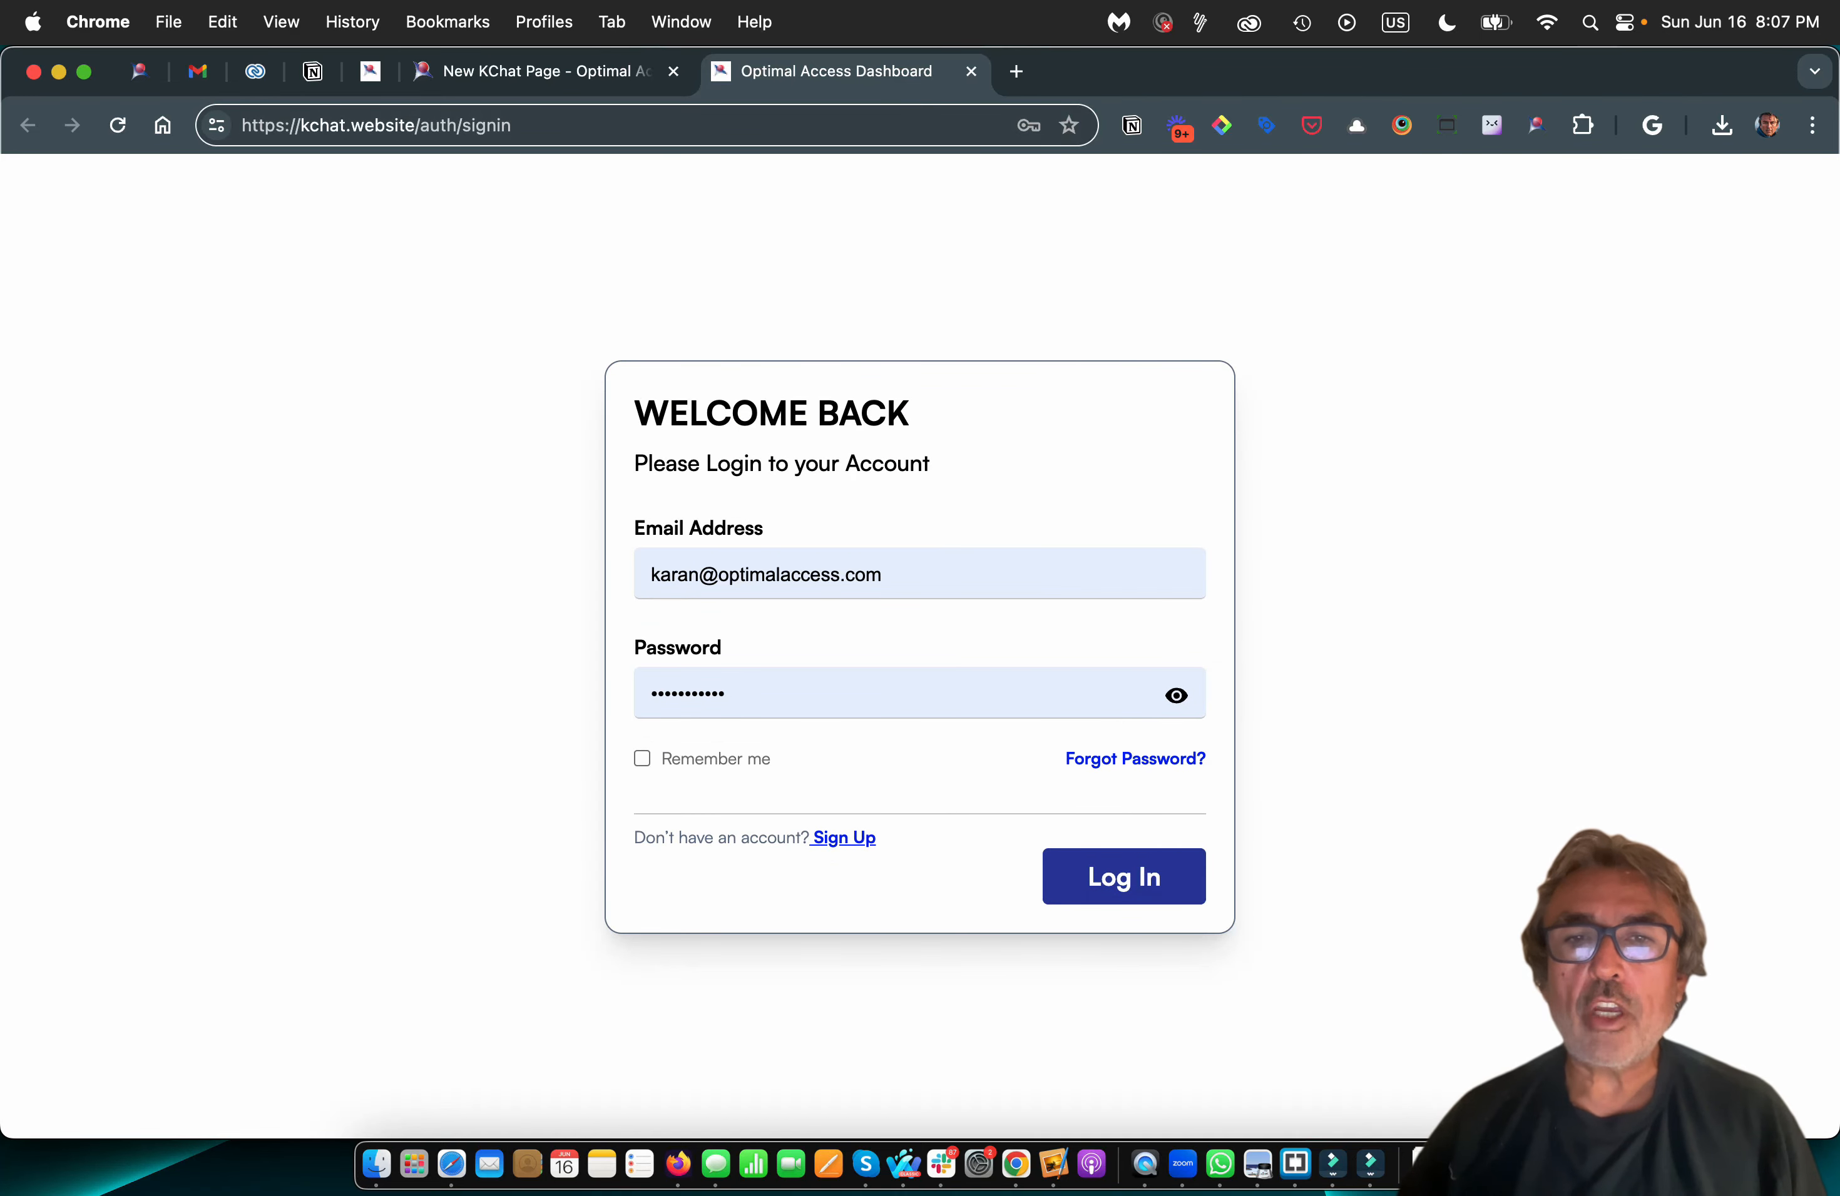
View the sign-up form, return to the sign-in form and log in with the prefilled account credentials
left_click(843, 837)
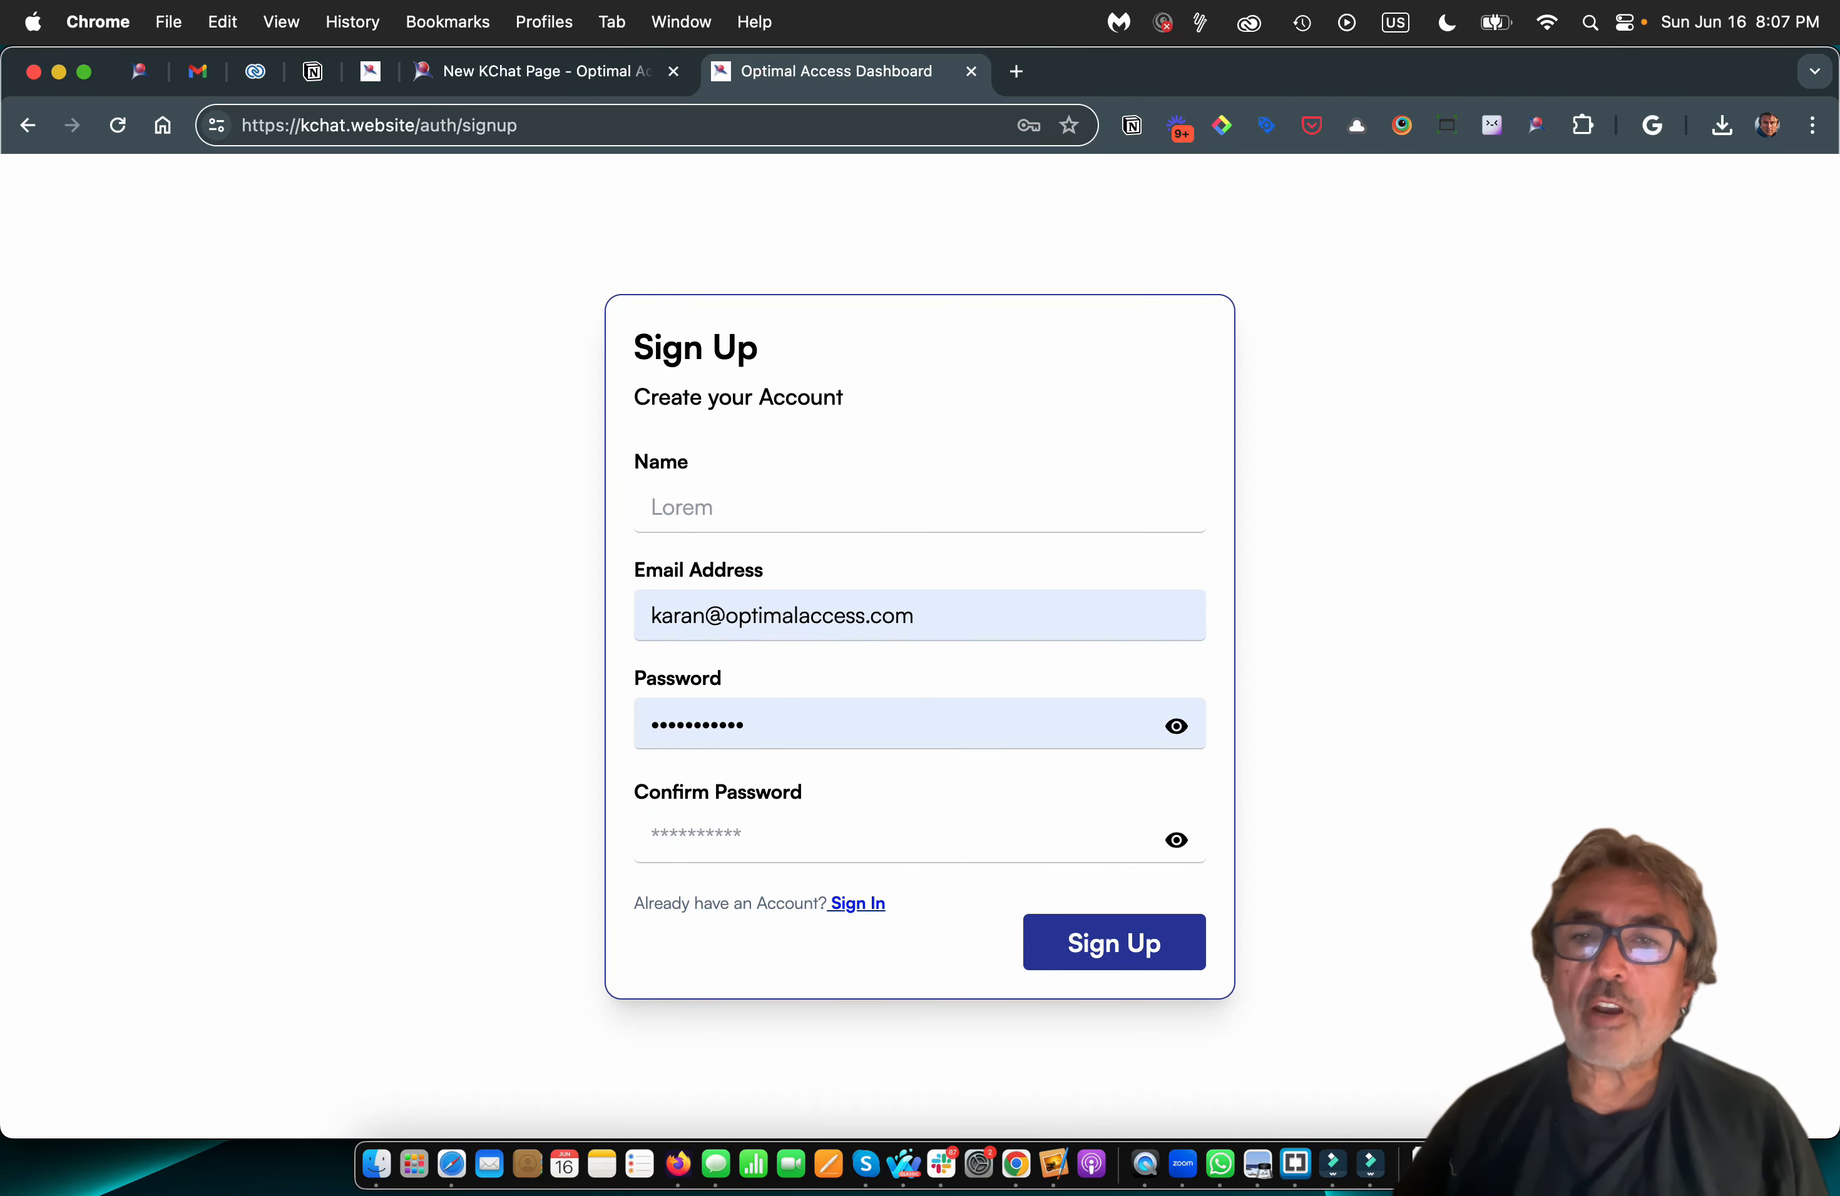
left_click(858, 903)
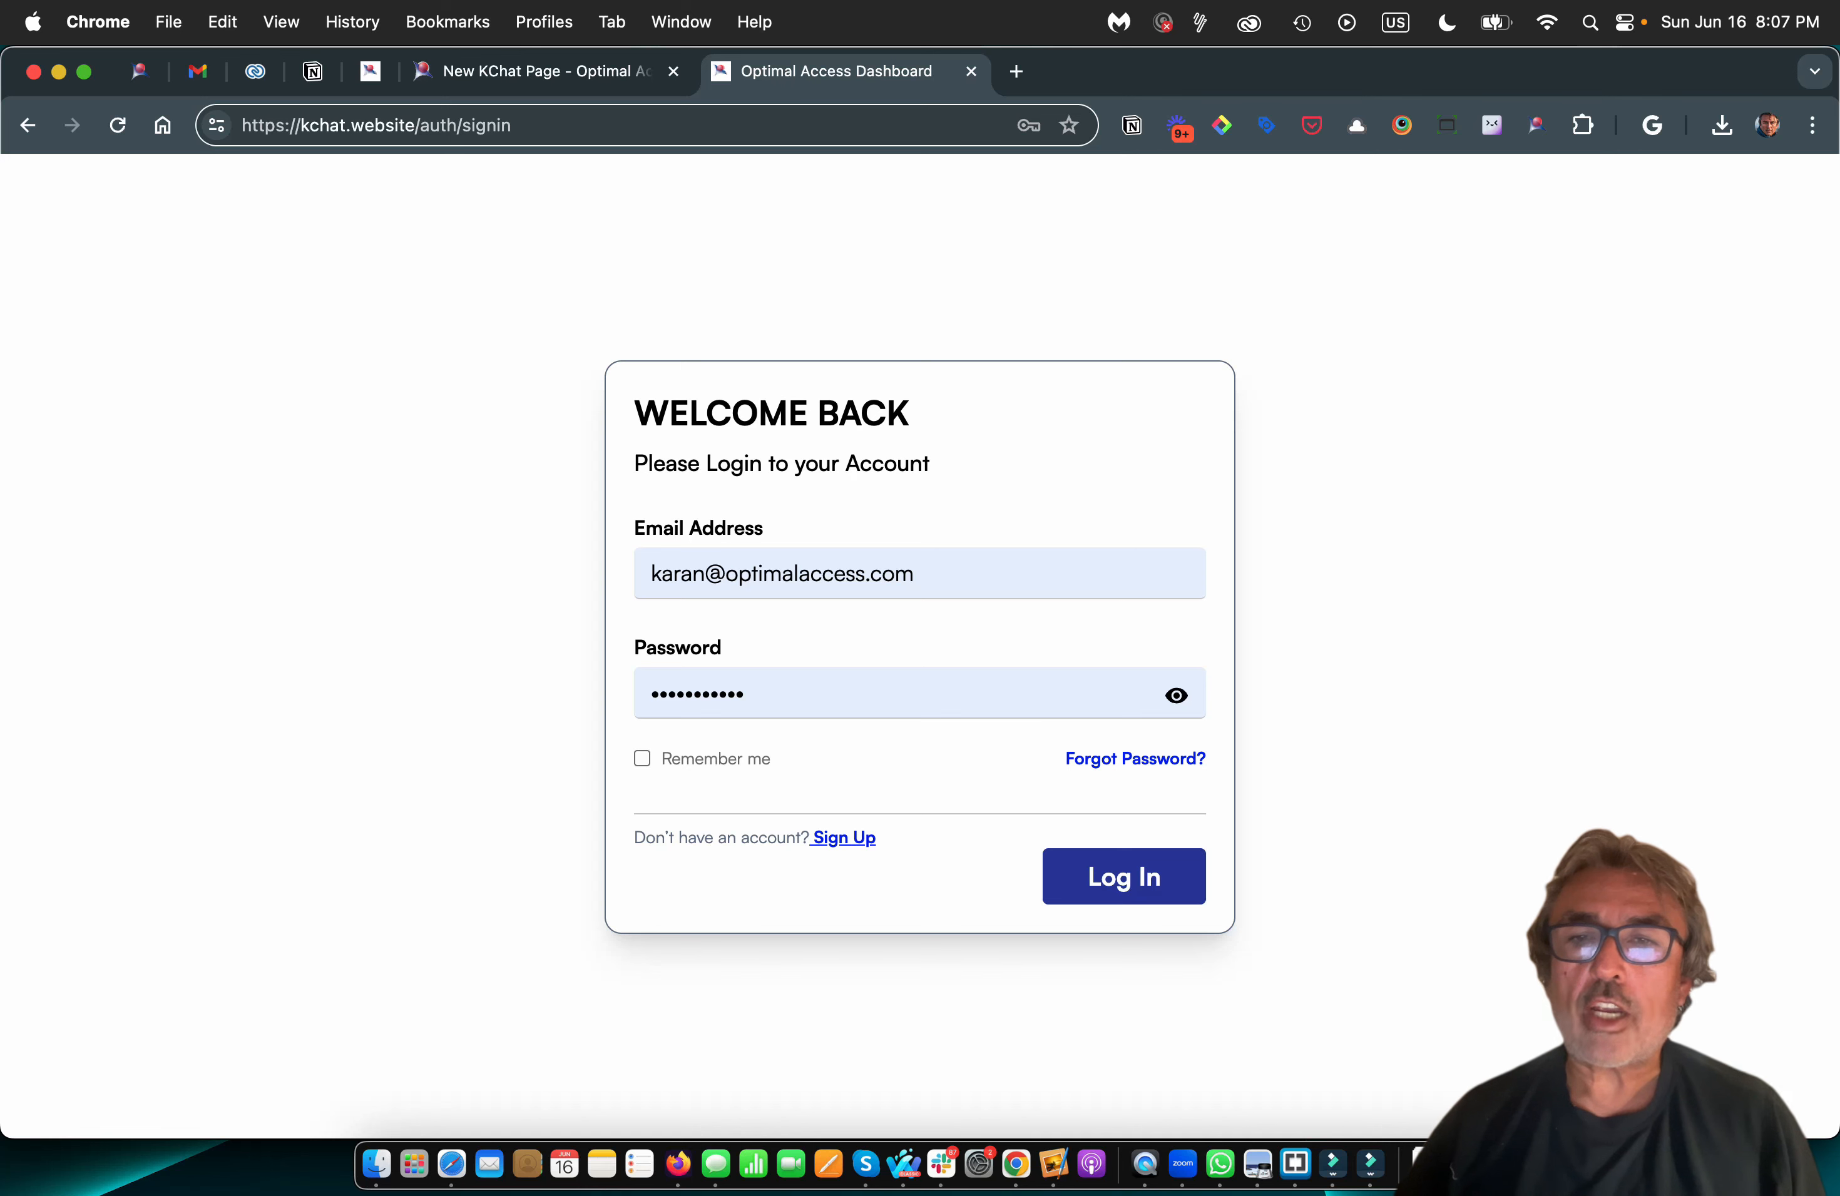
left_click(1123, 878)
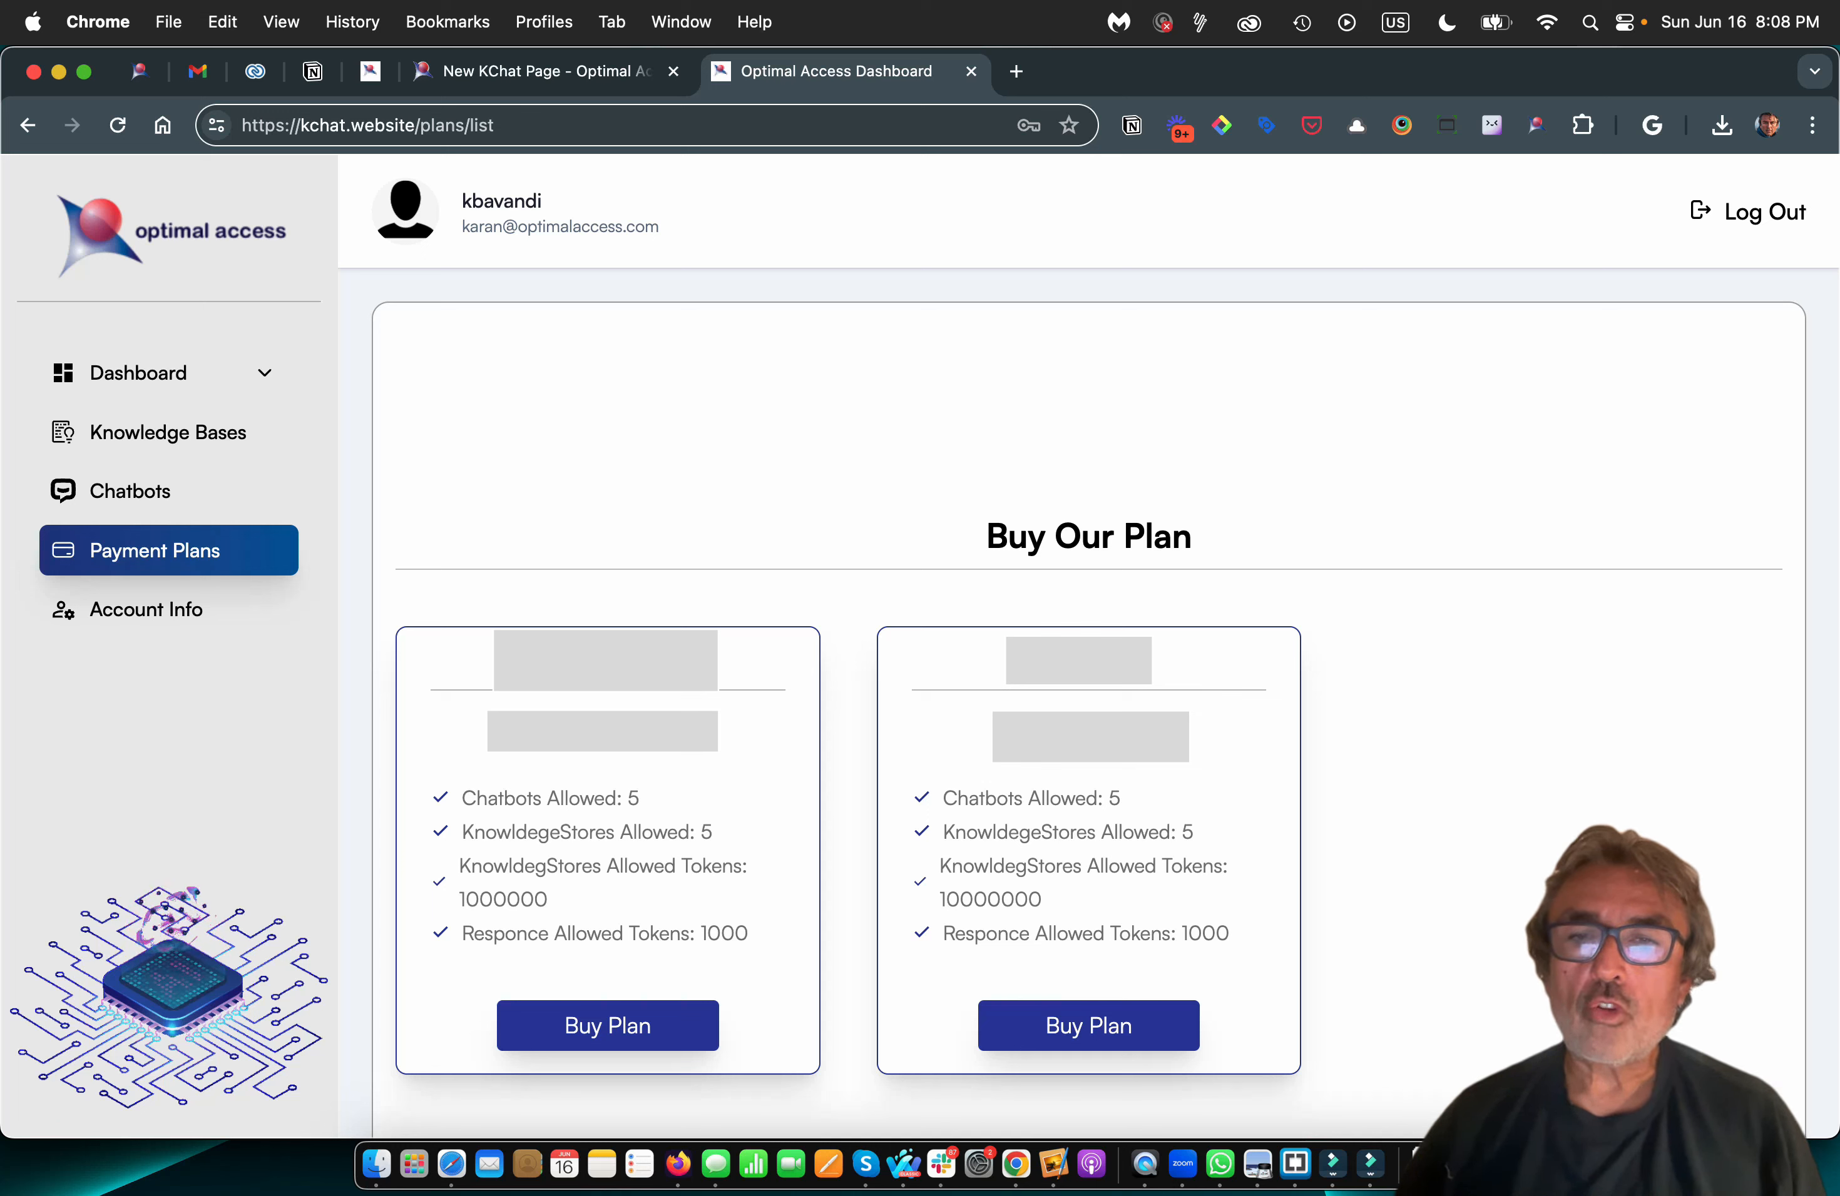
Subscribe to a payment plan and open the Knowledge Bases page
left_click(607, 1025)
scroll(1088, 788, "down", 2)
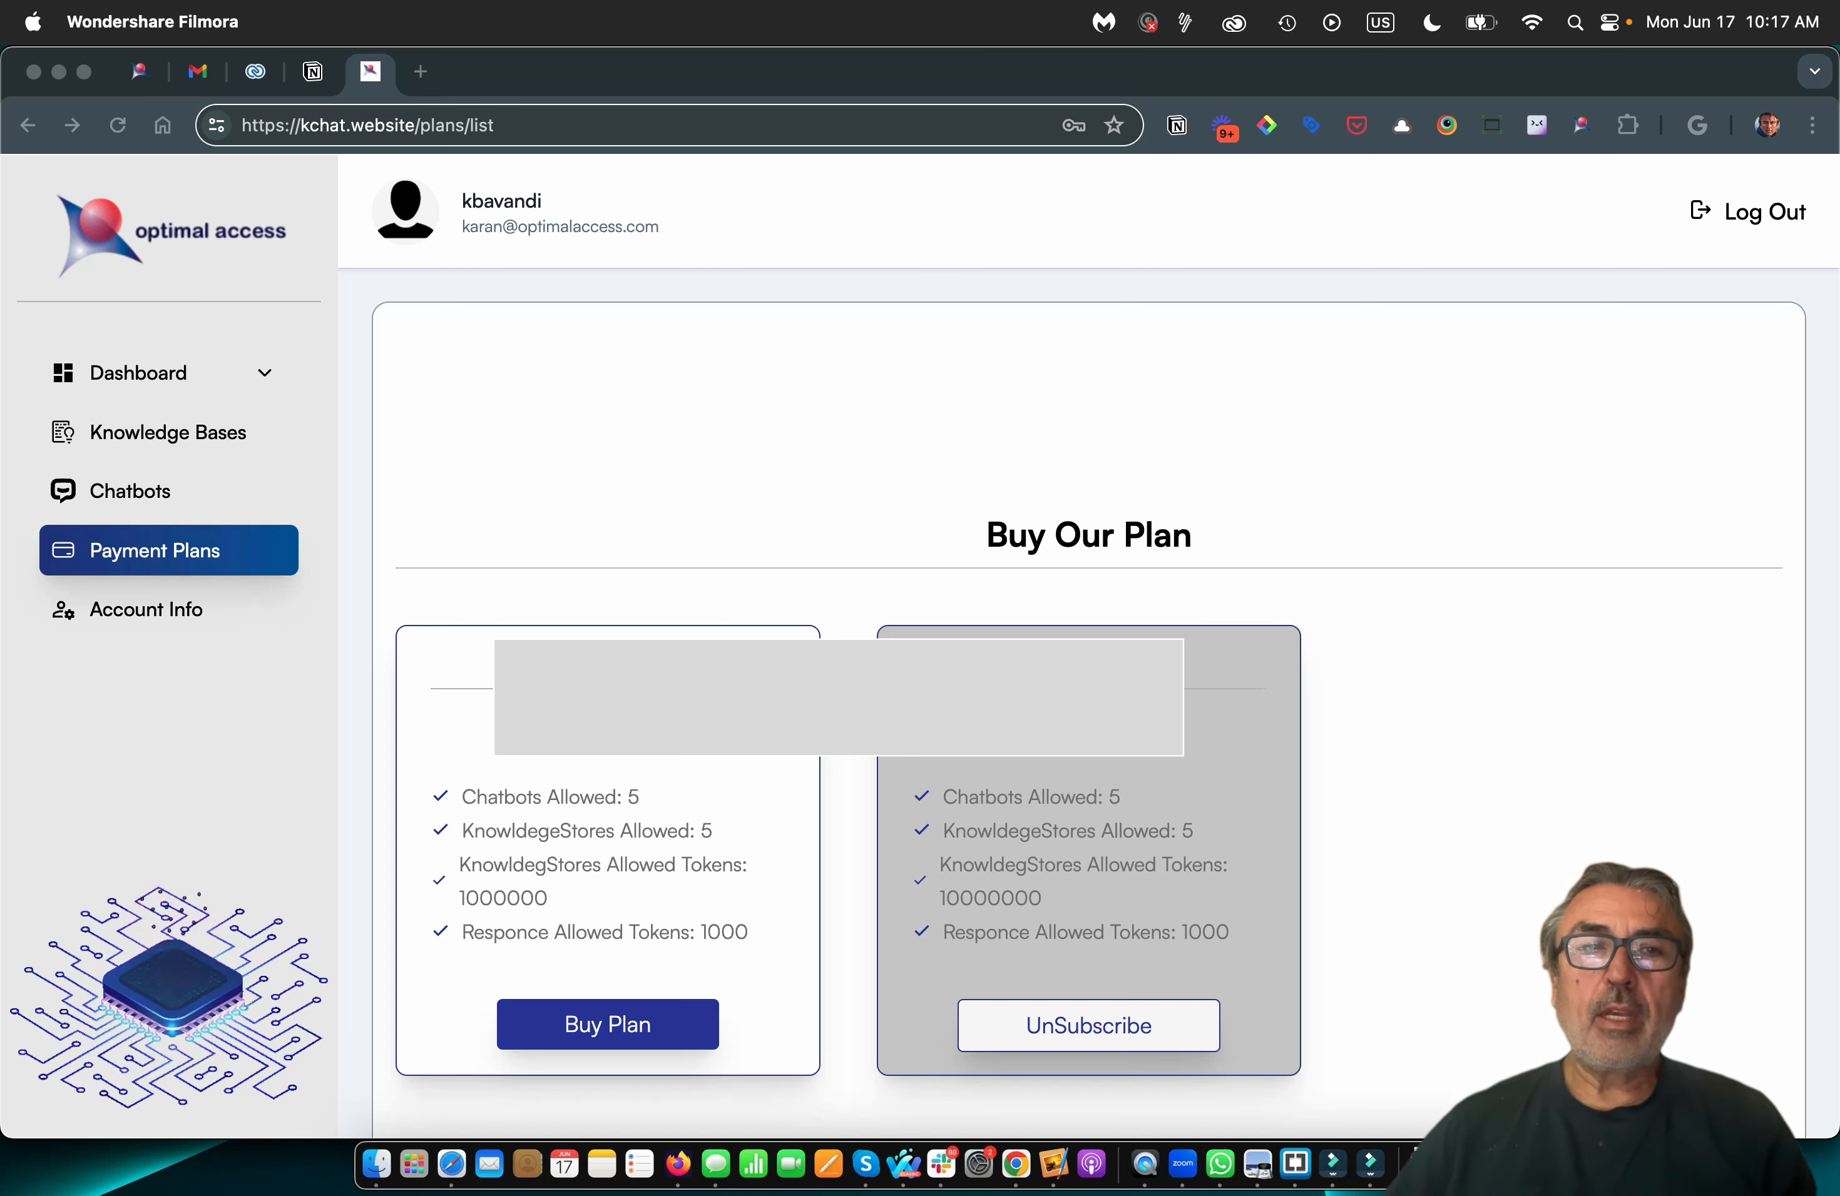
left_click(168, 433)
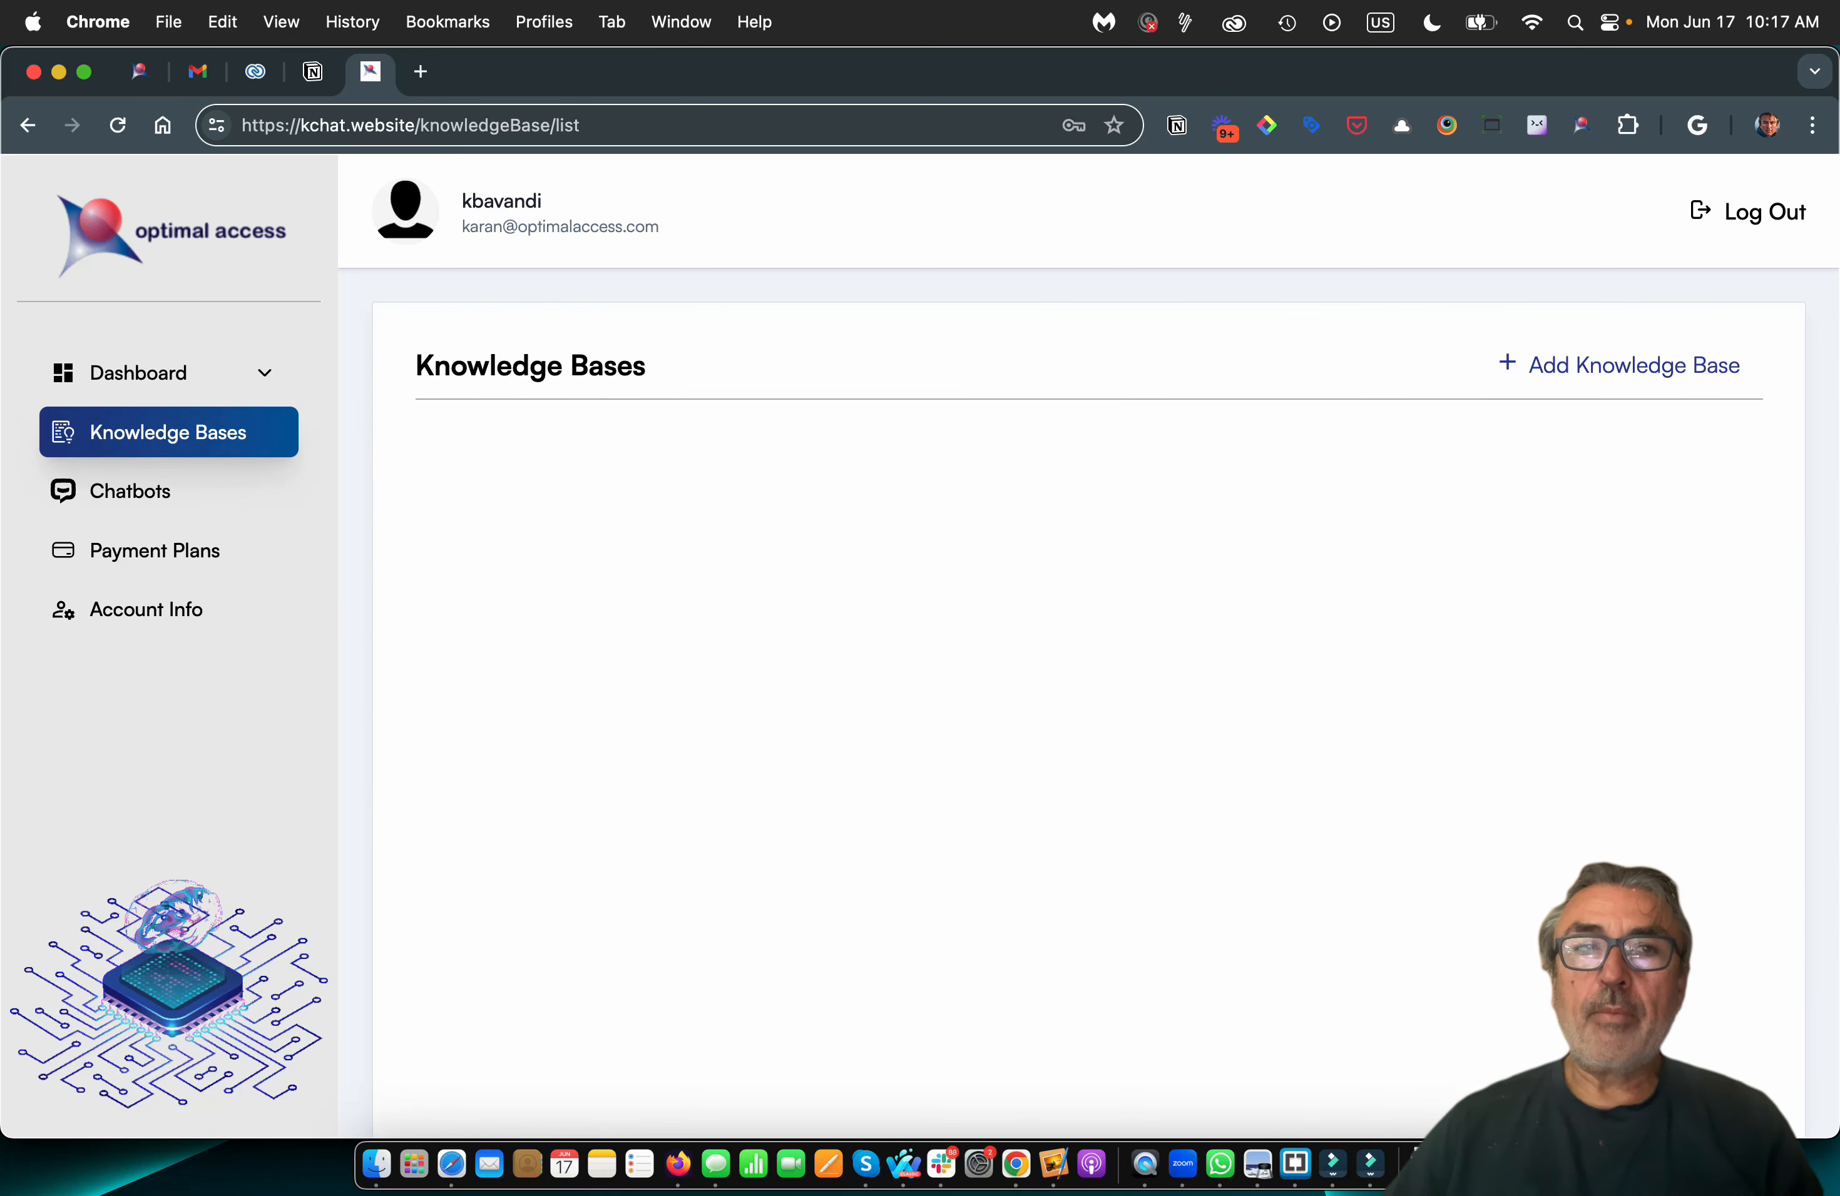
Switch to Kurator and copy the upload WordPress link of the OA Content Hub file under WordPress KBucket Files
left_click(139, 72)
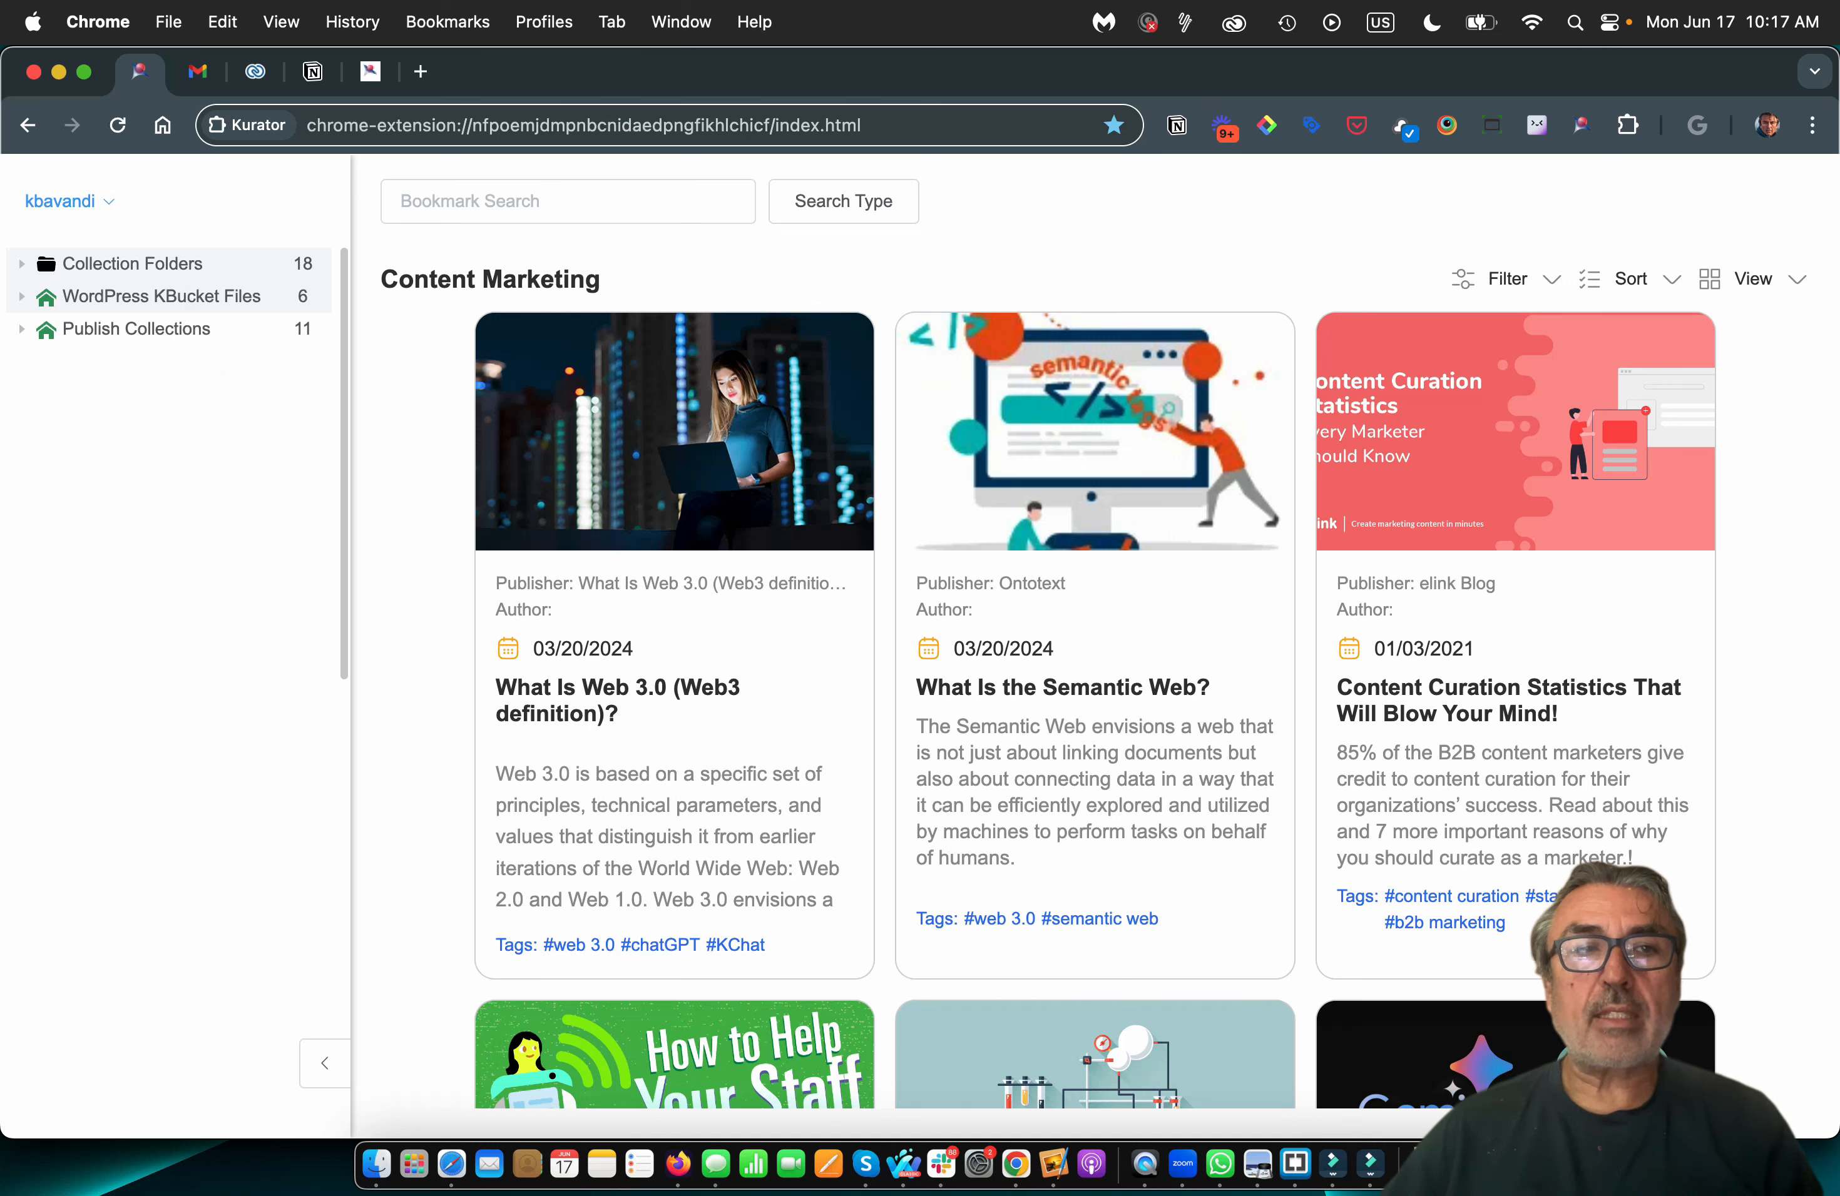
left_click(161, 297)
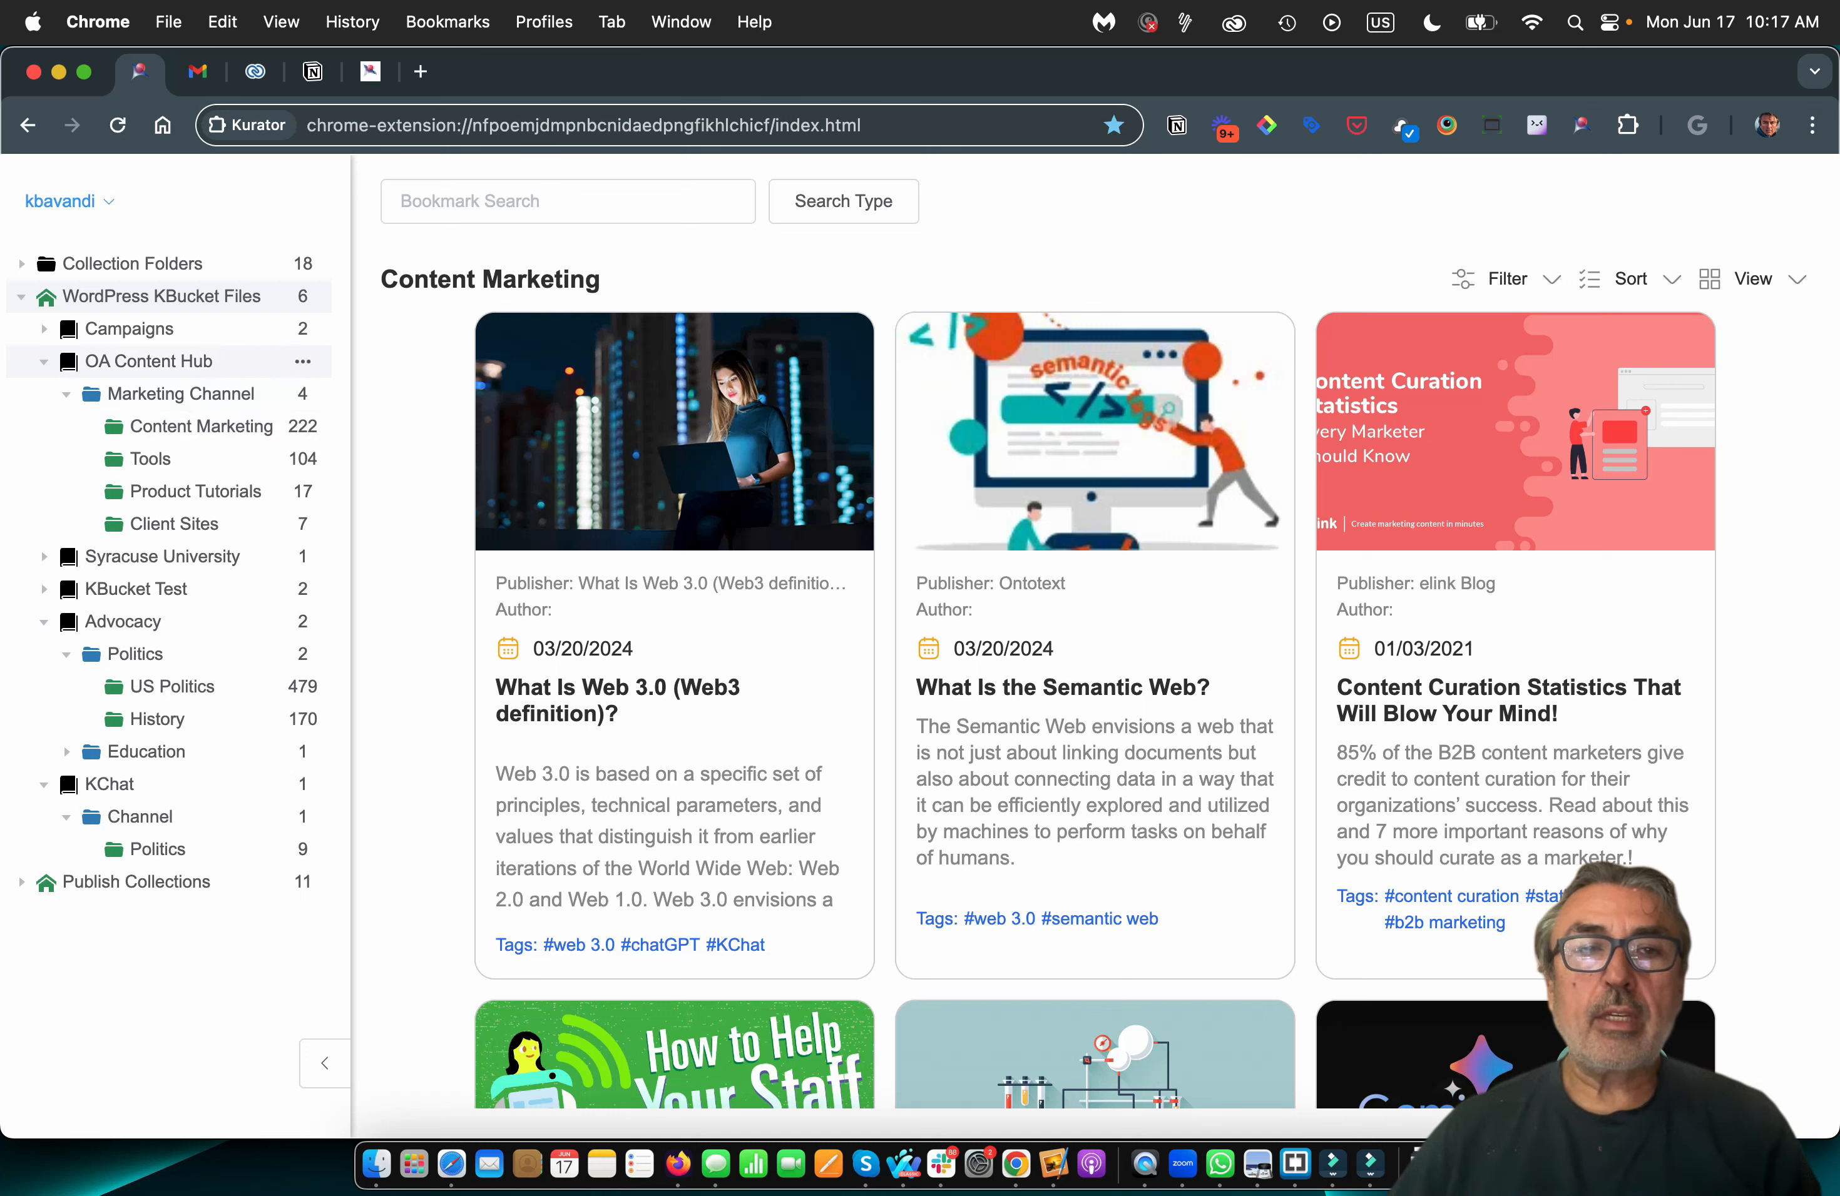
left_click(303, 361)
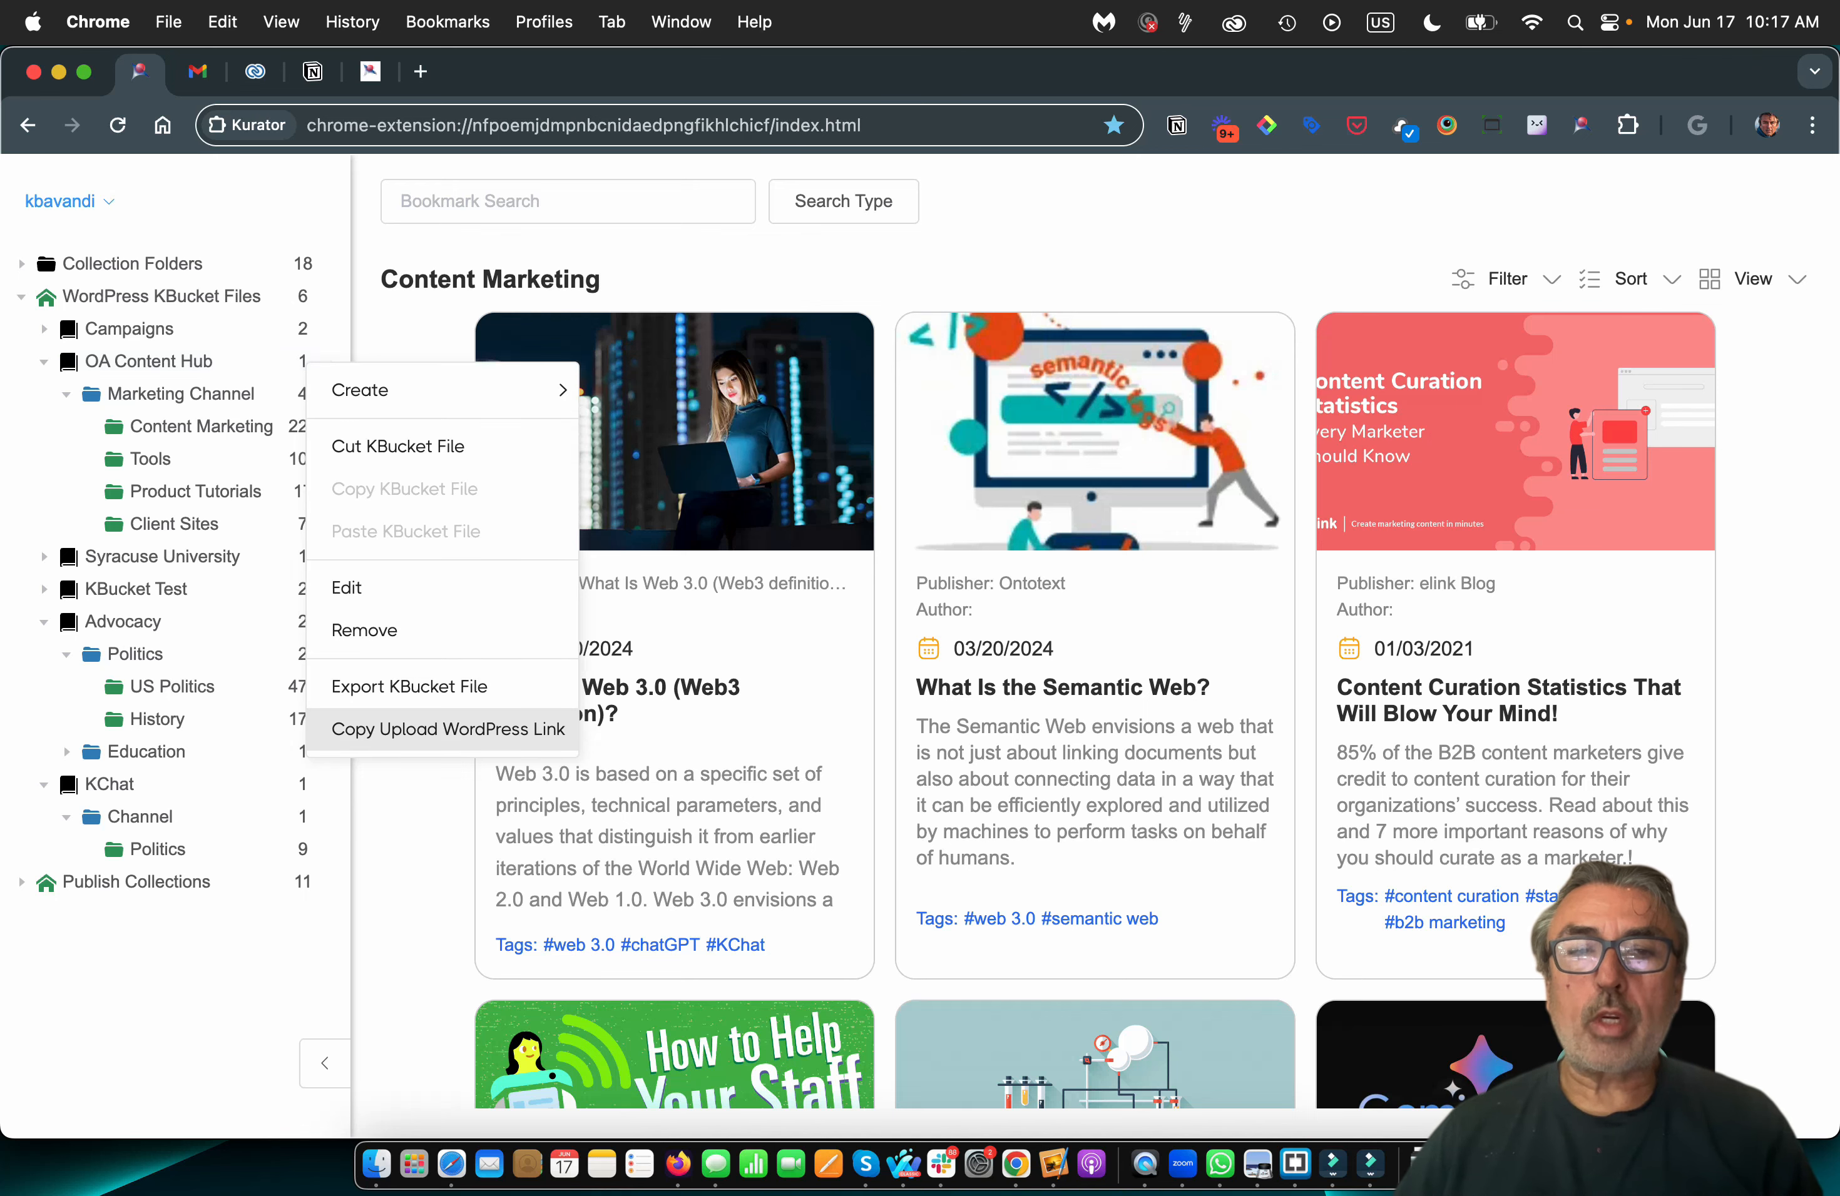
left_click(448, 729)
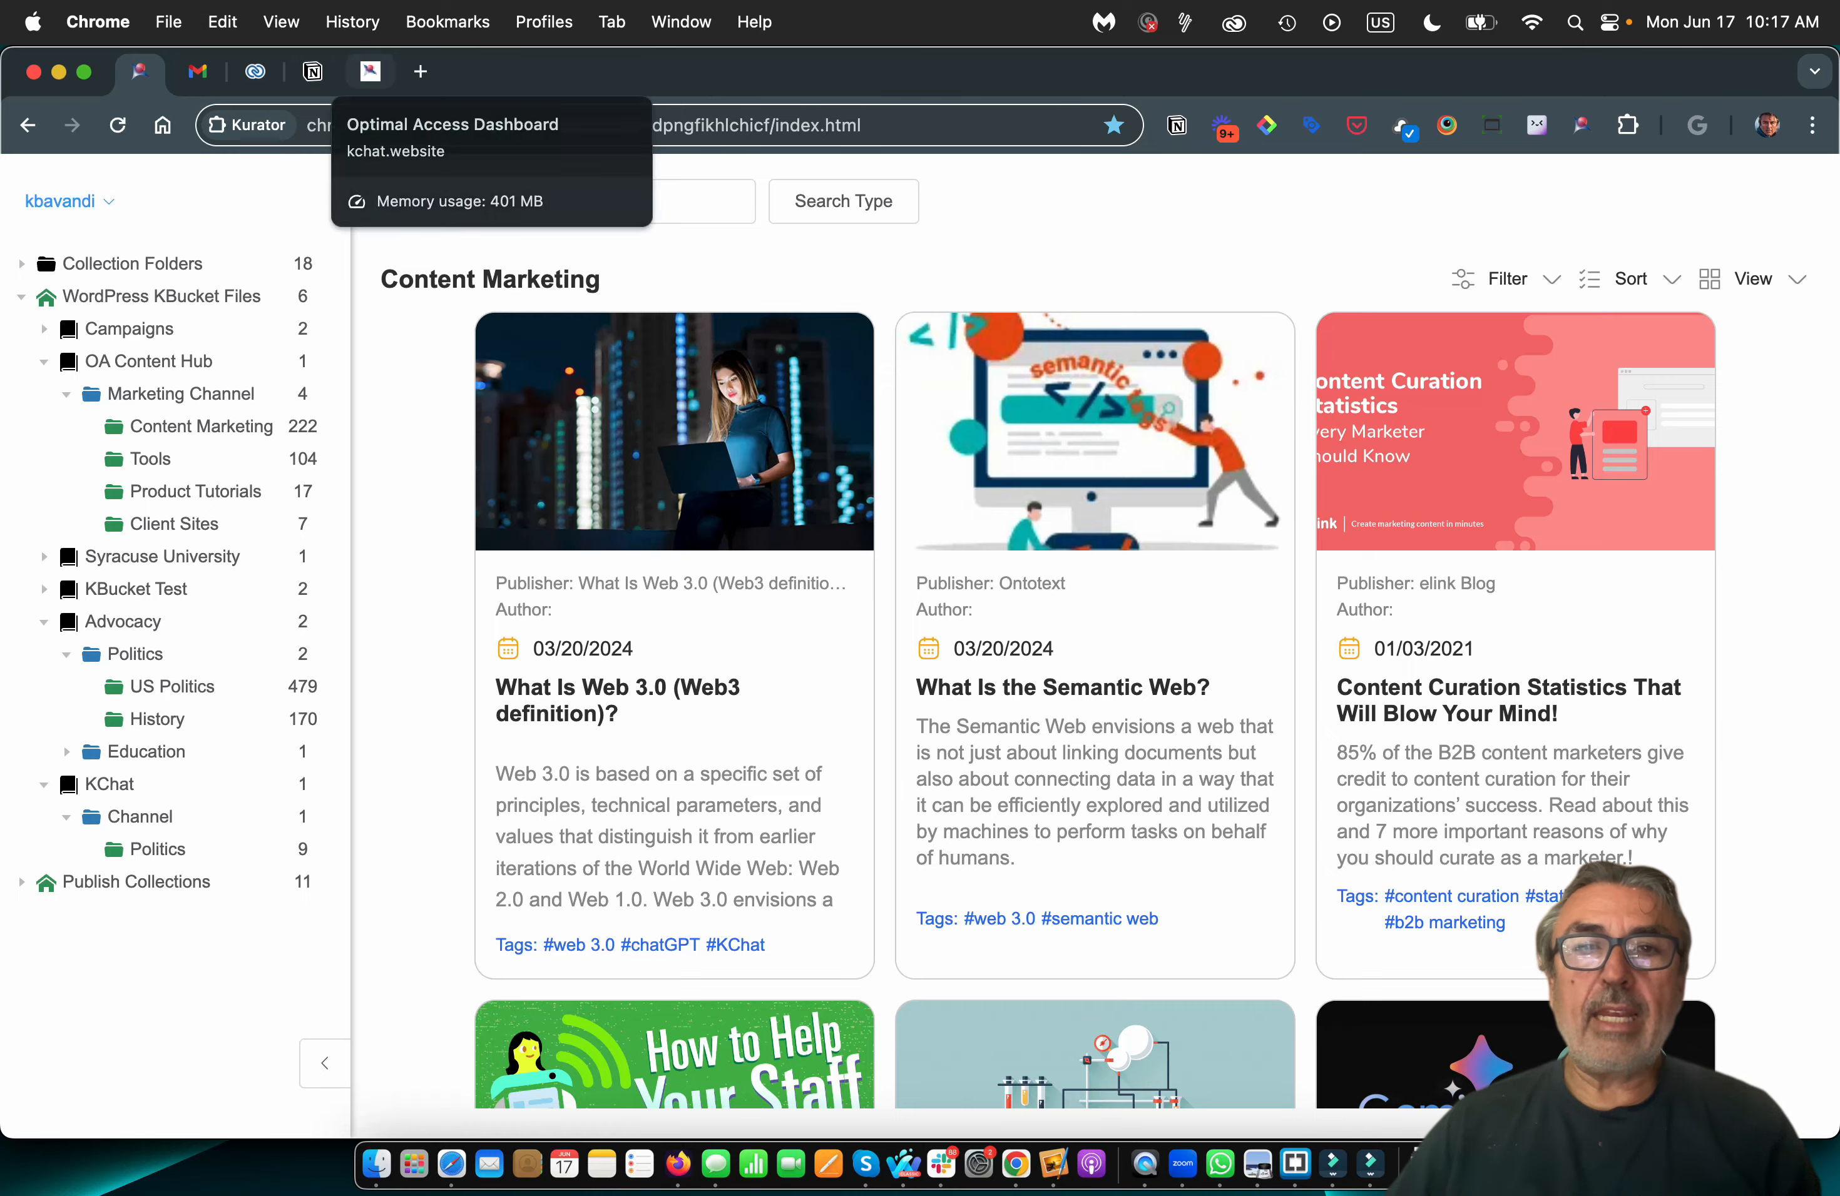
Return to the Optimal Access dashboard and start a new knowledge base with the descriptive name "Optimal Access Website"
left_click(371, 72)
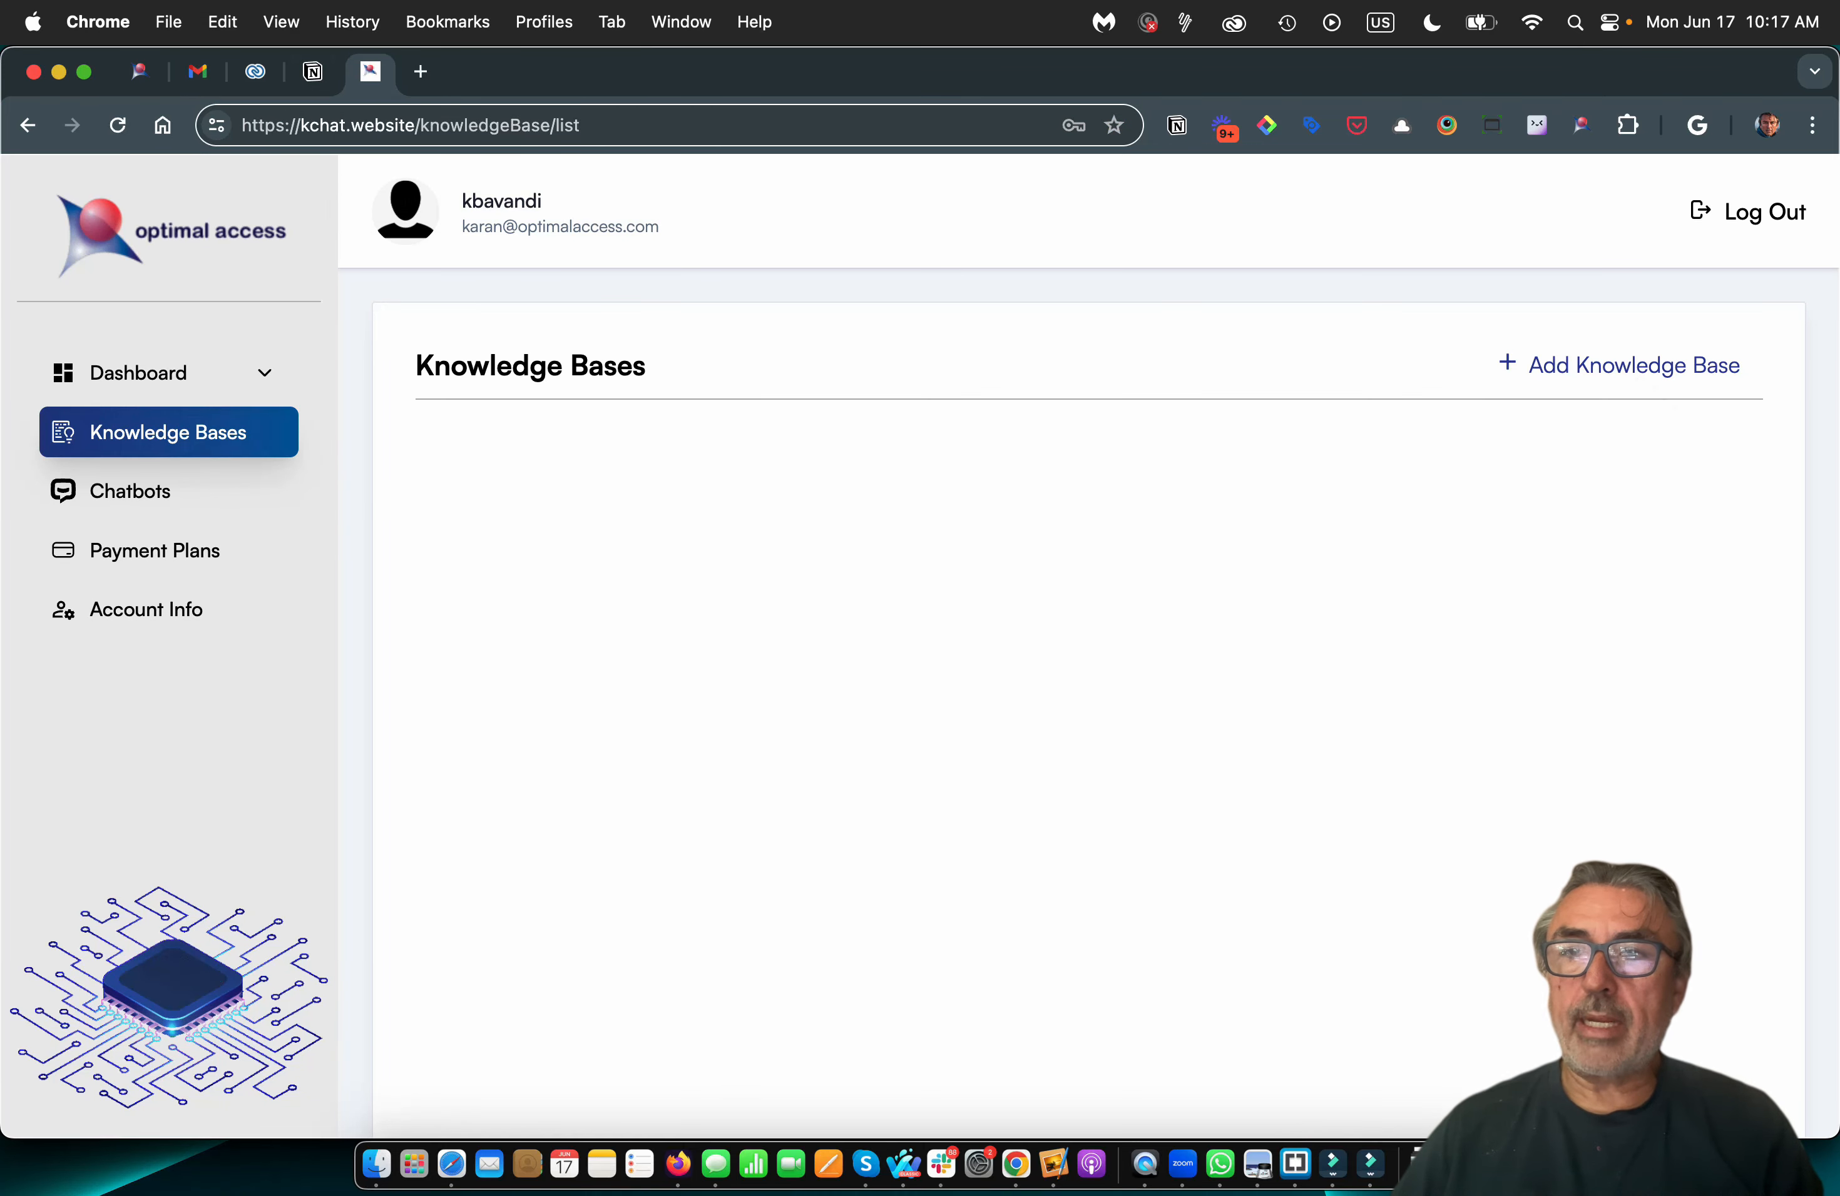
left_click(1647, 381)
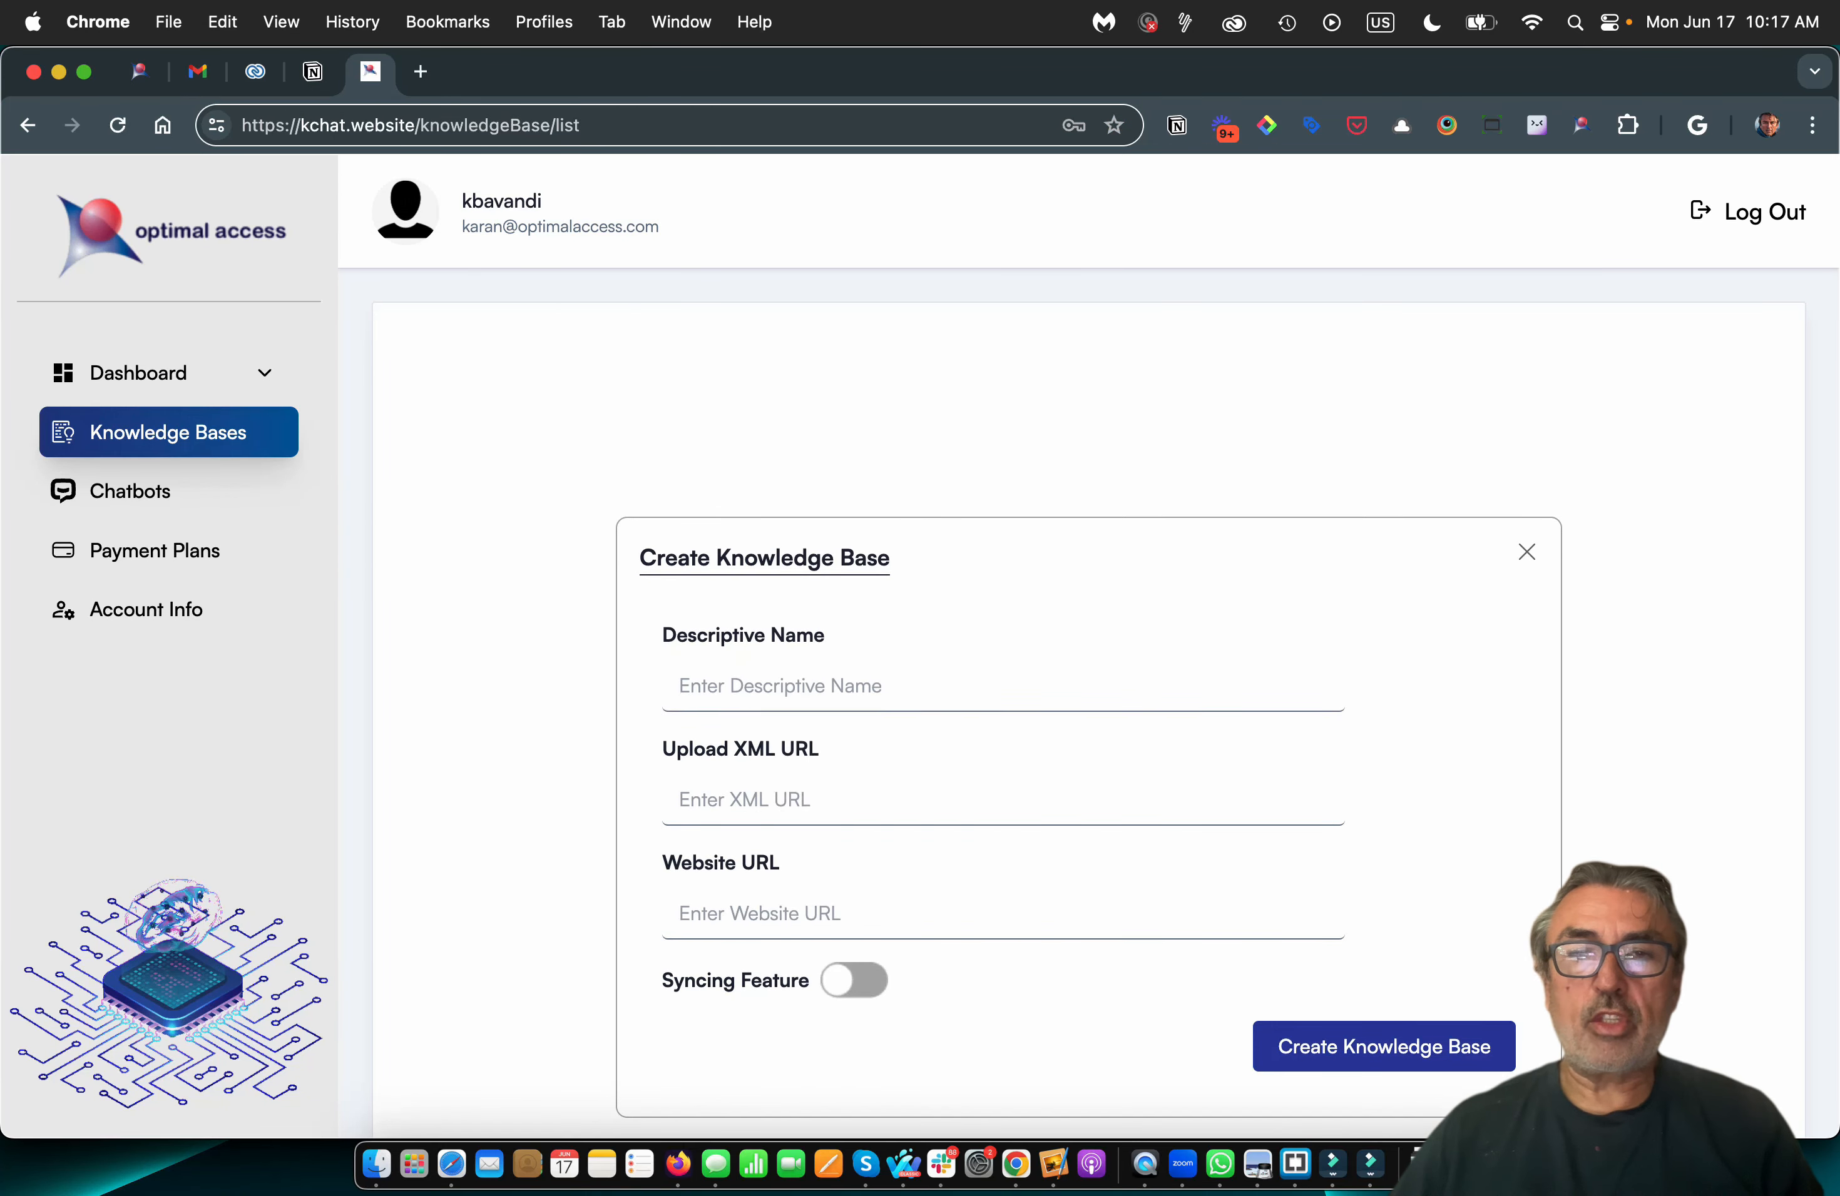
left_click(812, 686)
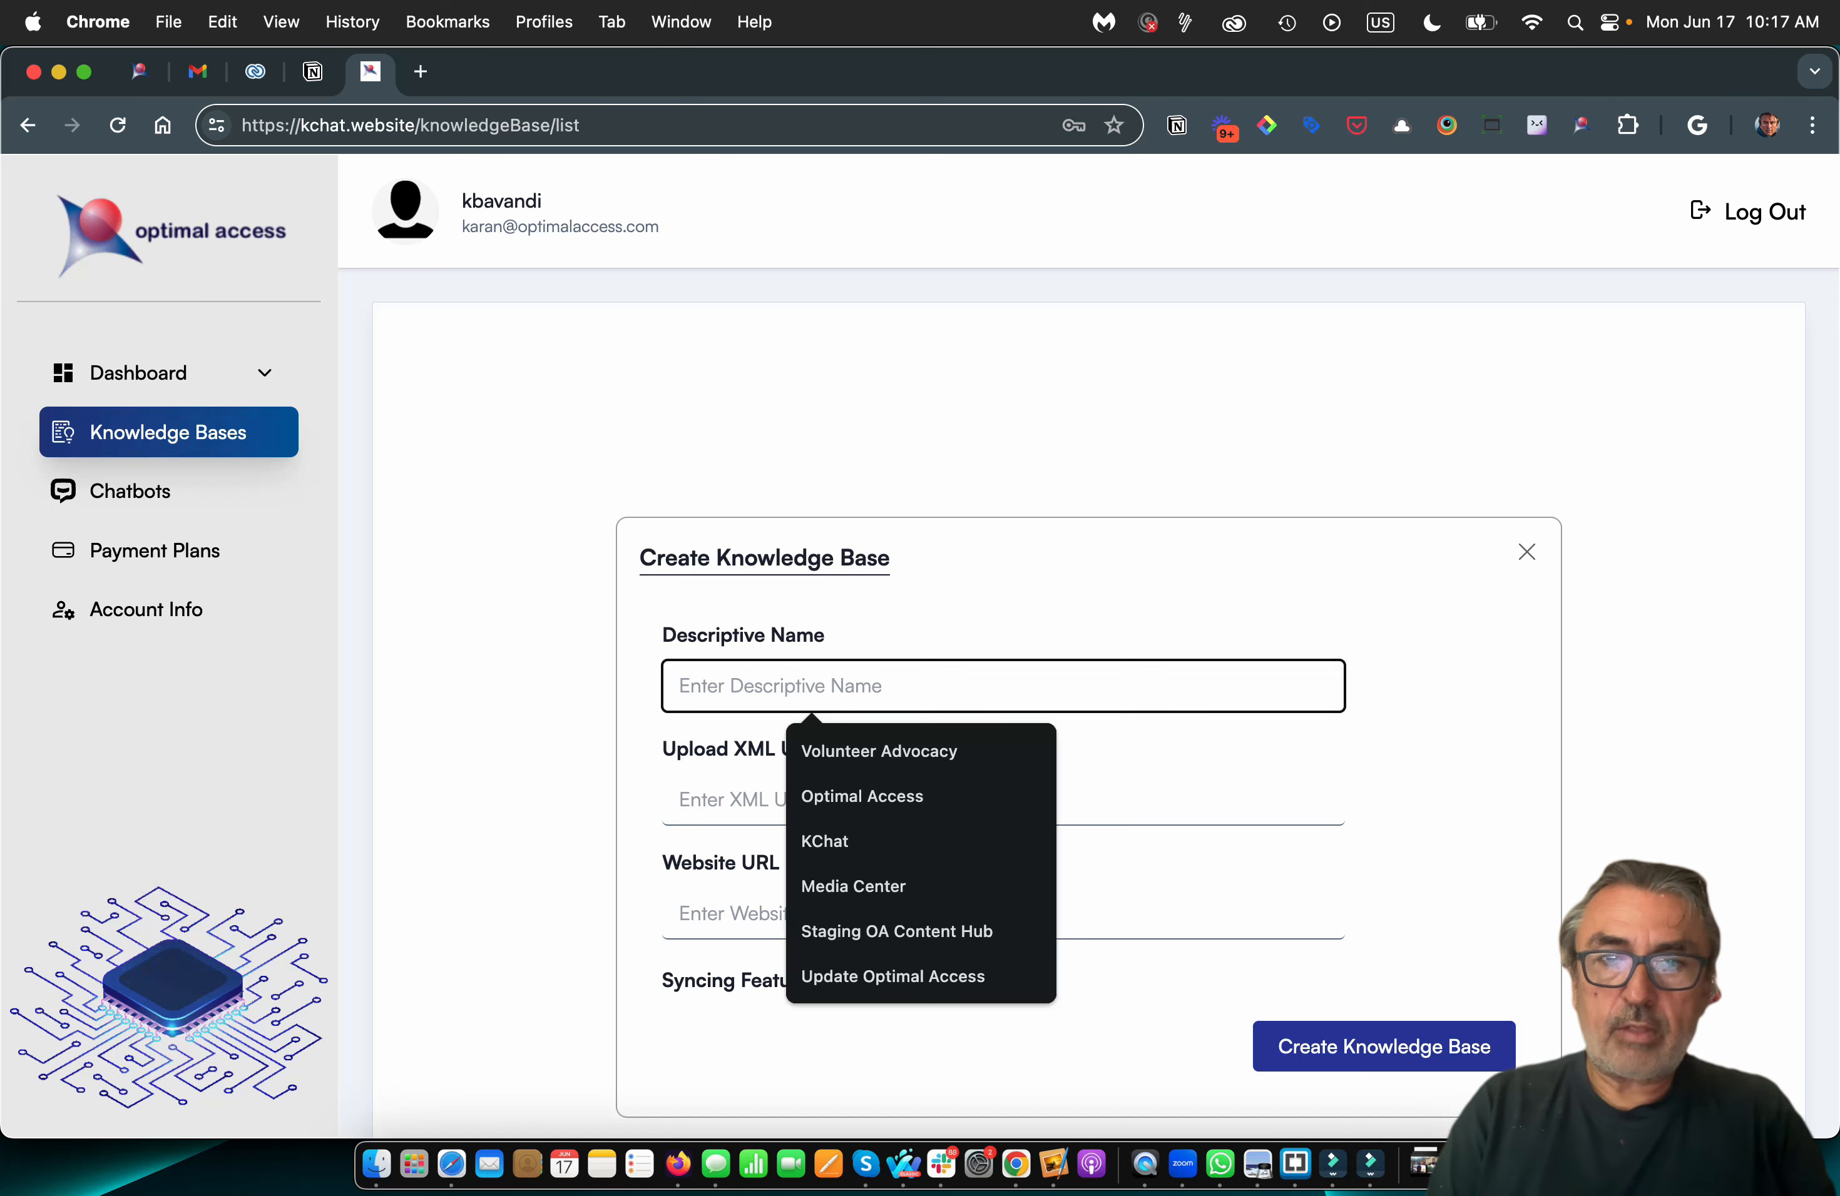
type("Optimal Acce")
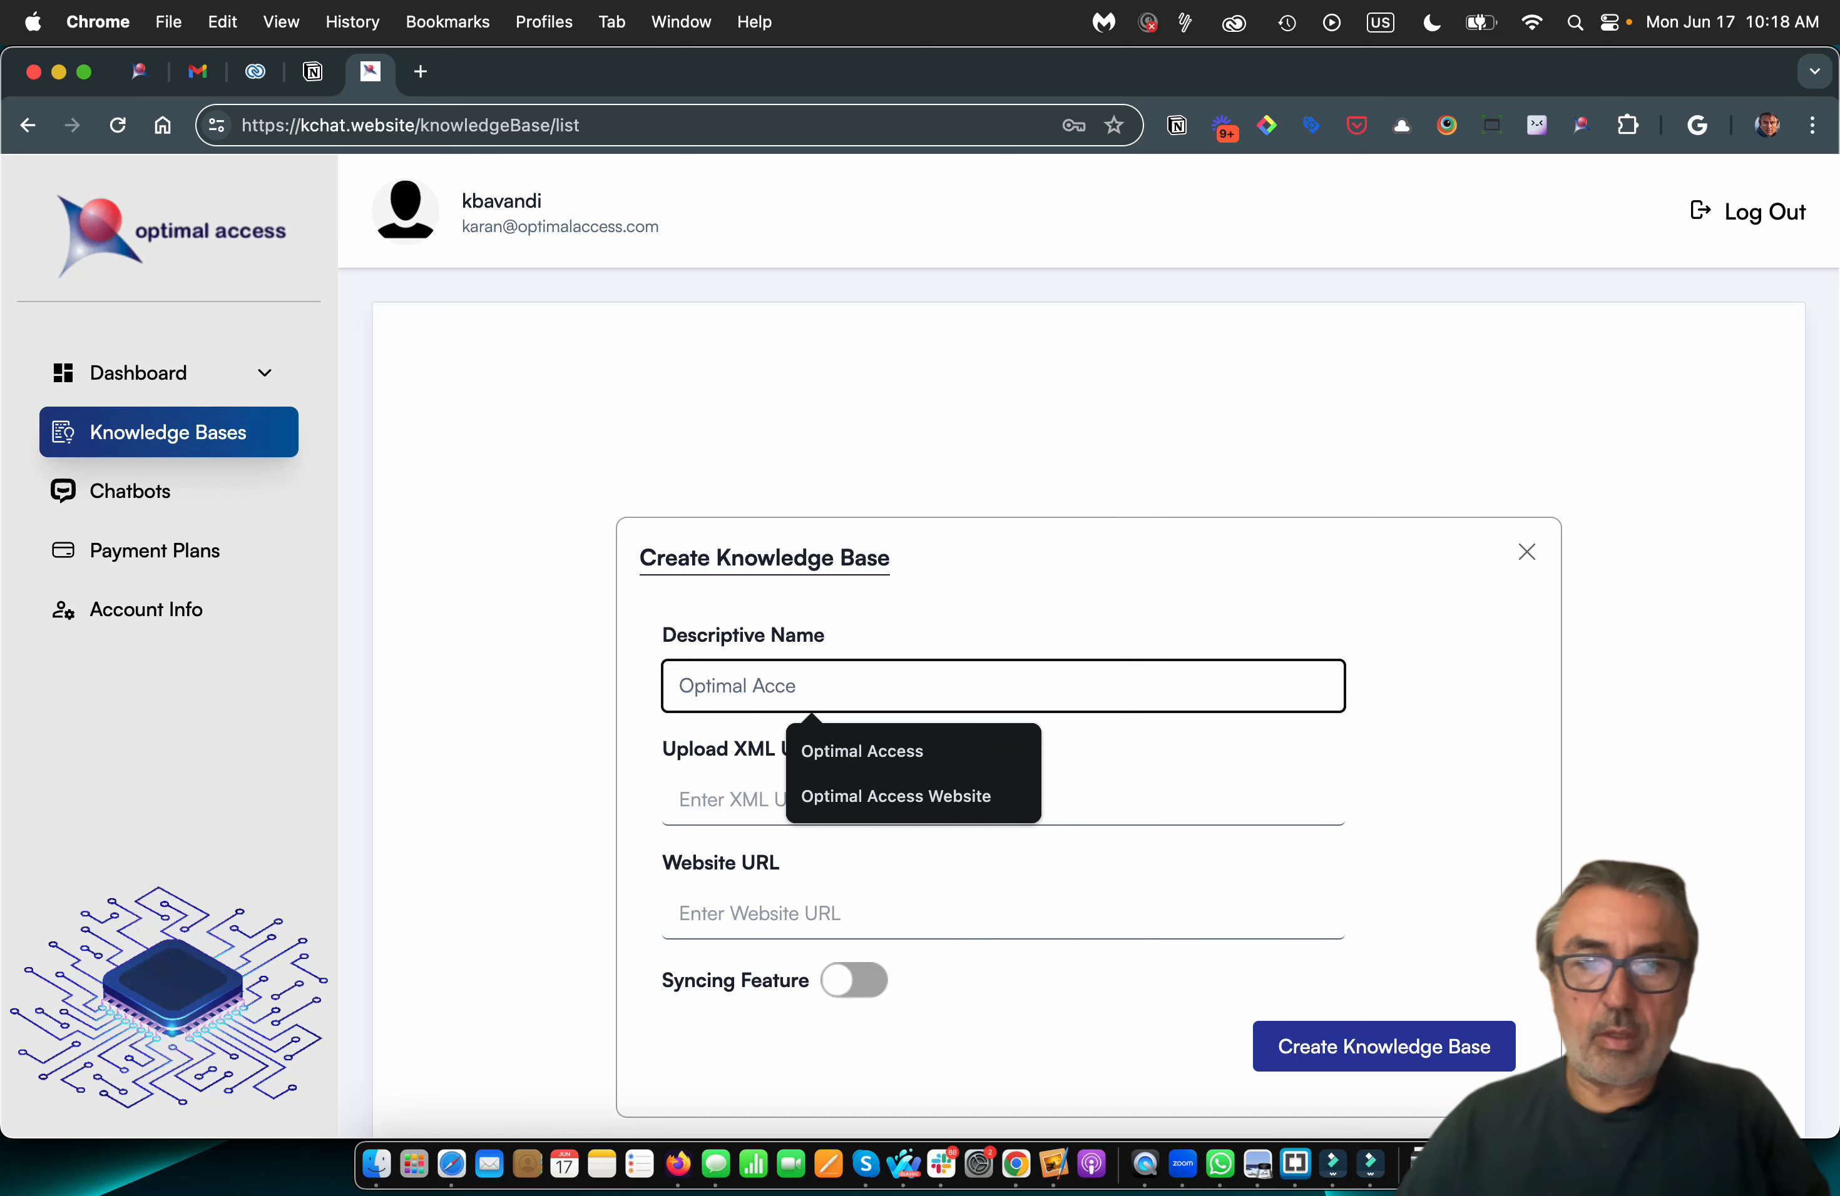
key("Down")
key("Down")
key("Return")
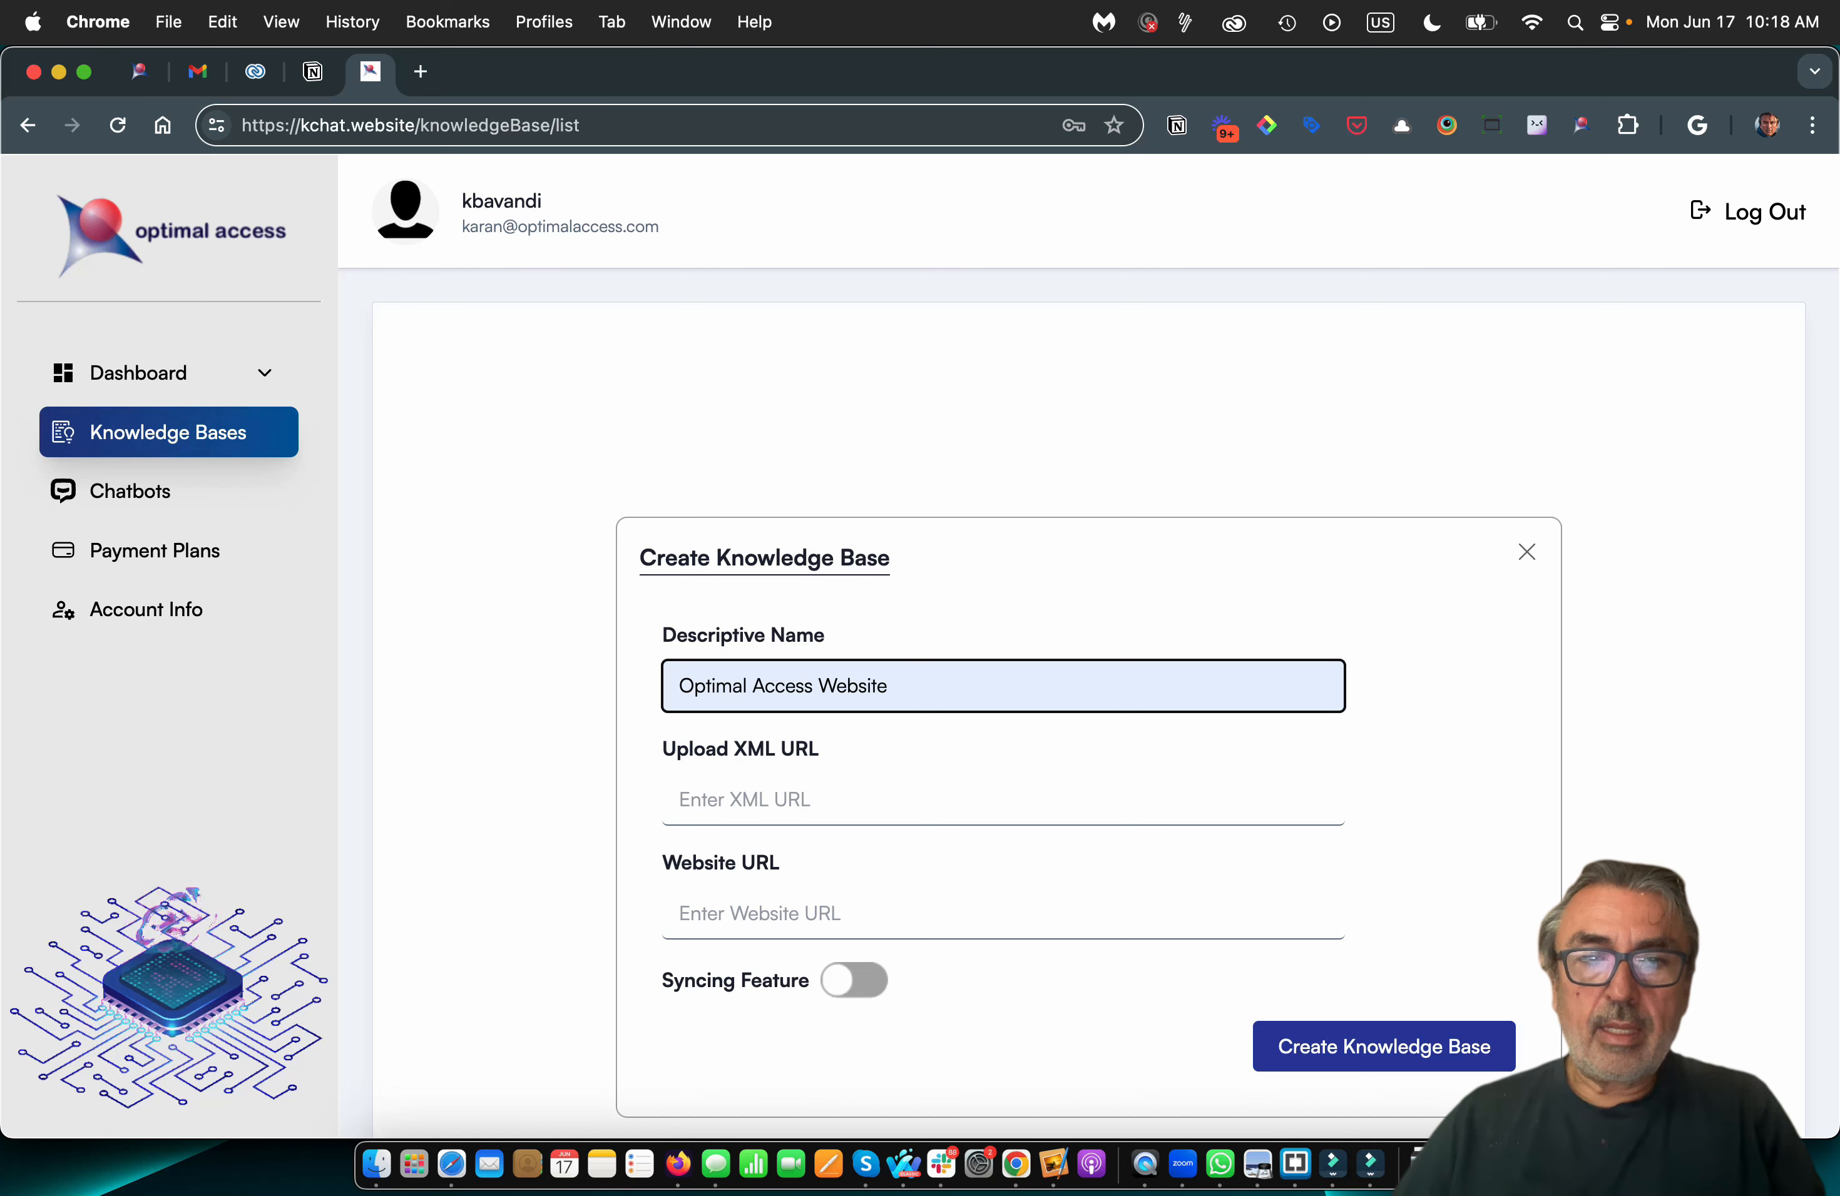
left_click(1003, 800)
key("super+v")
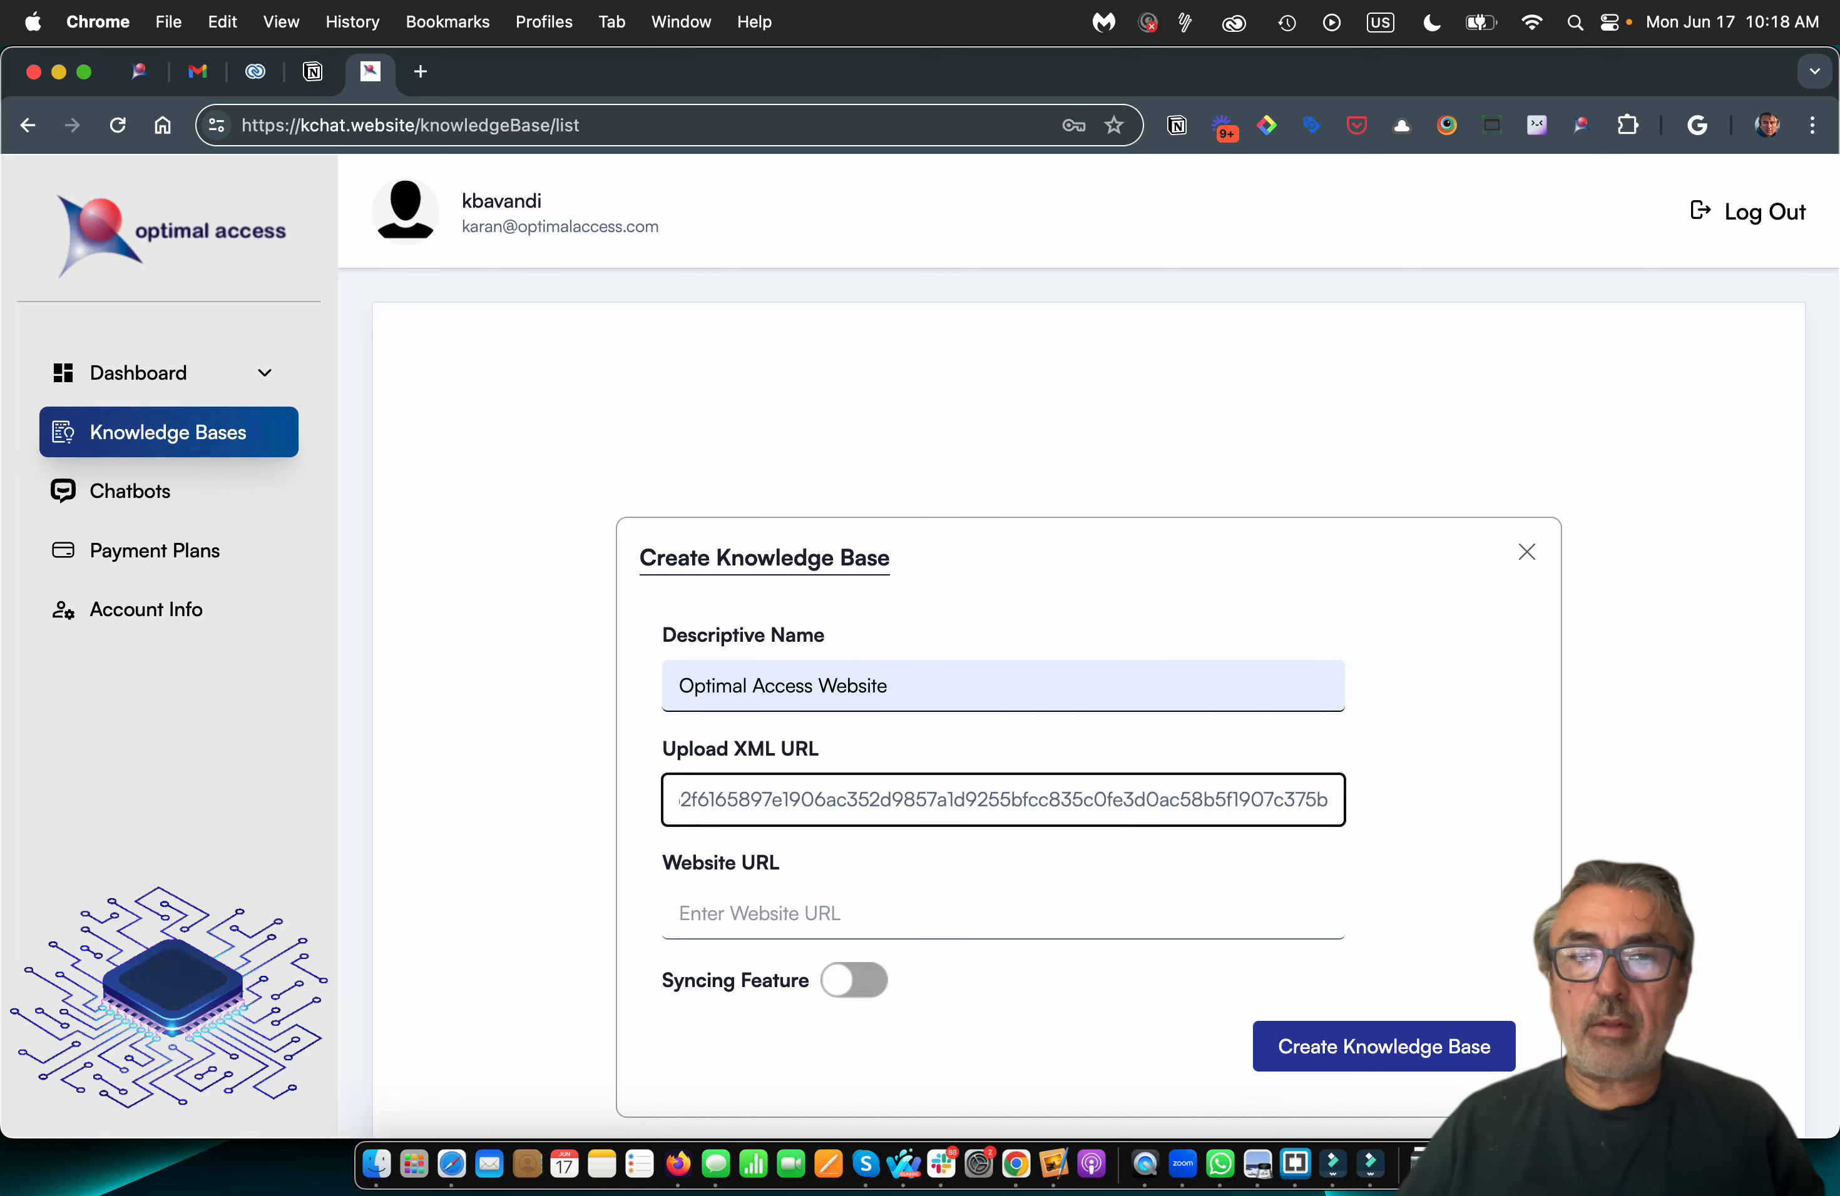
left_click(1003, 913)
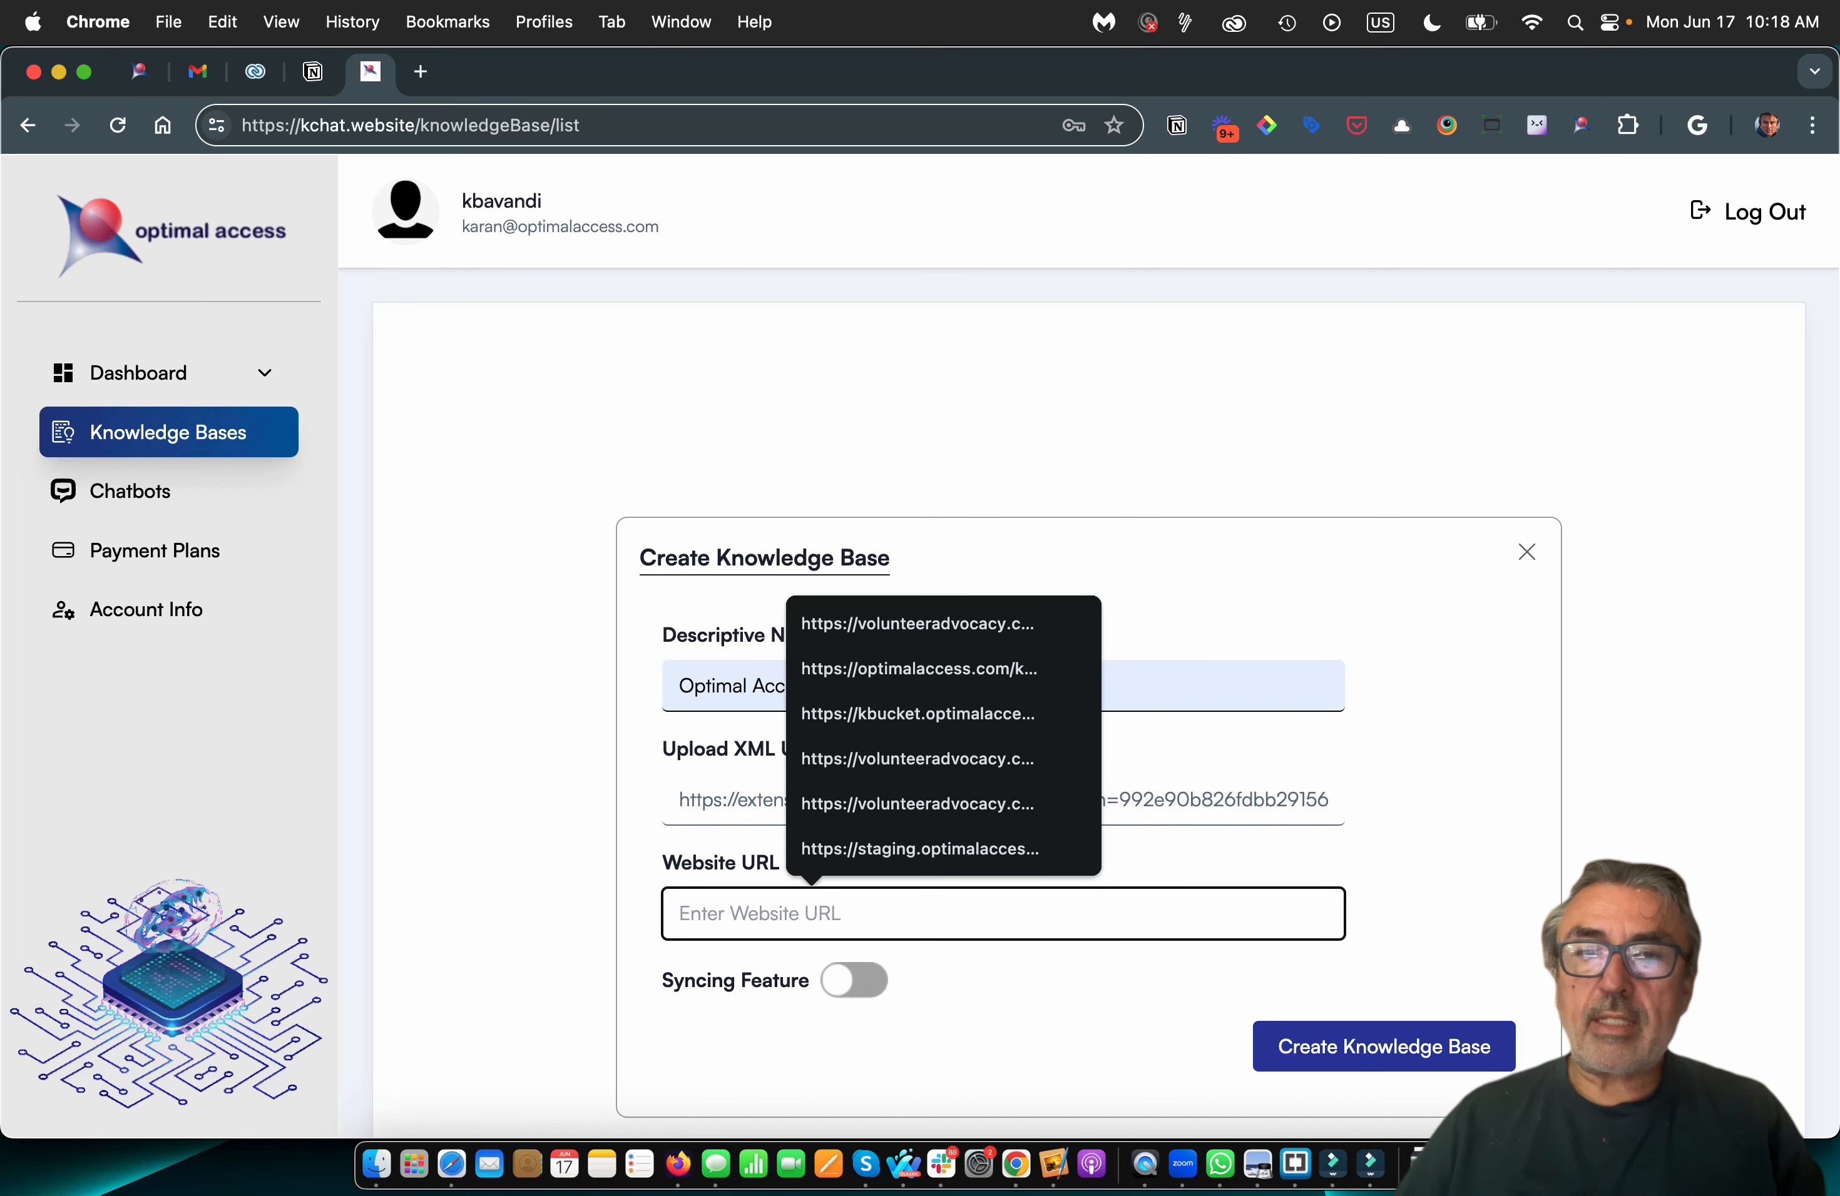
key("Return")
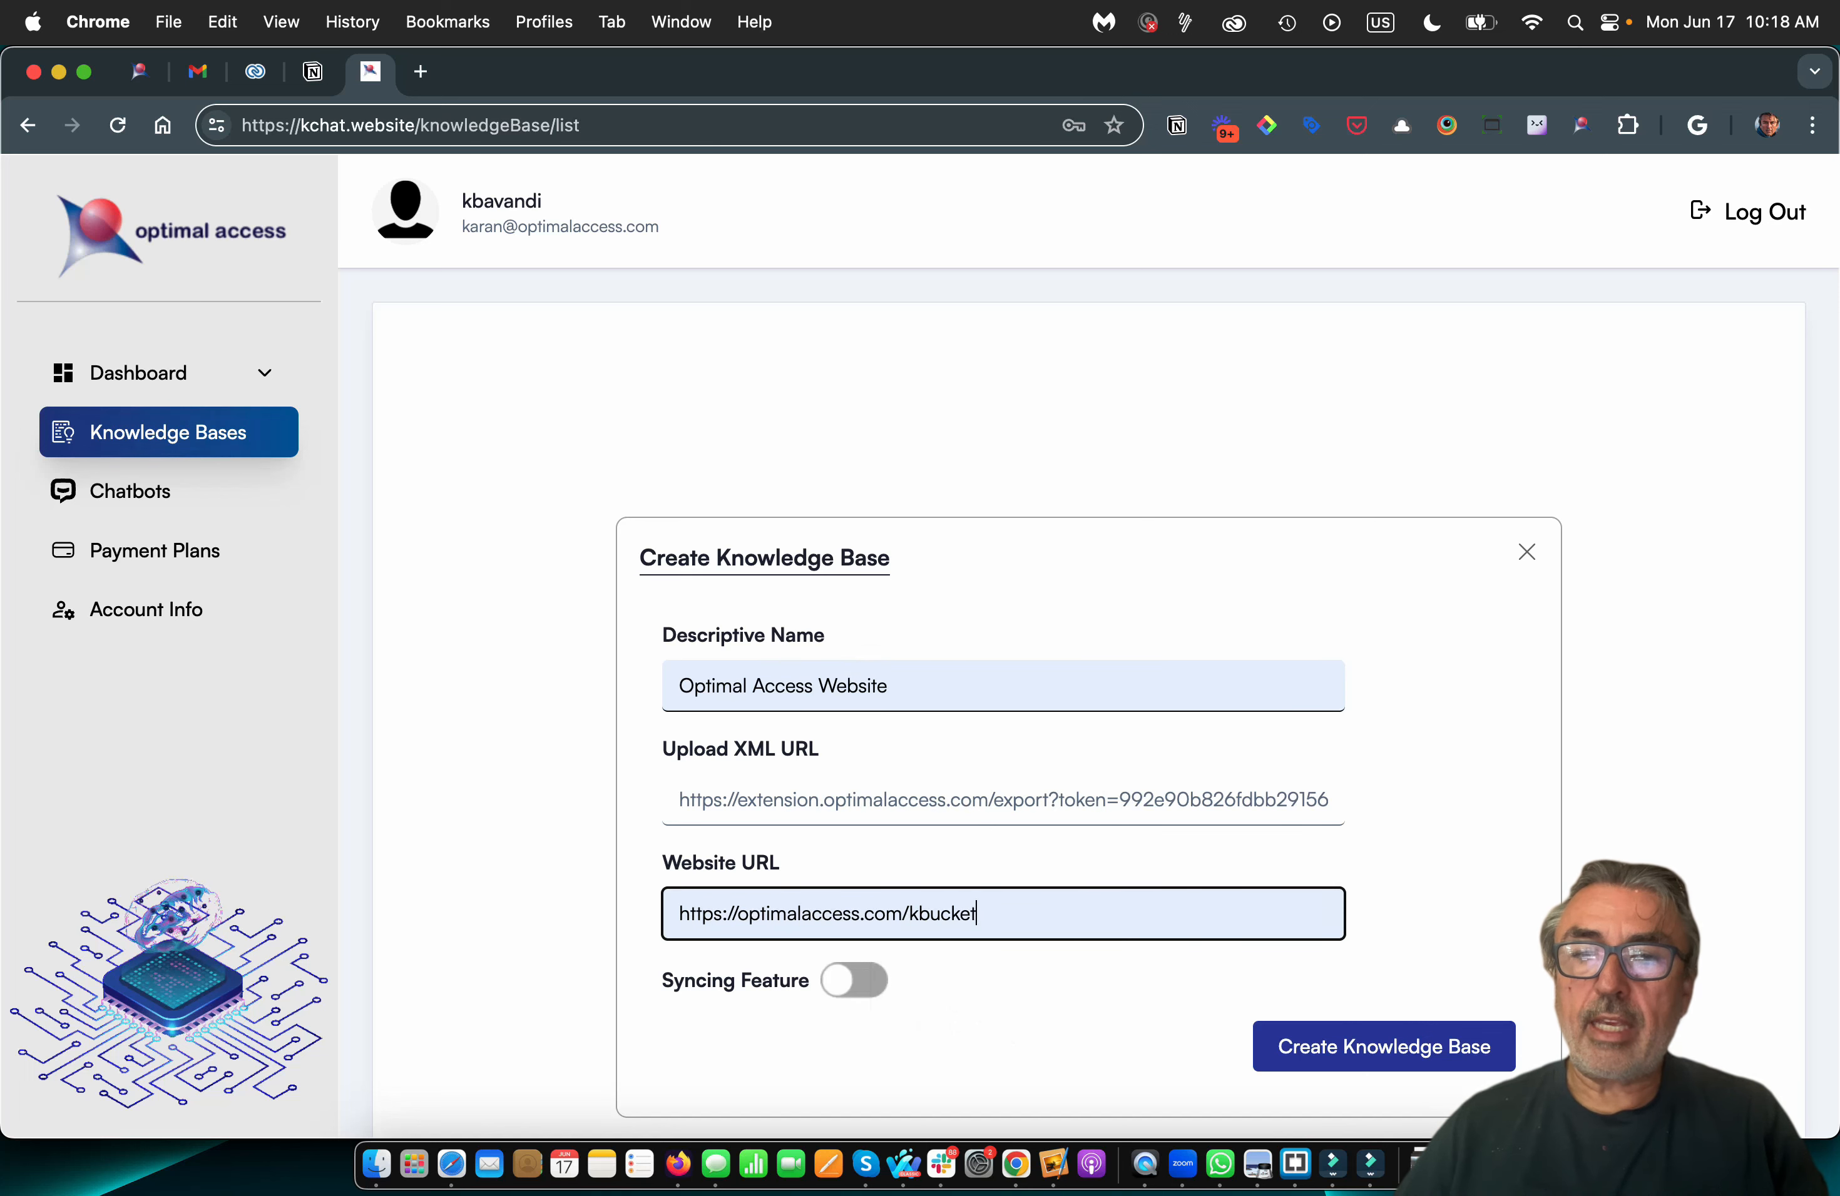
scroll(1088, 699, "down", 5)
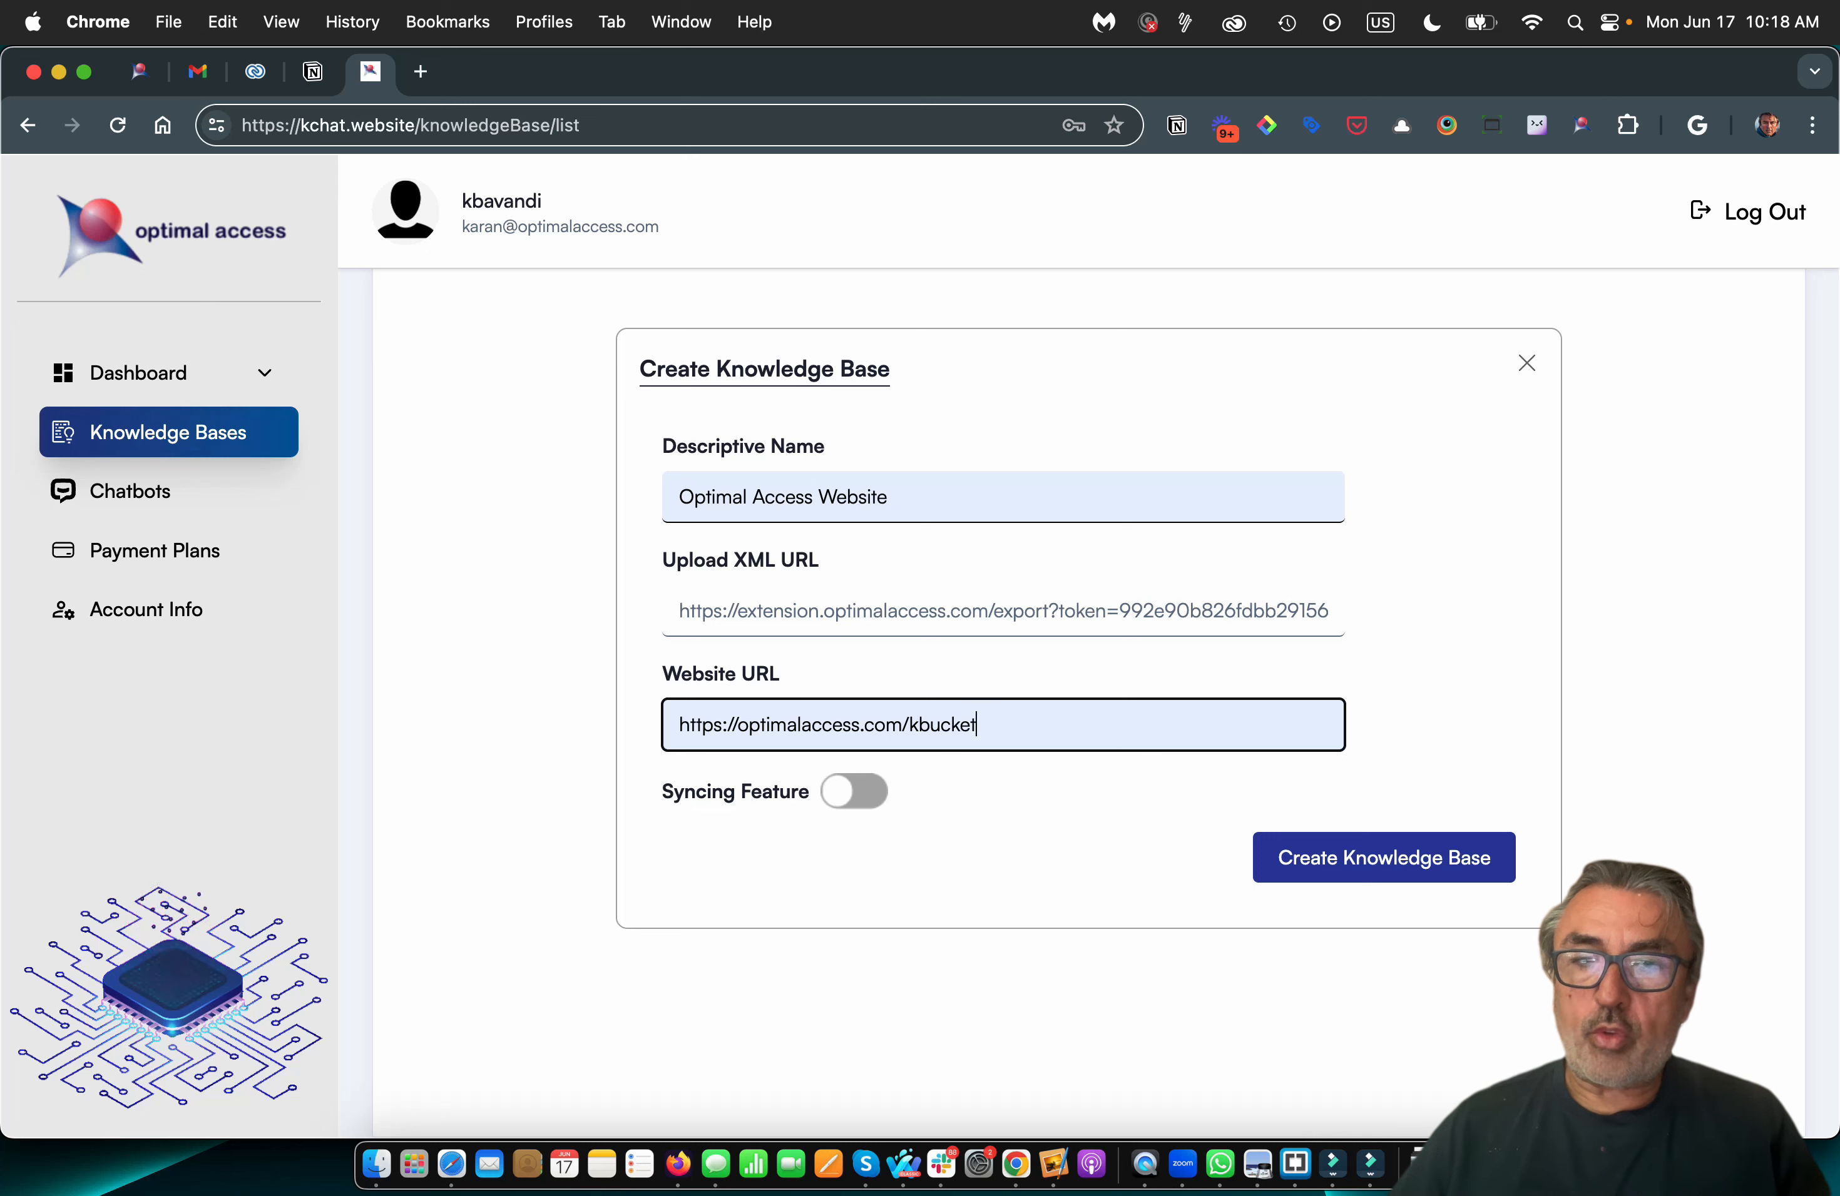
key("shift+alt+Left")
key("shift+alt+Left")
key("shift+alt+Left")
key("shift+alt+Left")
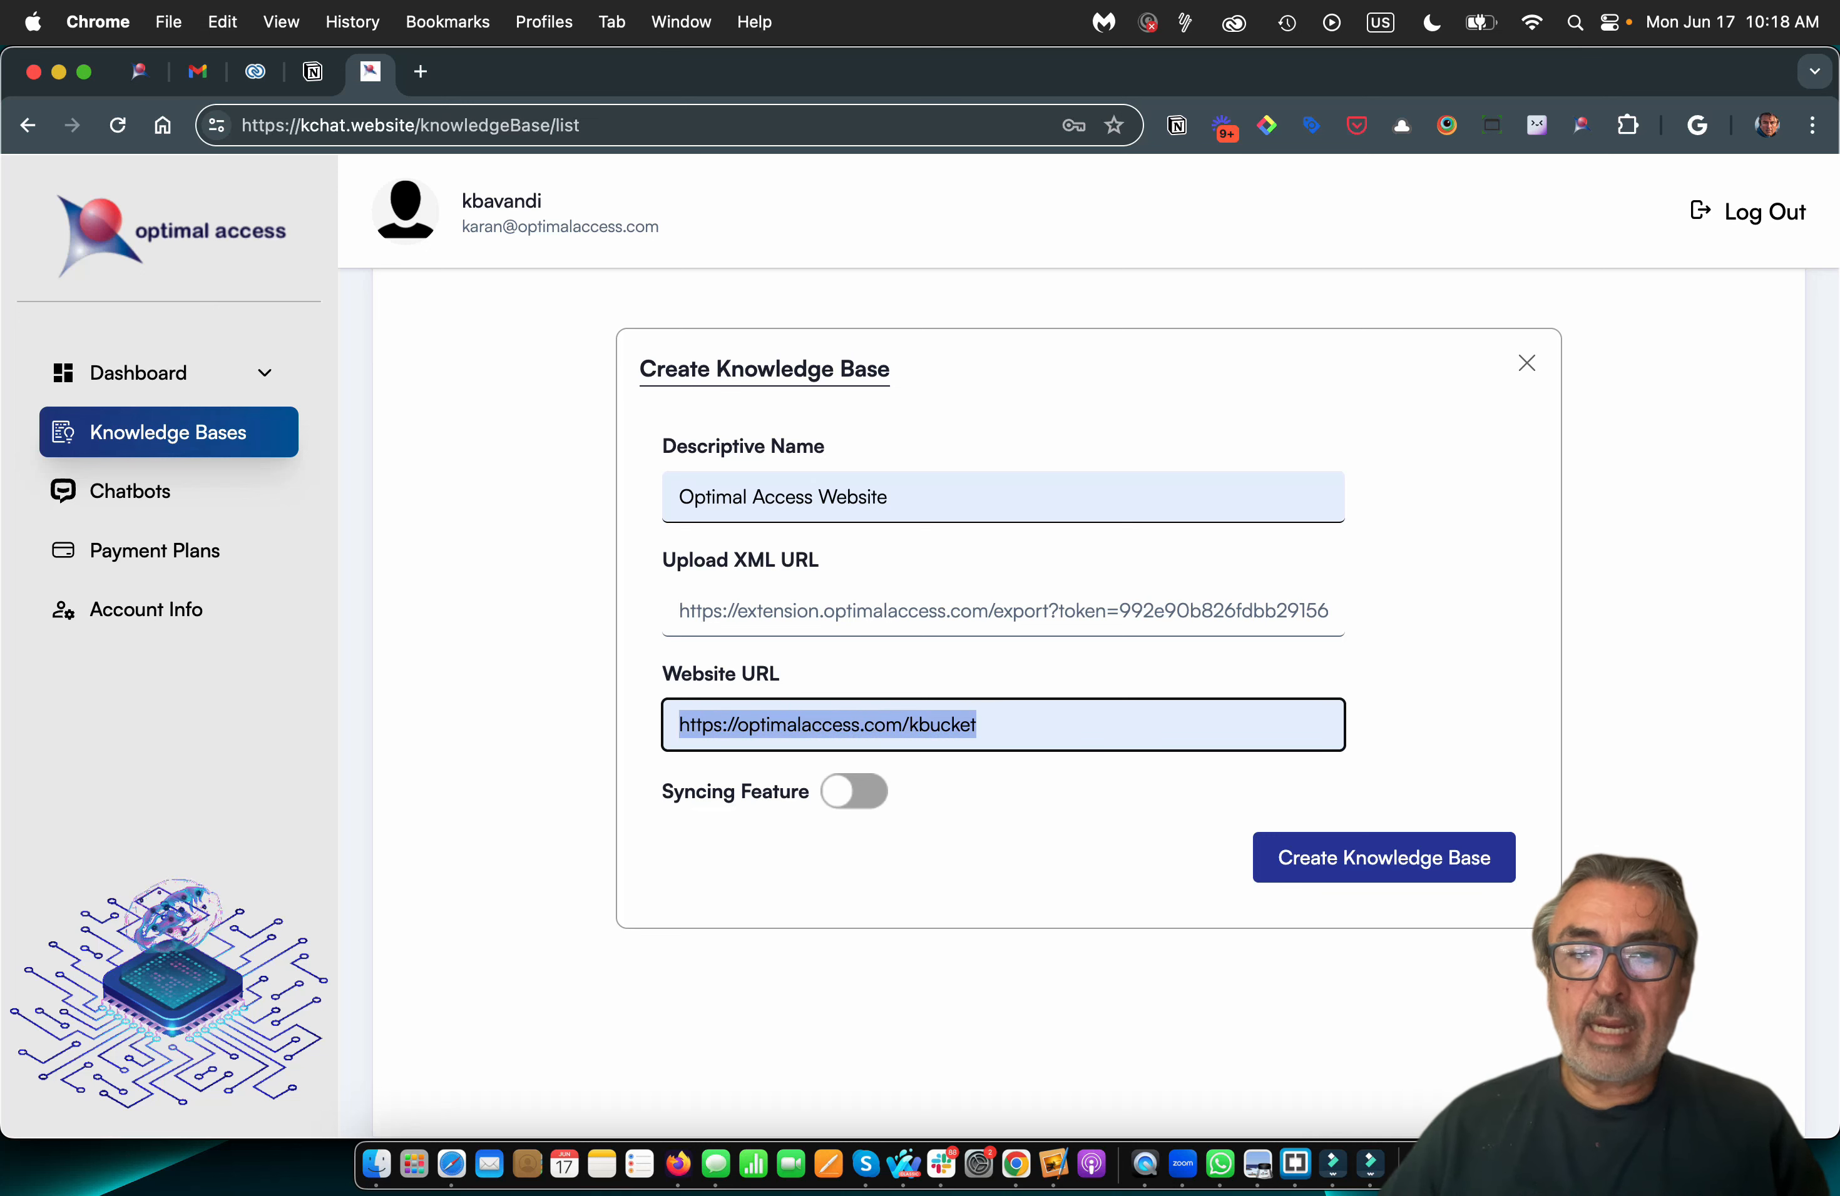
Enable the syncing feature with a sync period of 1 hour and create the knowledge base
key("Tab")
key("space")
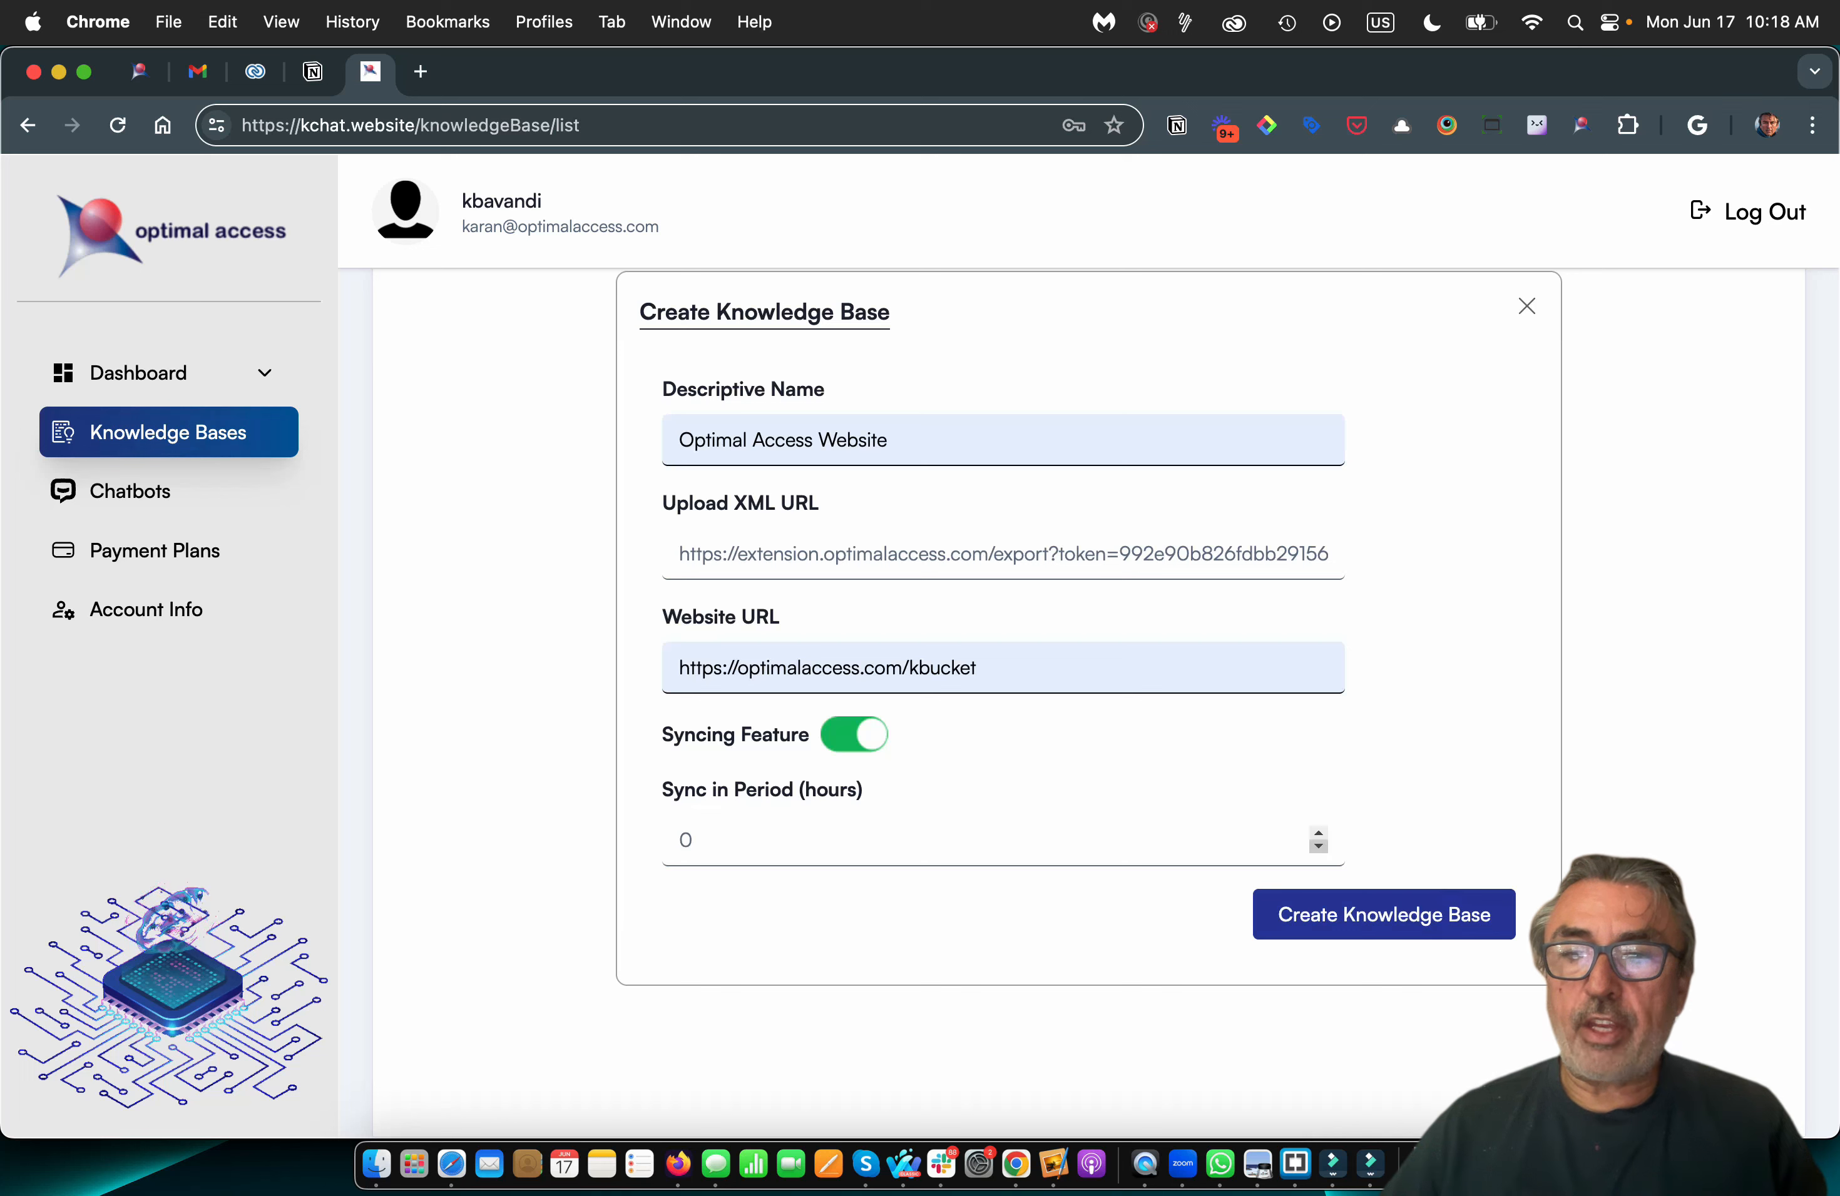
left_click(1318, 833)
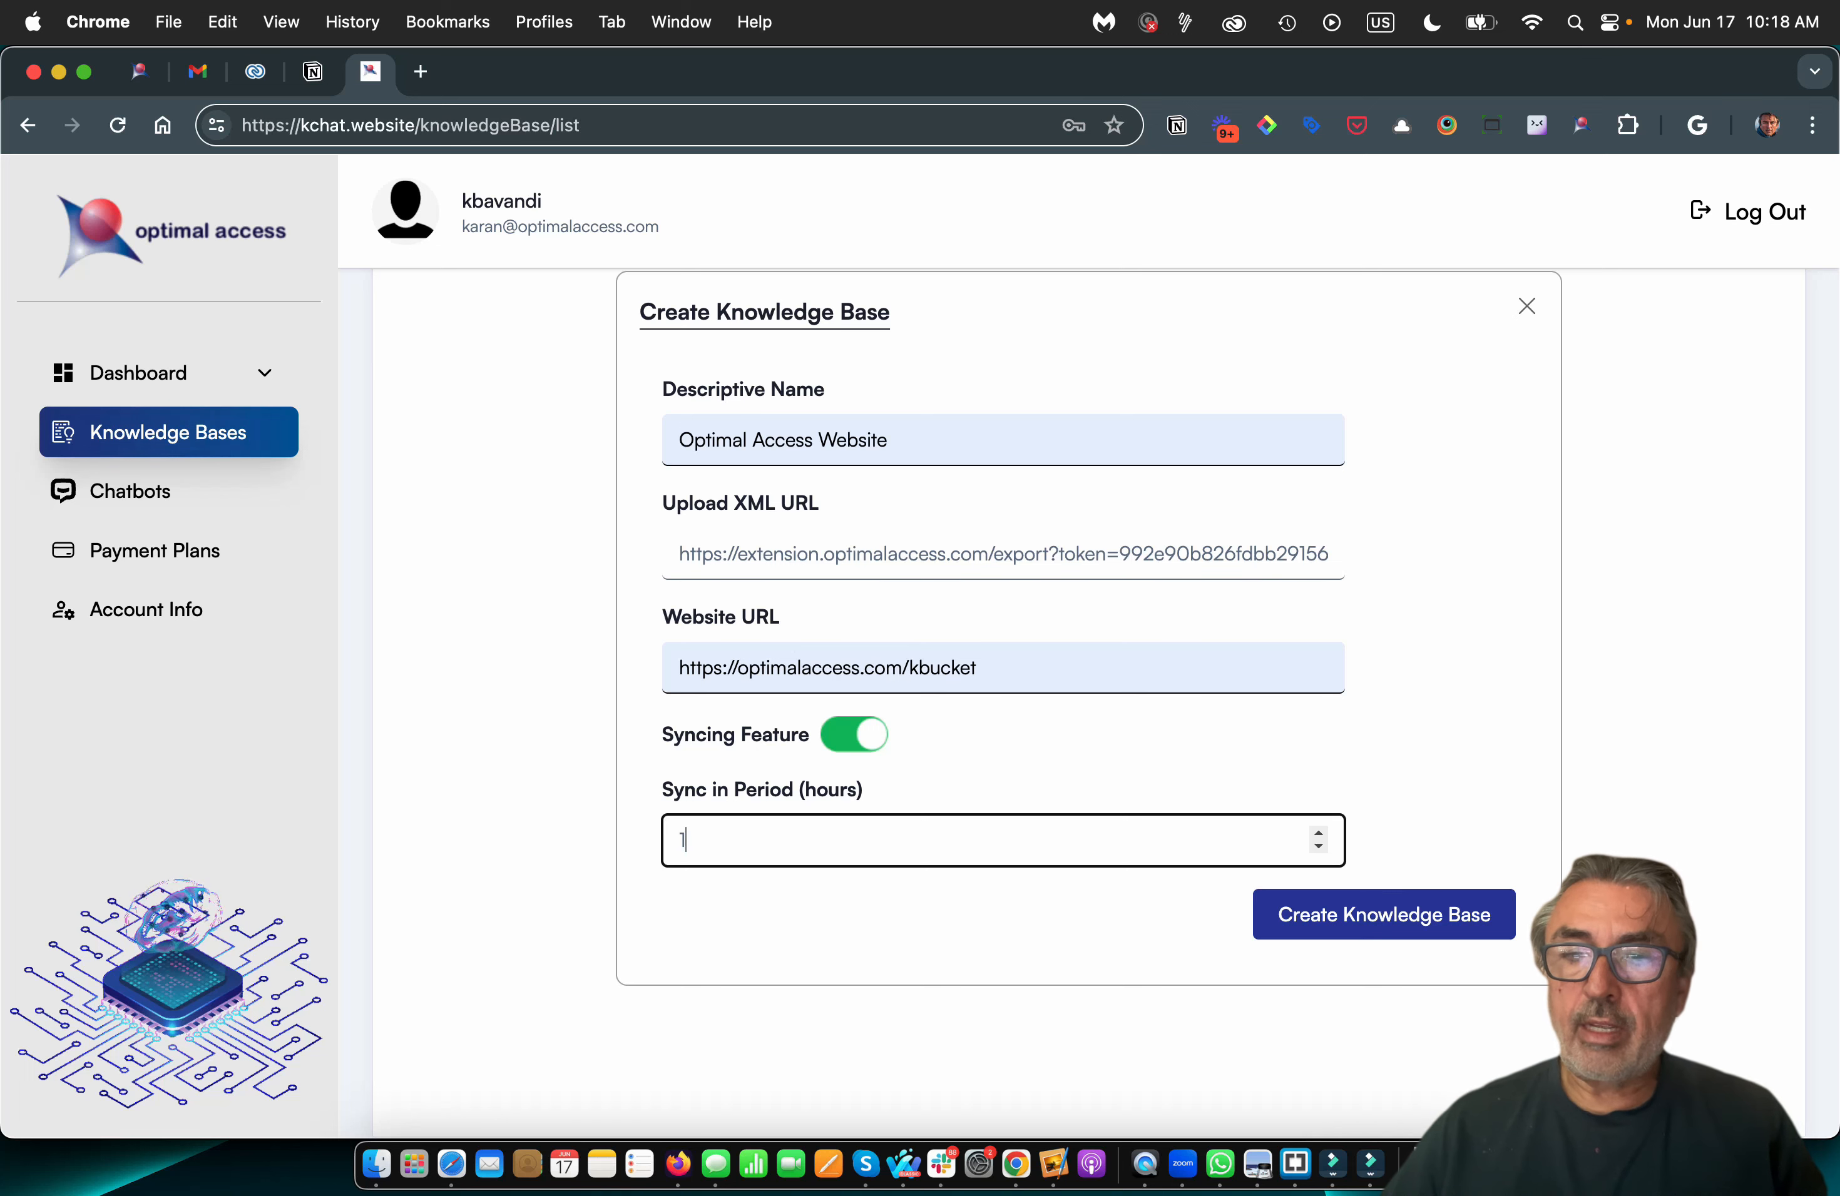
key("Return")
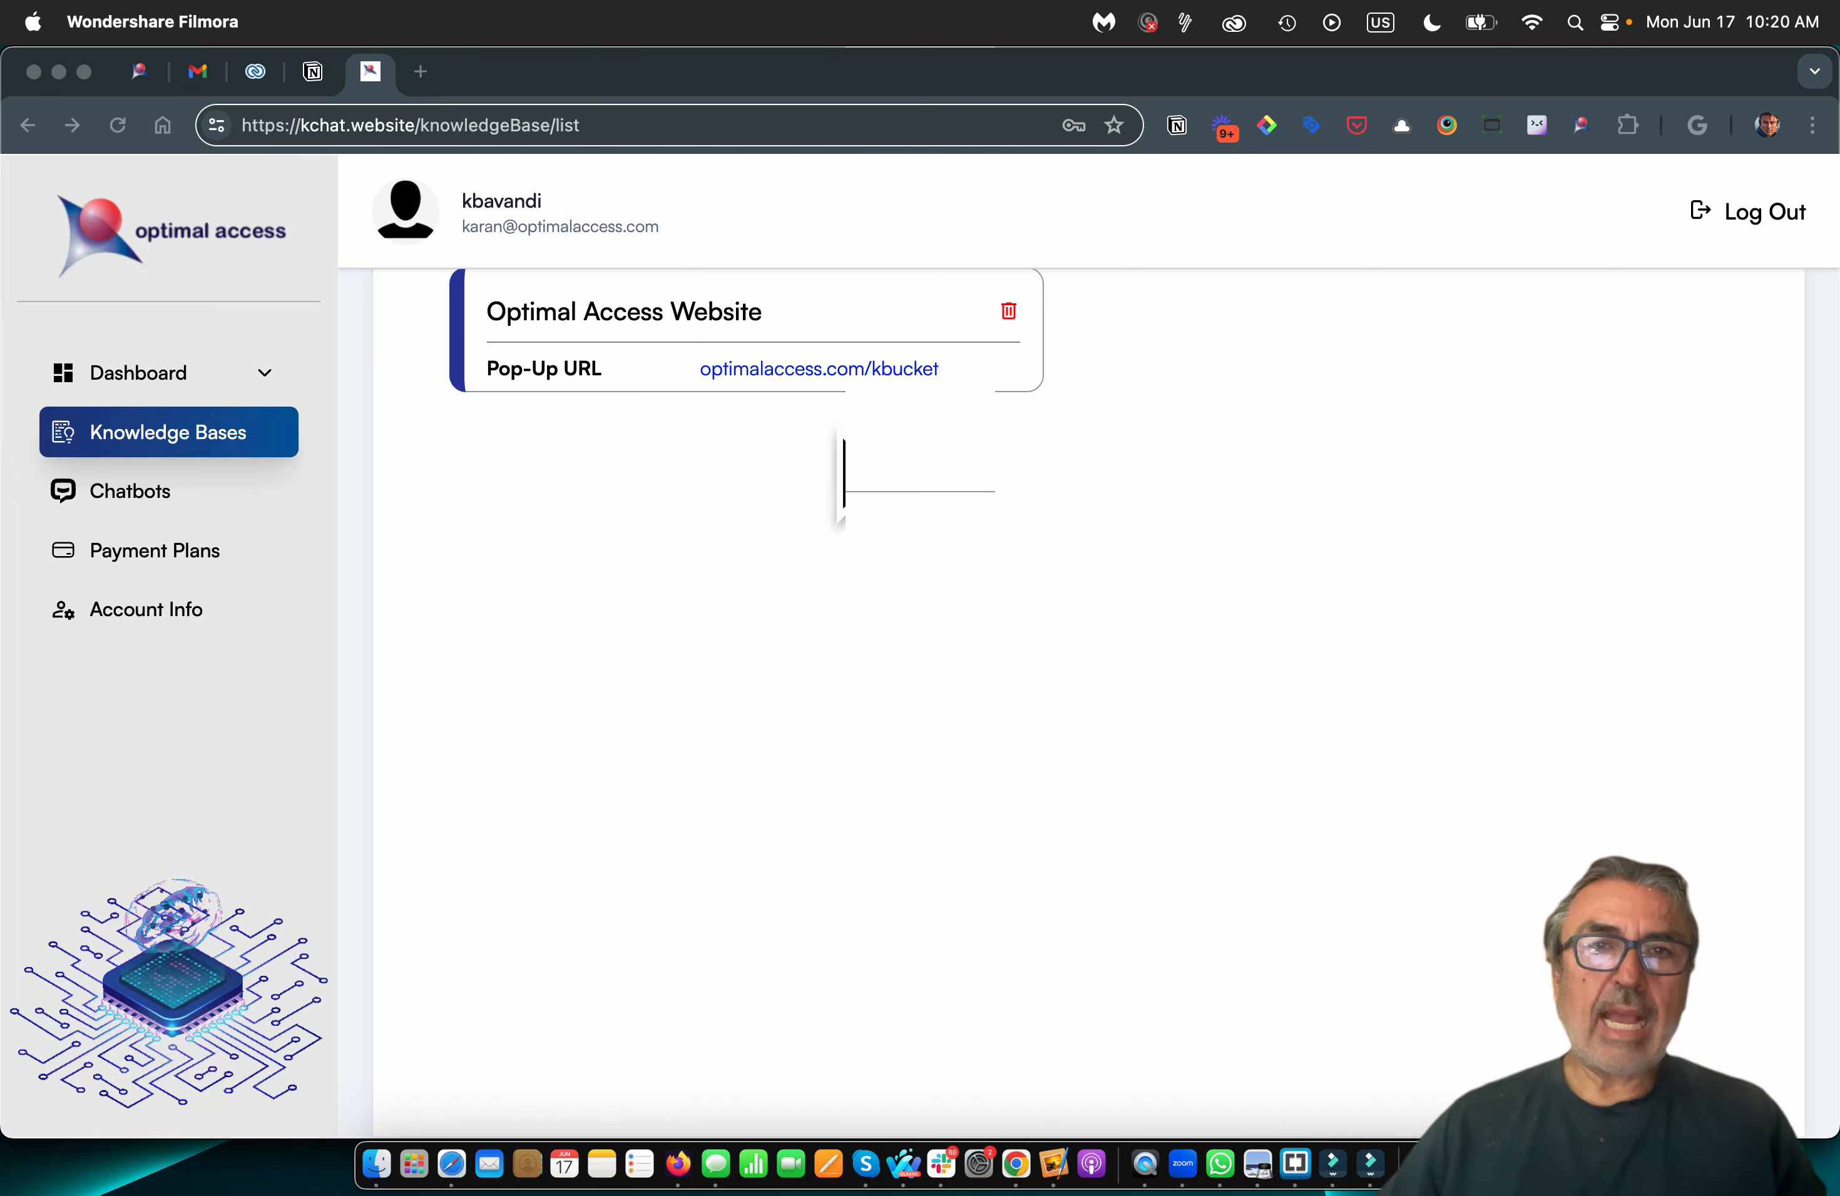
Start a new chatbot on the Chatbots page and name it KChat
left_click(155, 491)
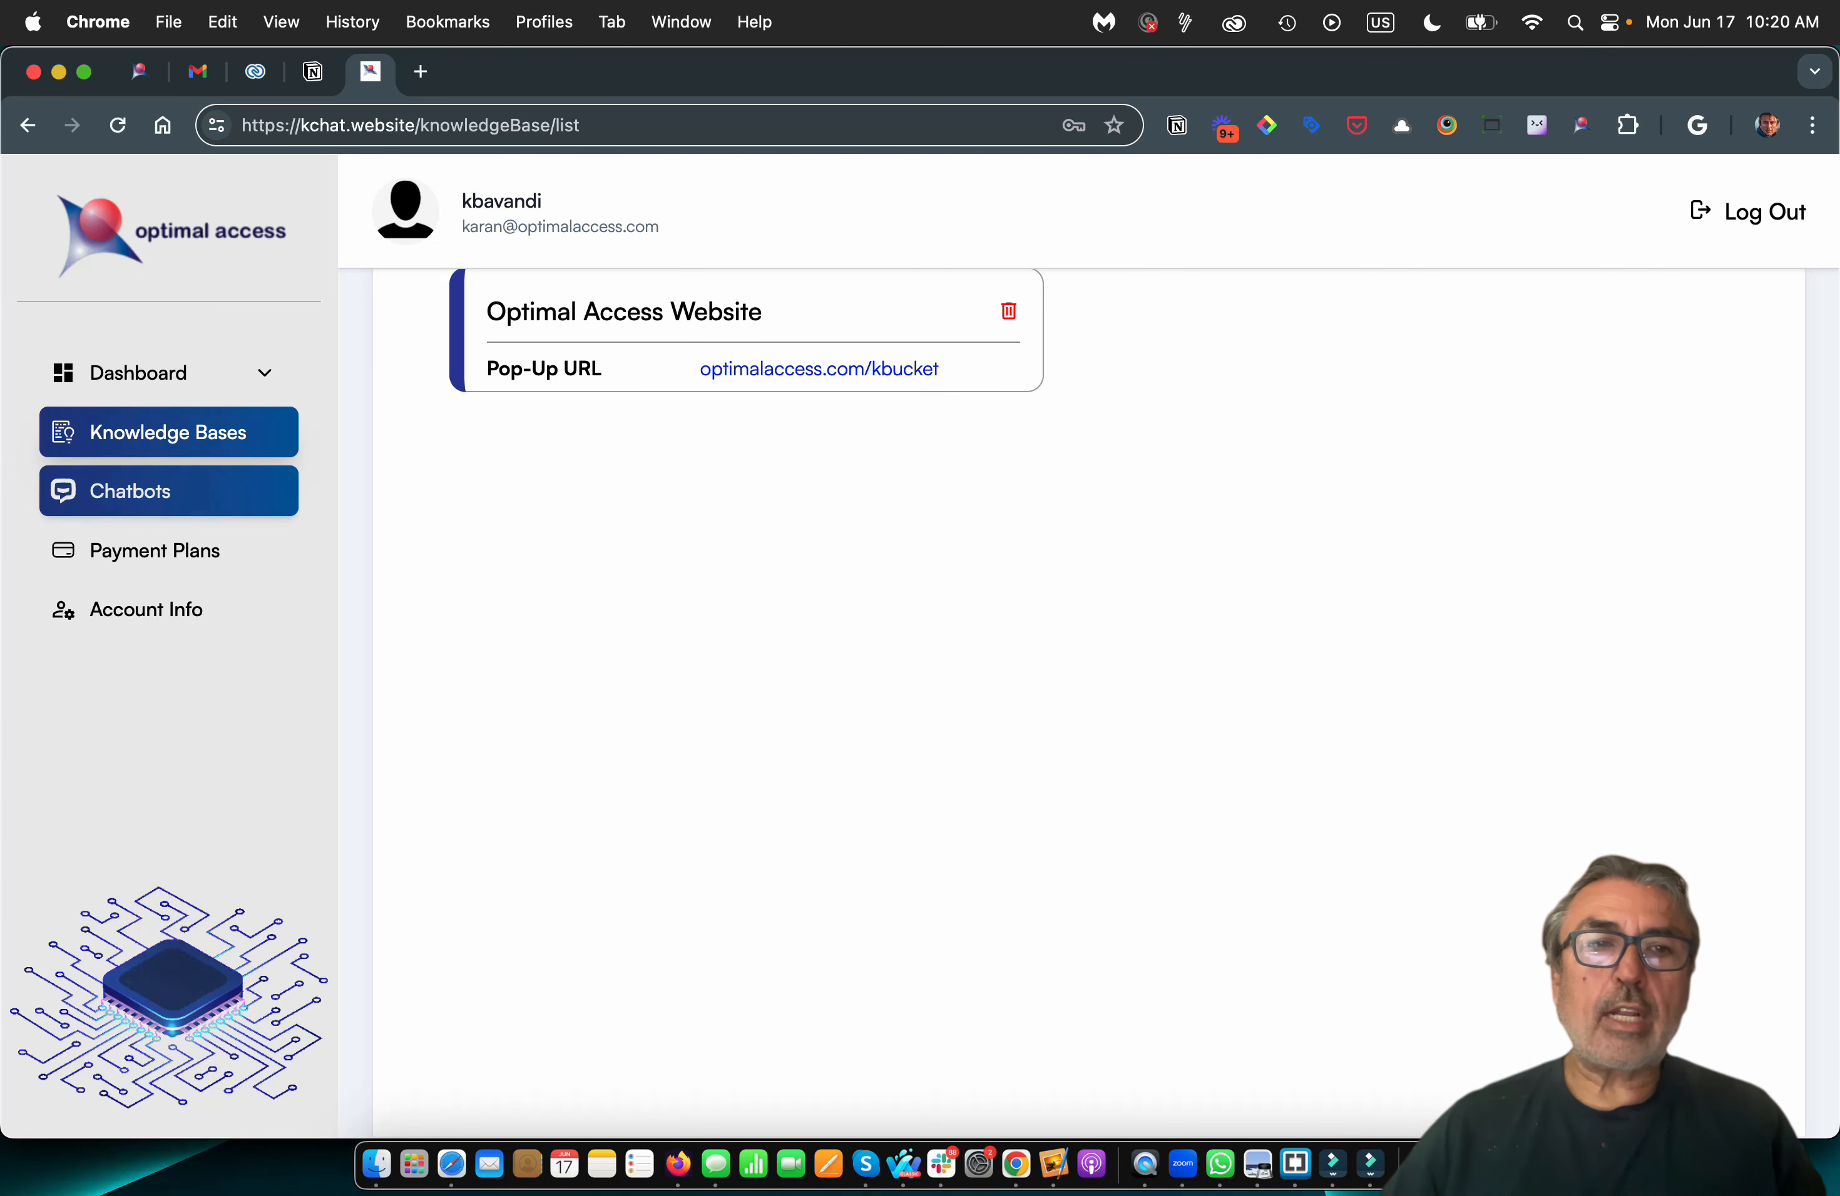
left_click(155, 492)
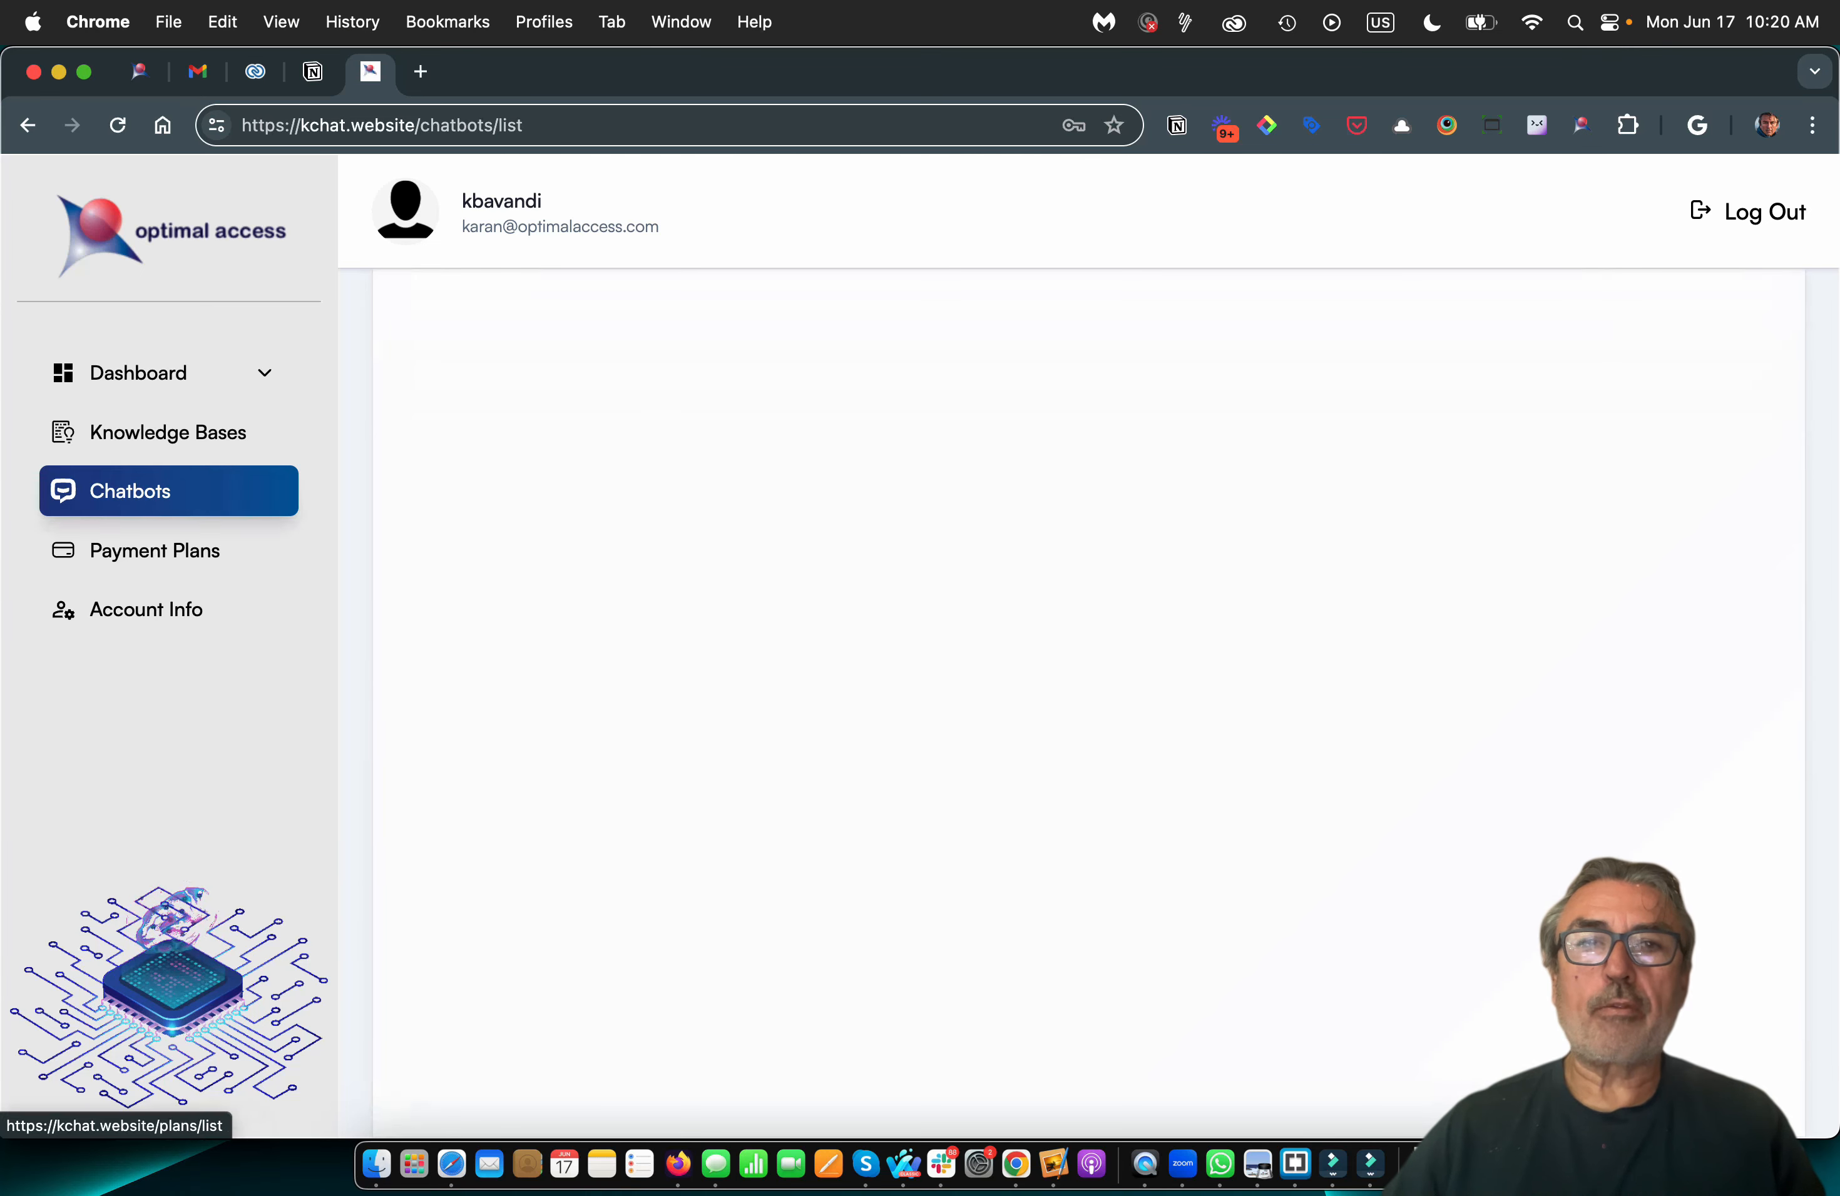
left_click(1663, 364)
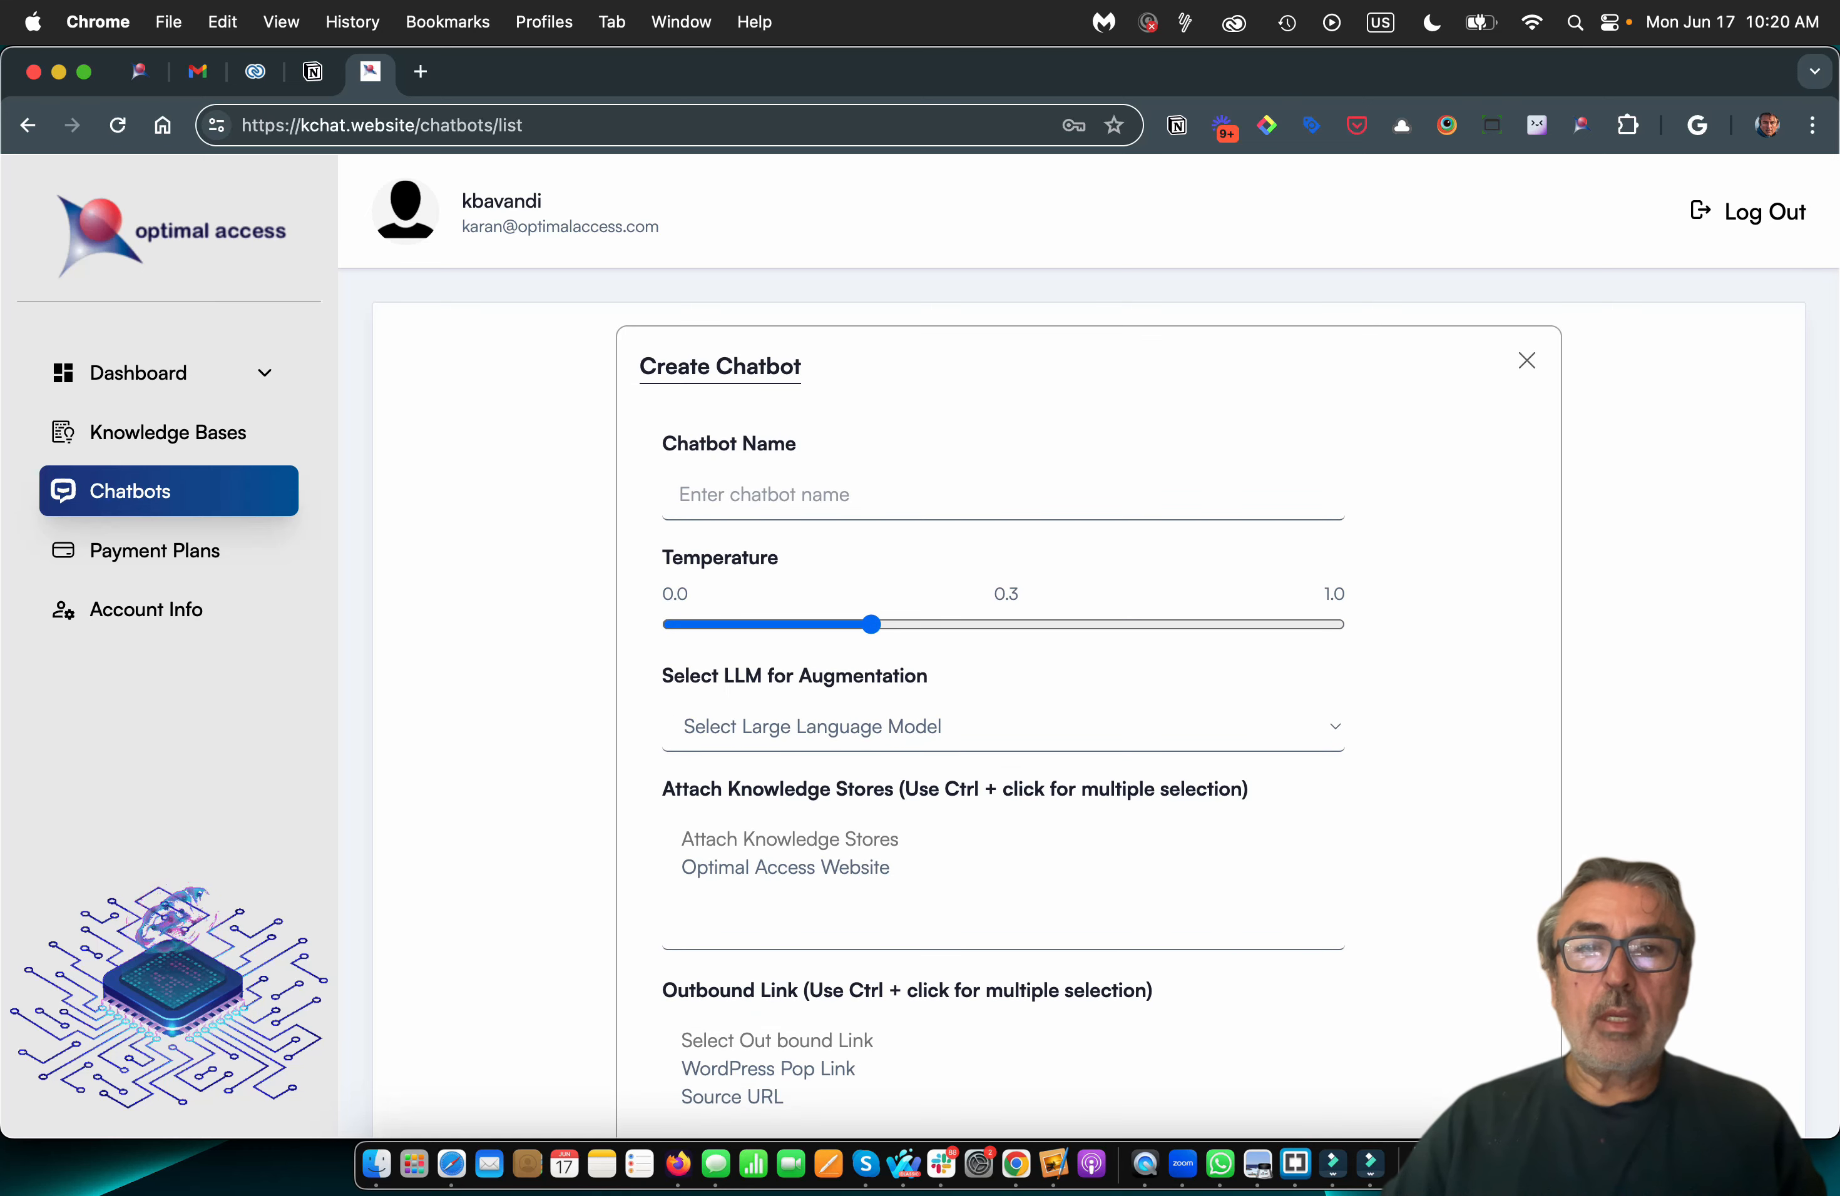
left_click(855, 495)
key("Down")
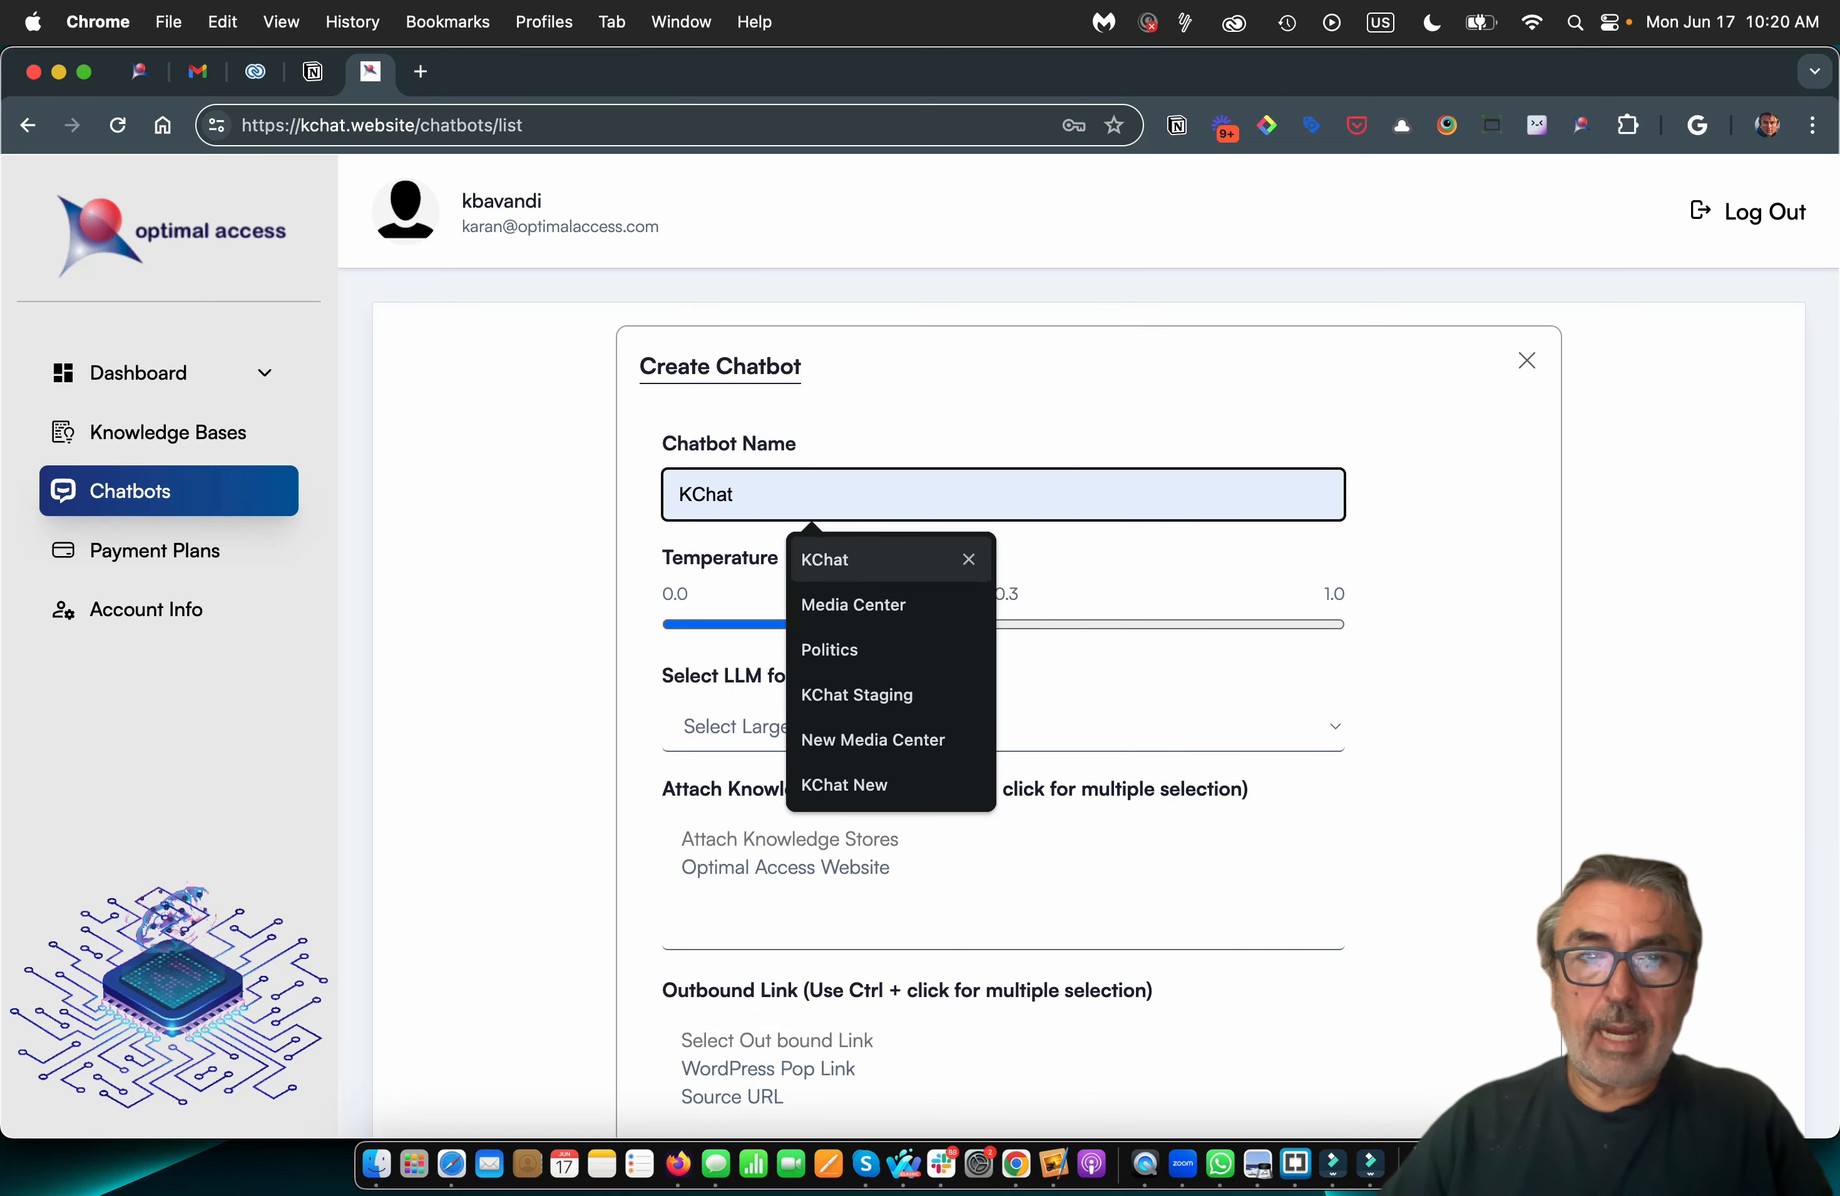
key("Return")
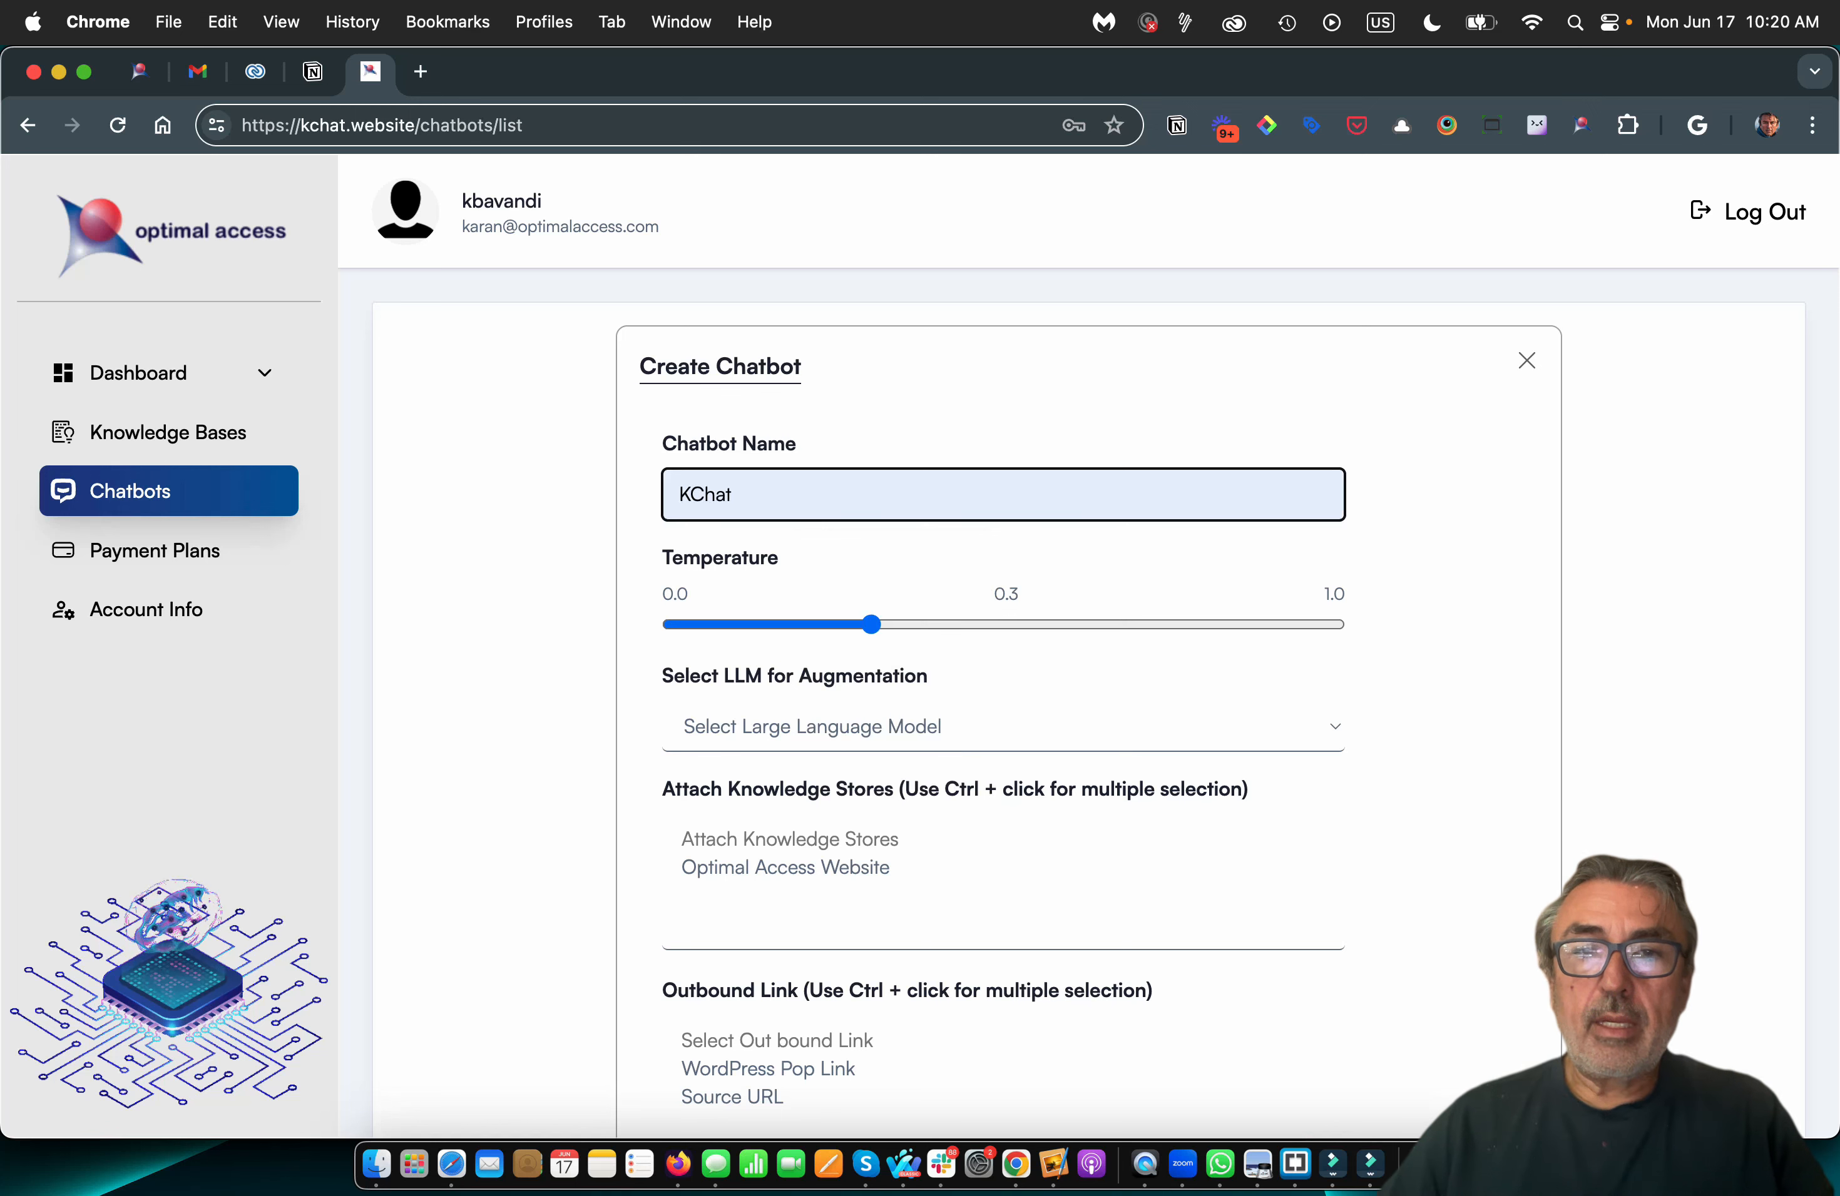
Choose GPT-3.5 Turbo 0125 as the chatbot's language model and attach the Optimal Access Website knowledge store
left_click(1003, 727)
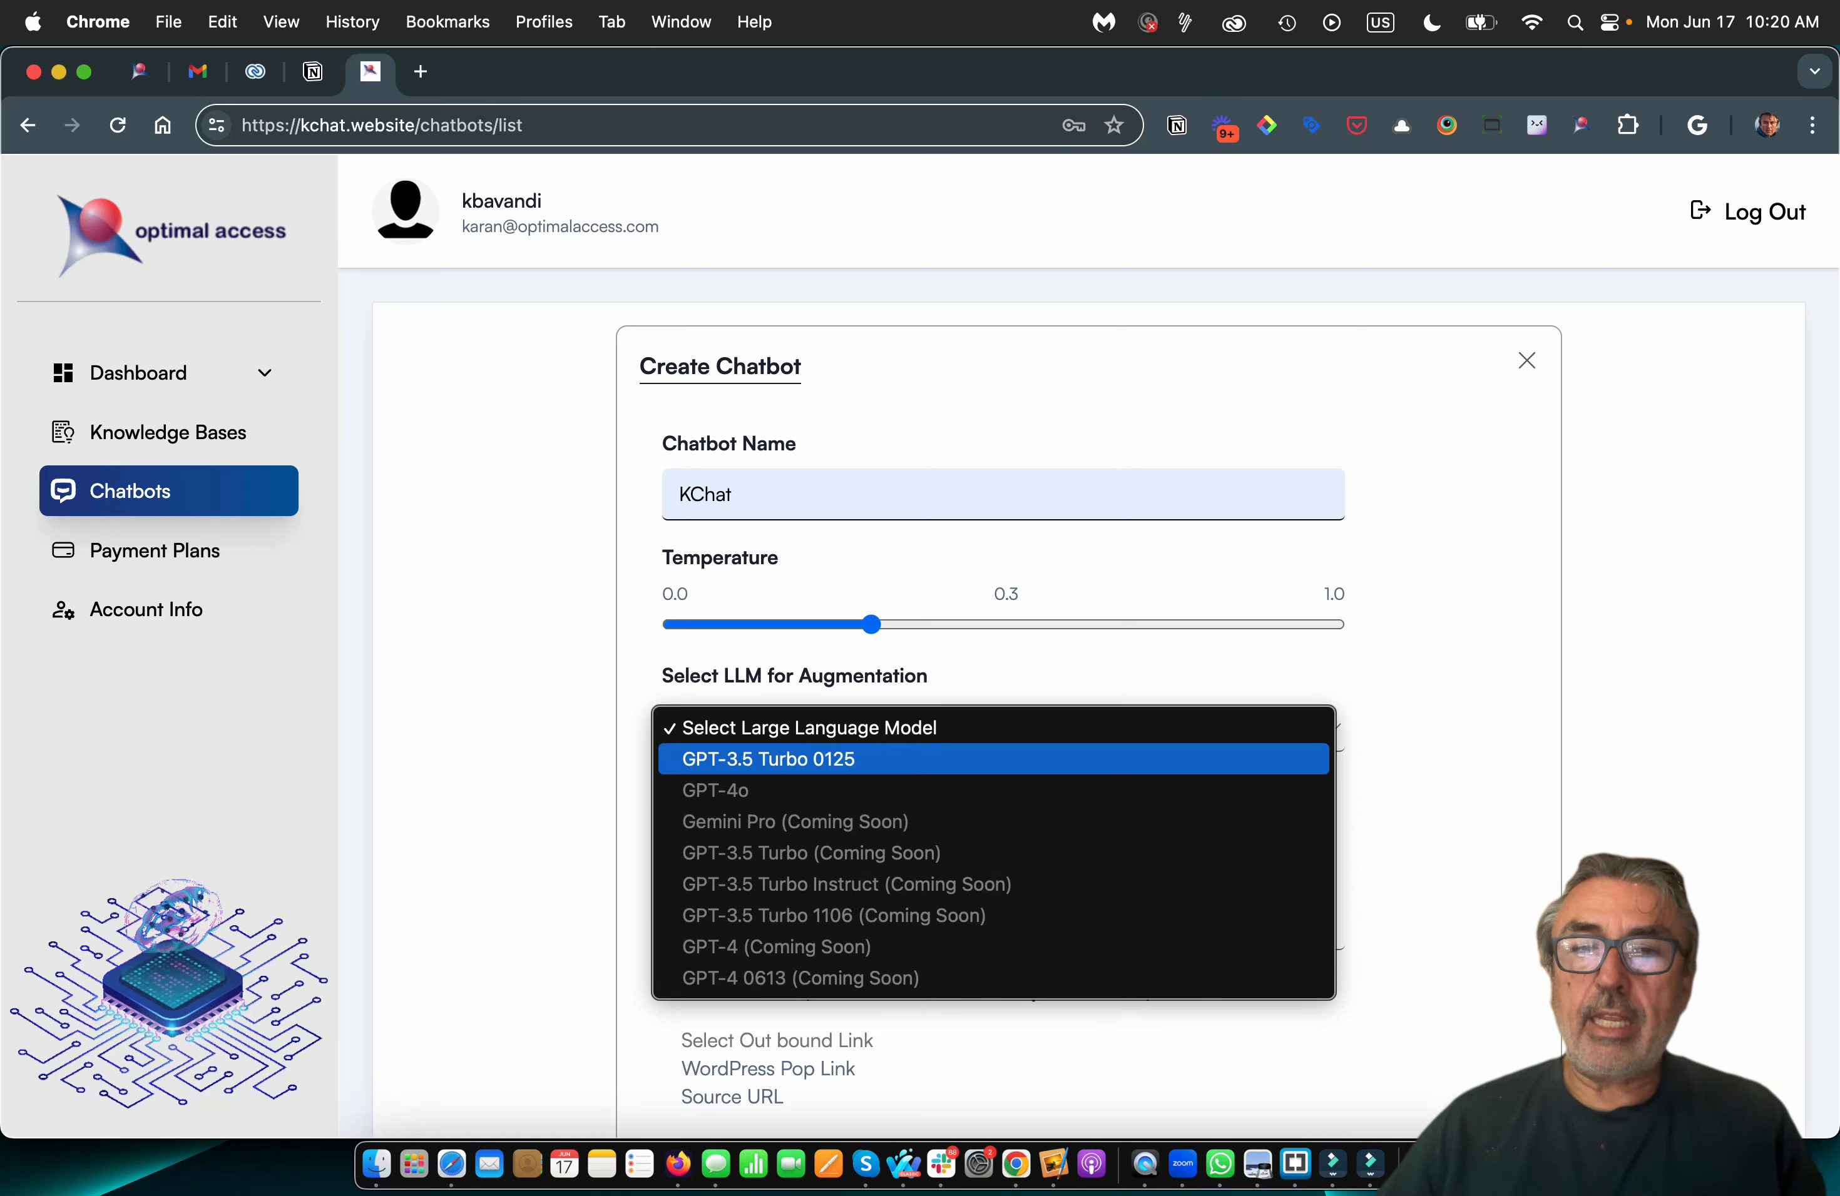
left_click(768, 759)
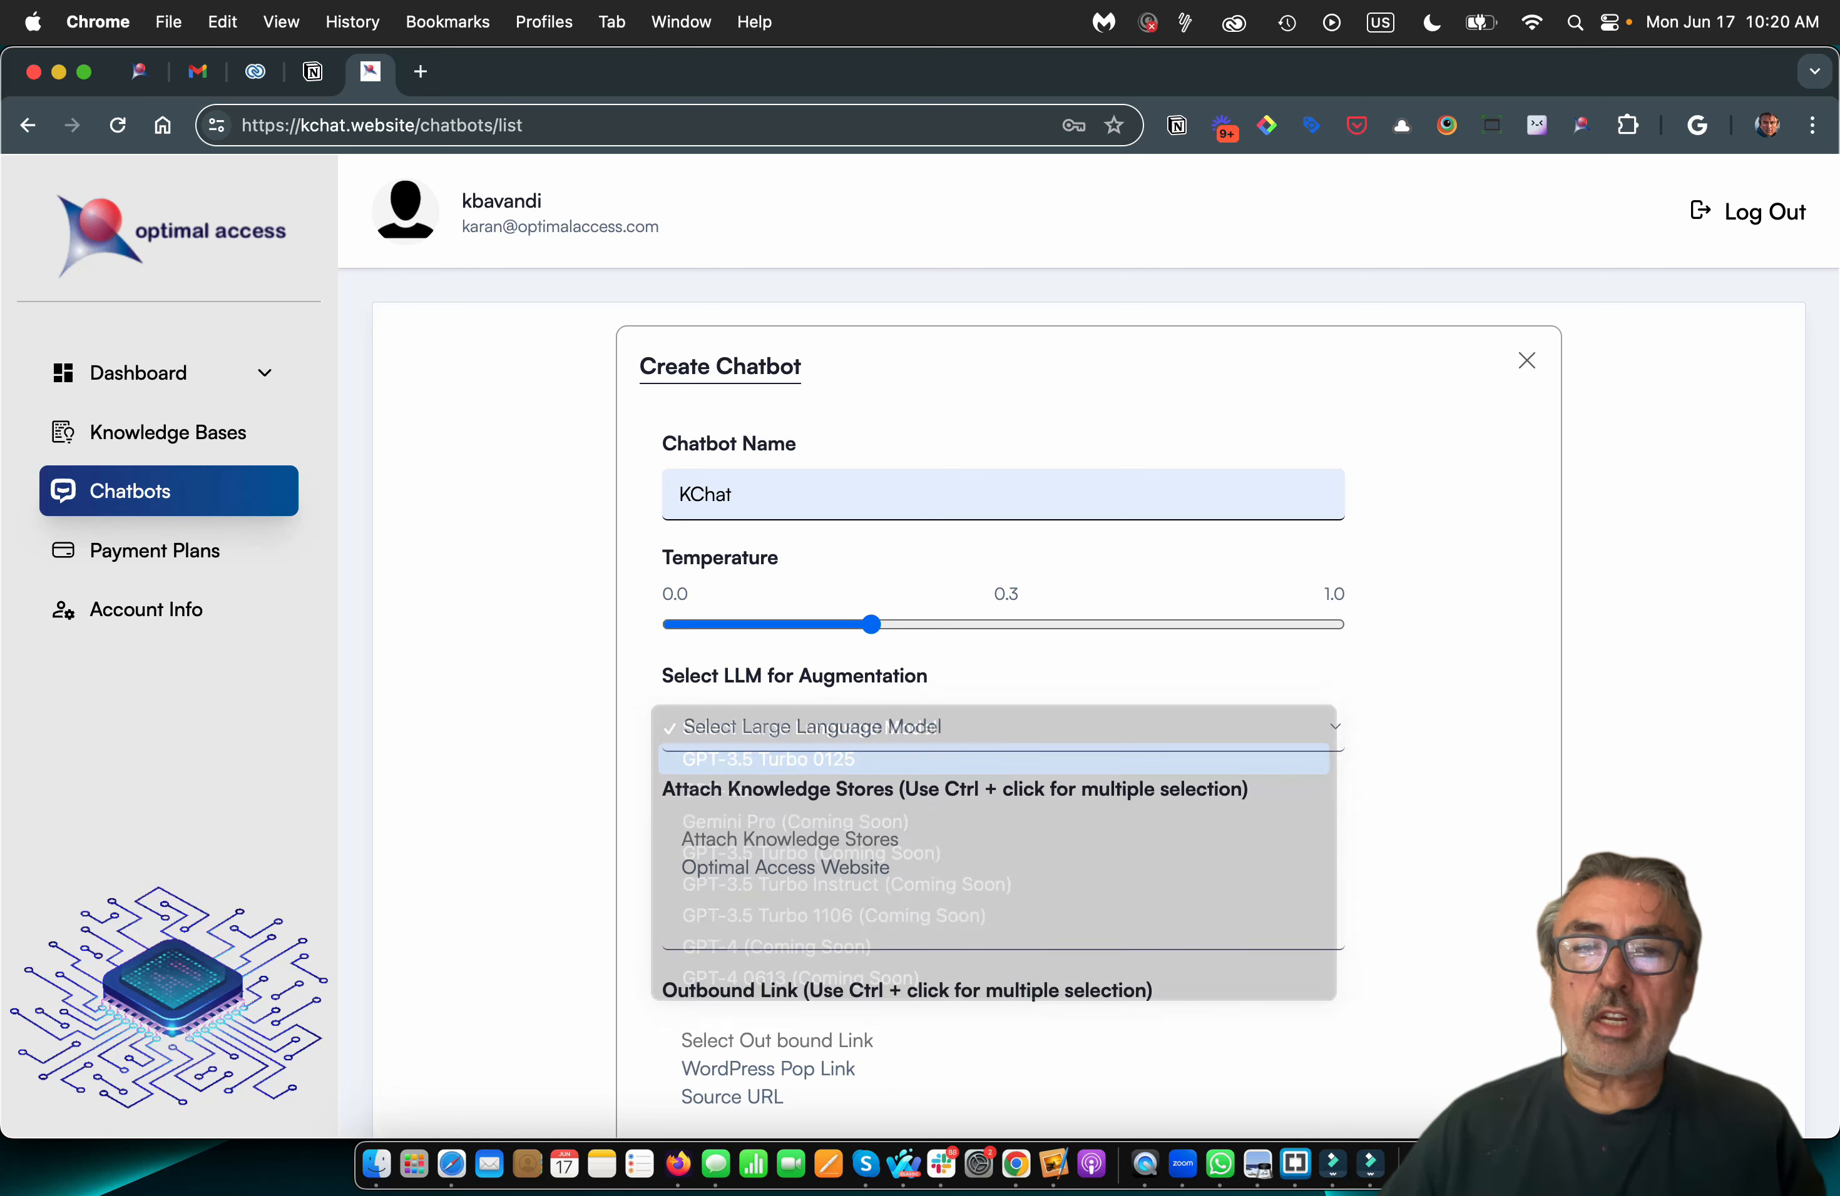
scroll(1003, 777, "down", 1)
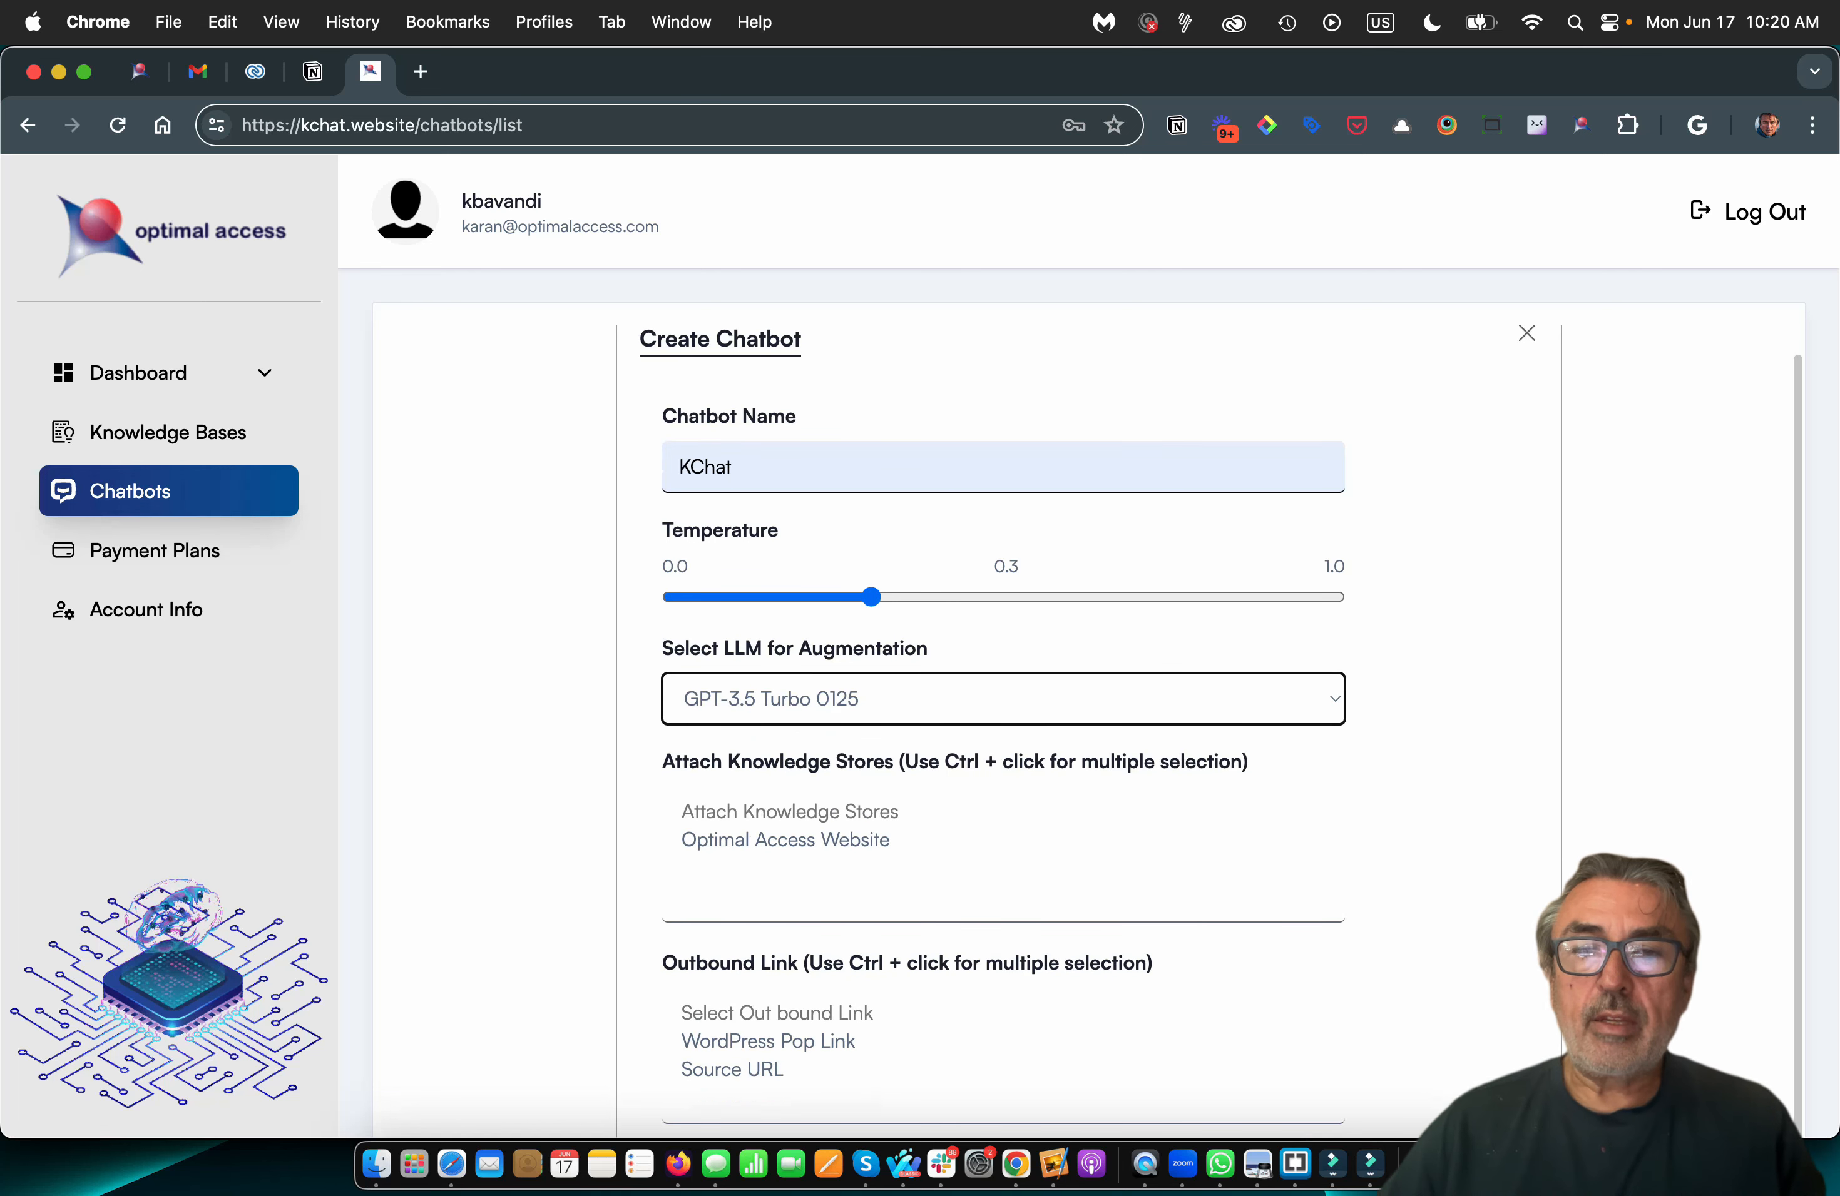
left_click(785, 839)
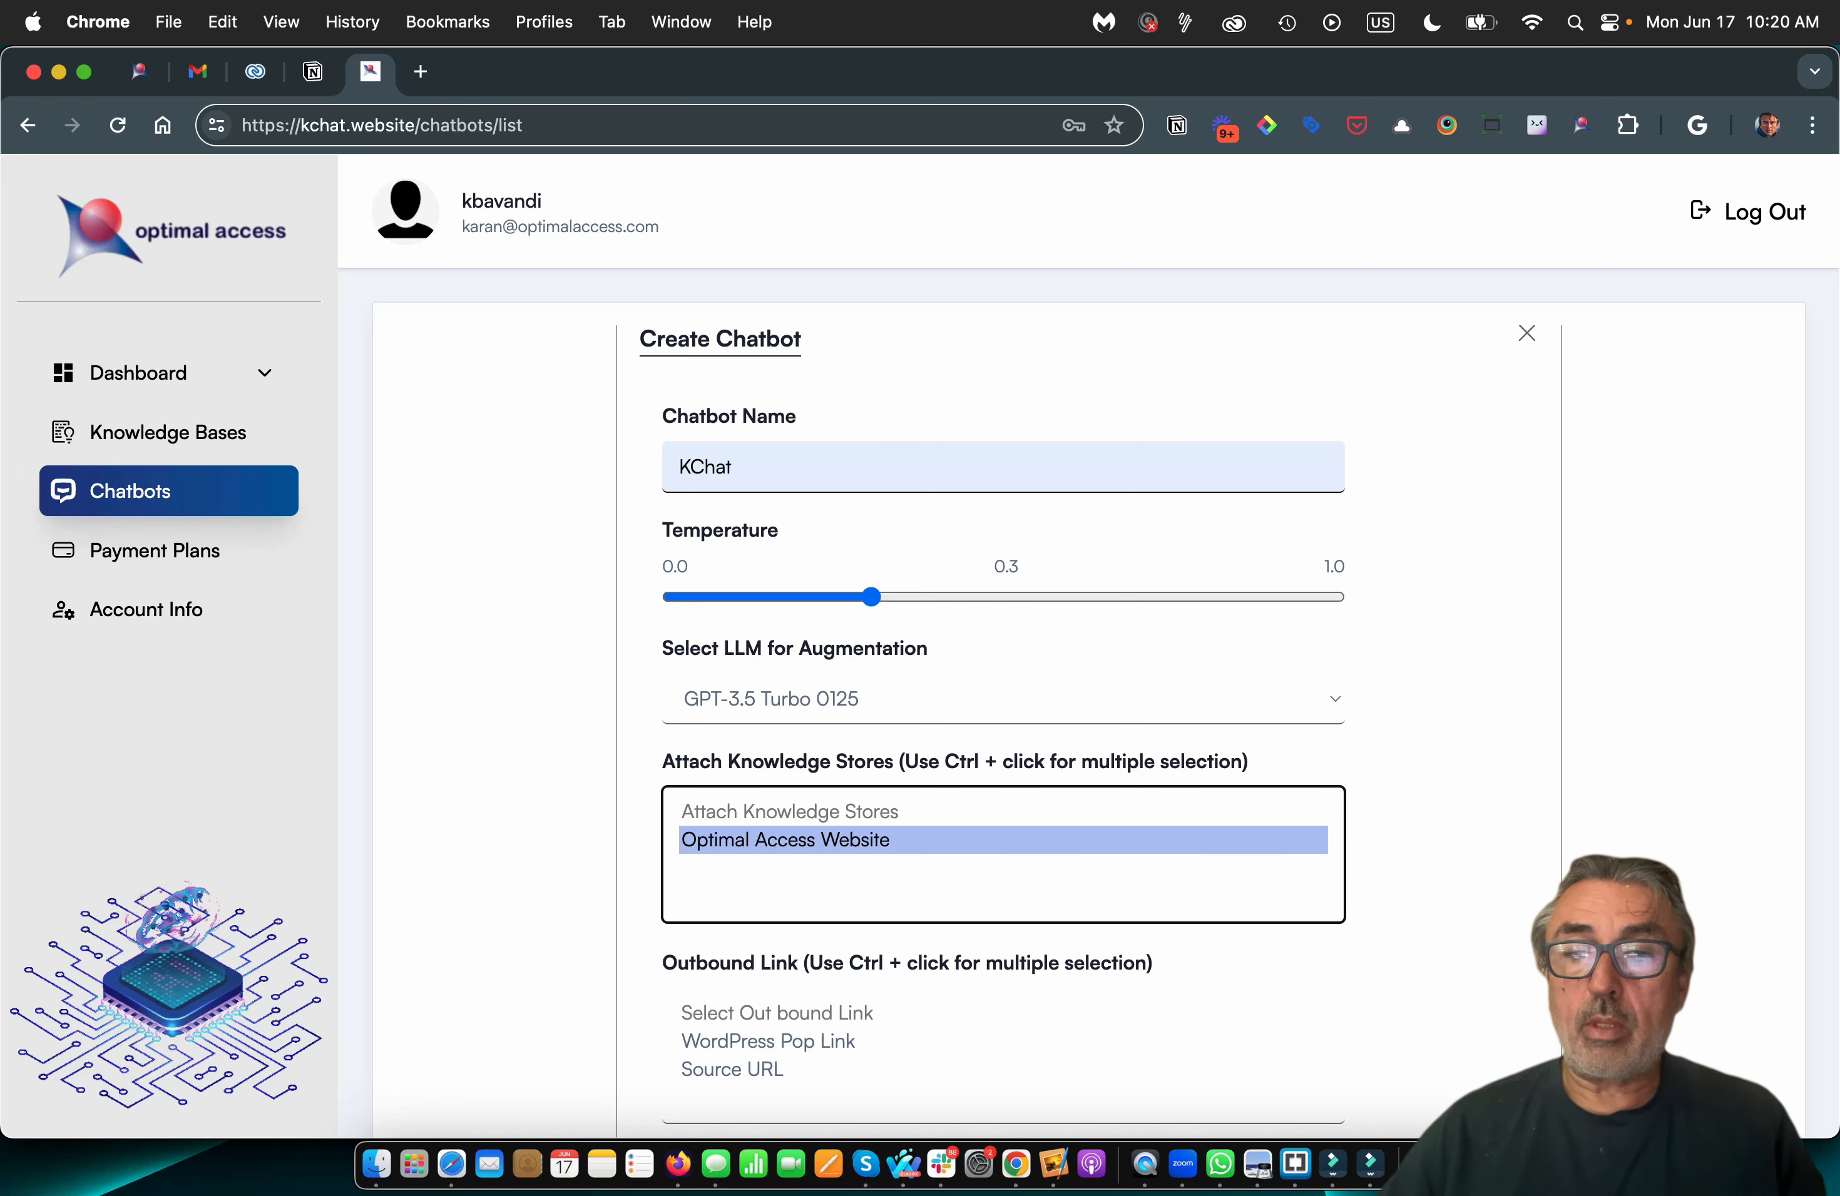
Set the chatbot's outbound link to WordPress Pop Link and create the chatbot
scroll(1003, 699, "down", 2)
scroll(1003, 699, "down", 2)
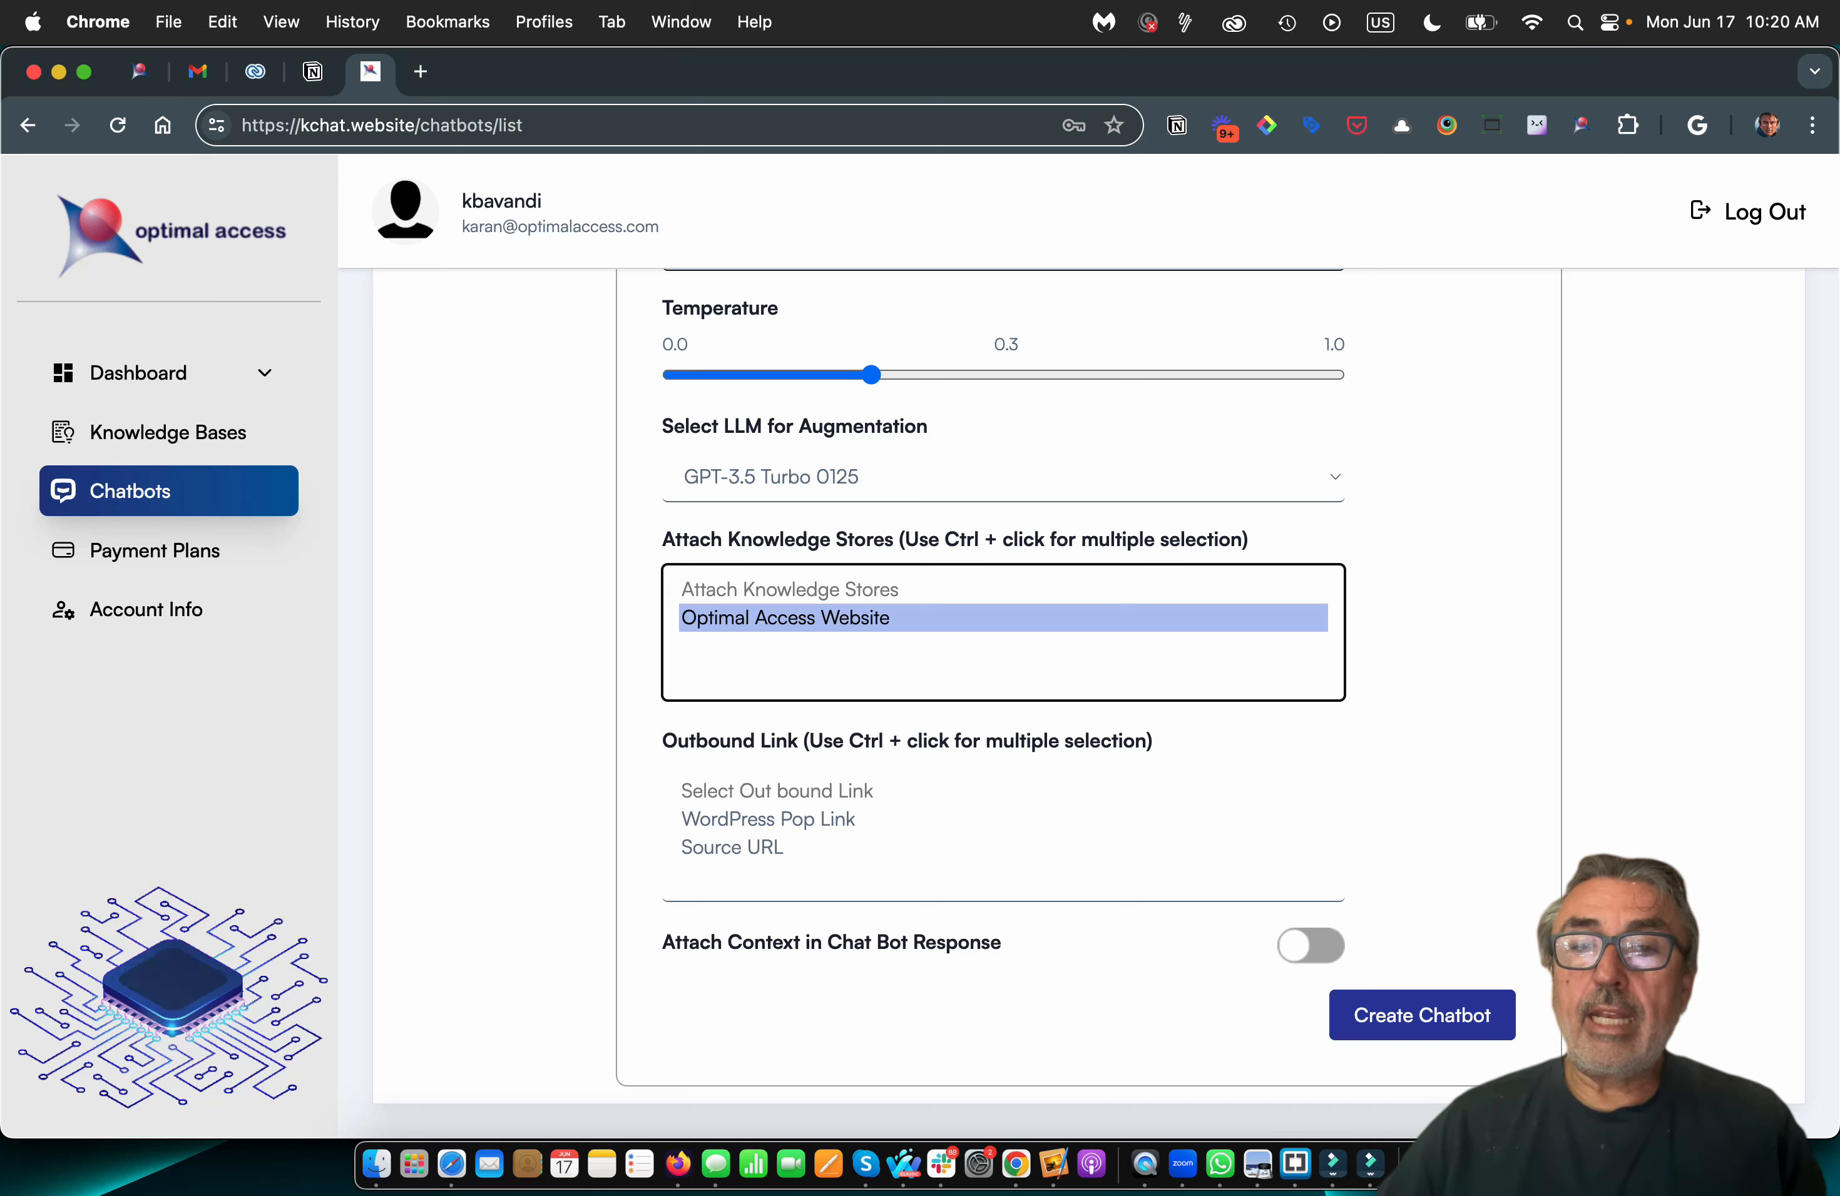
left_click(768, 820)
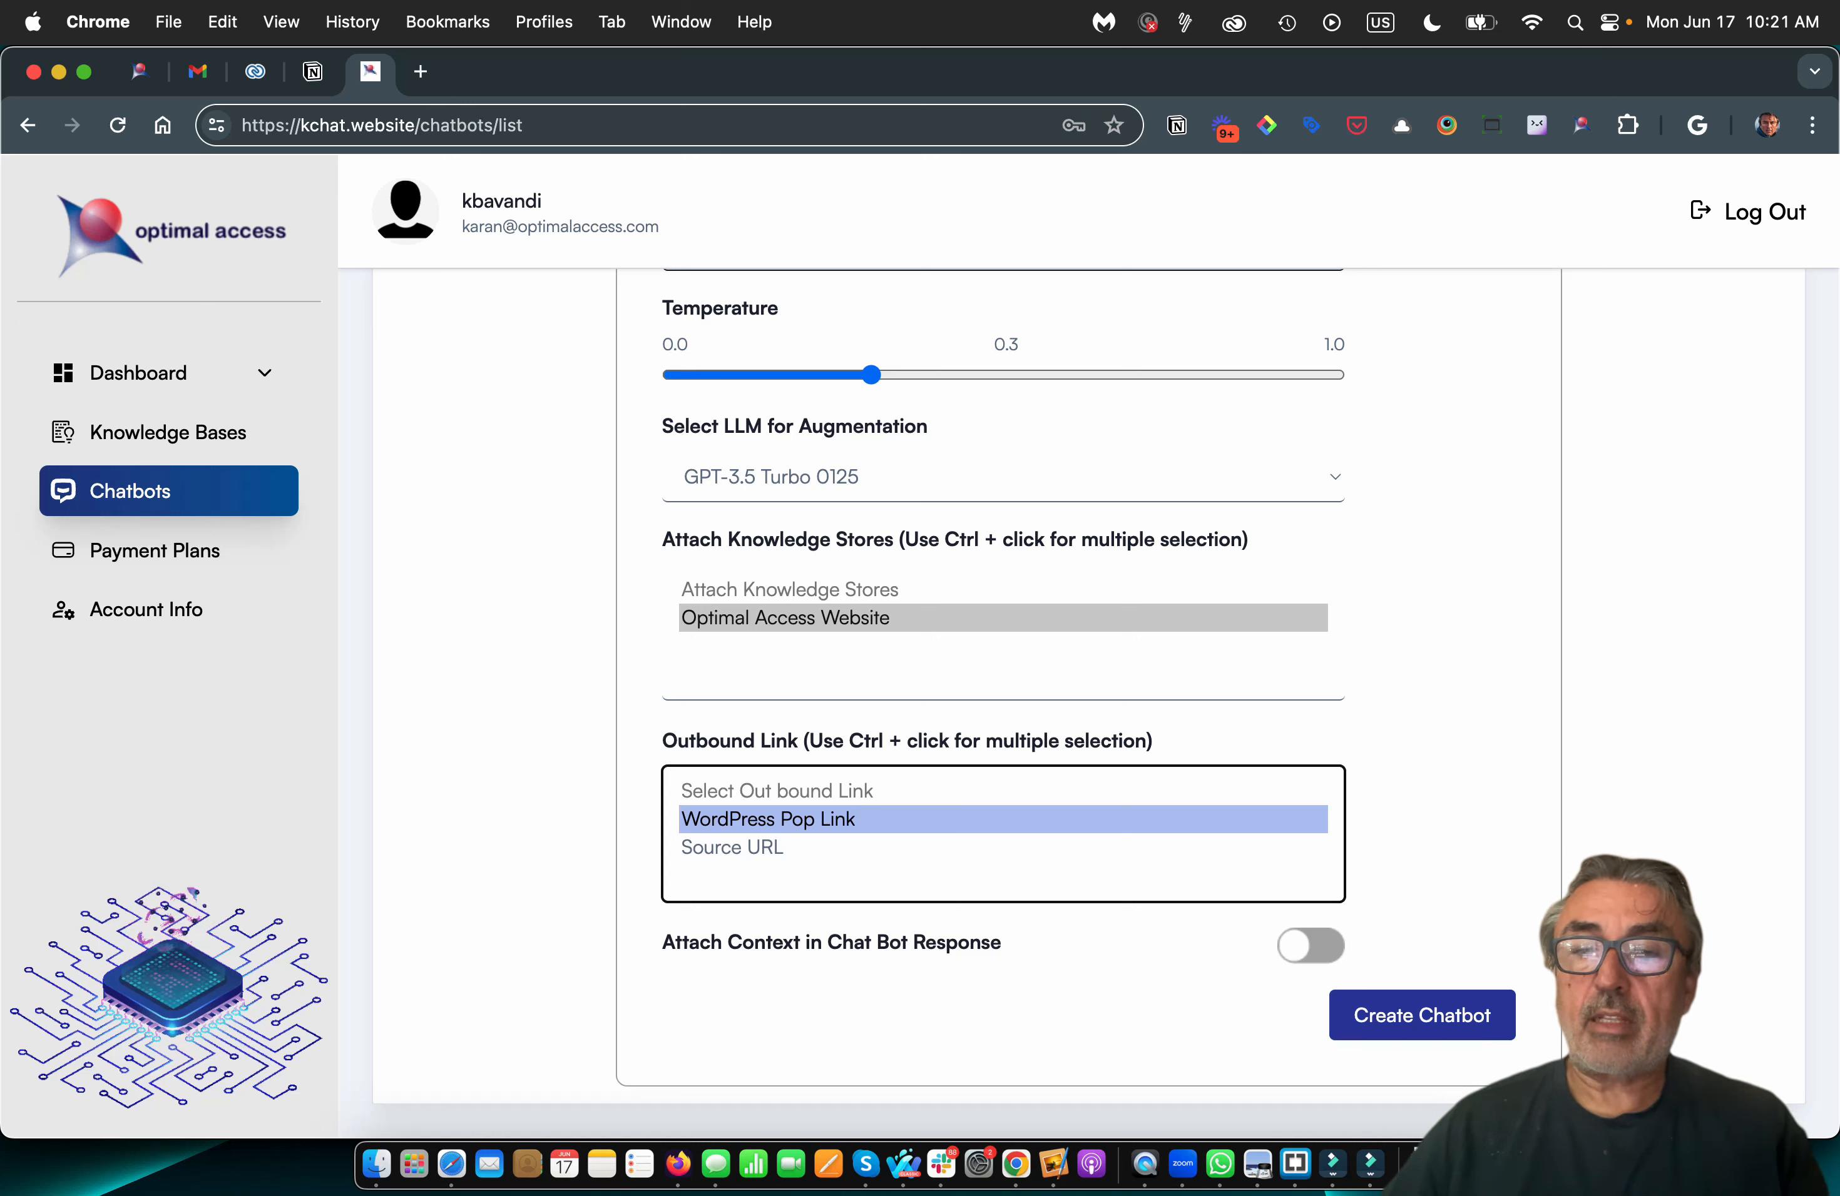
left_click(1356, 1016)
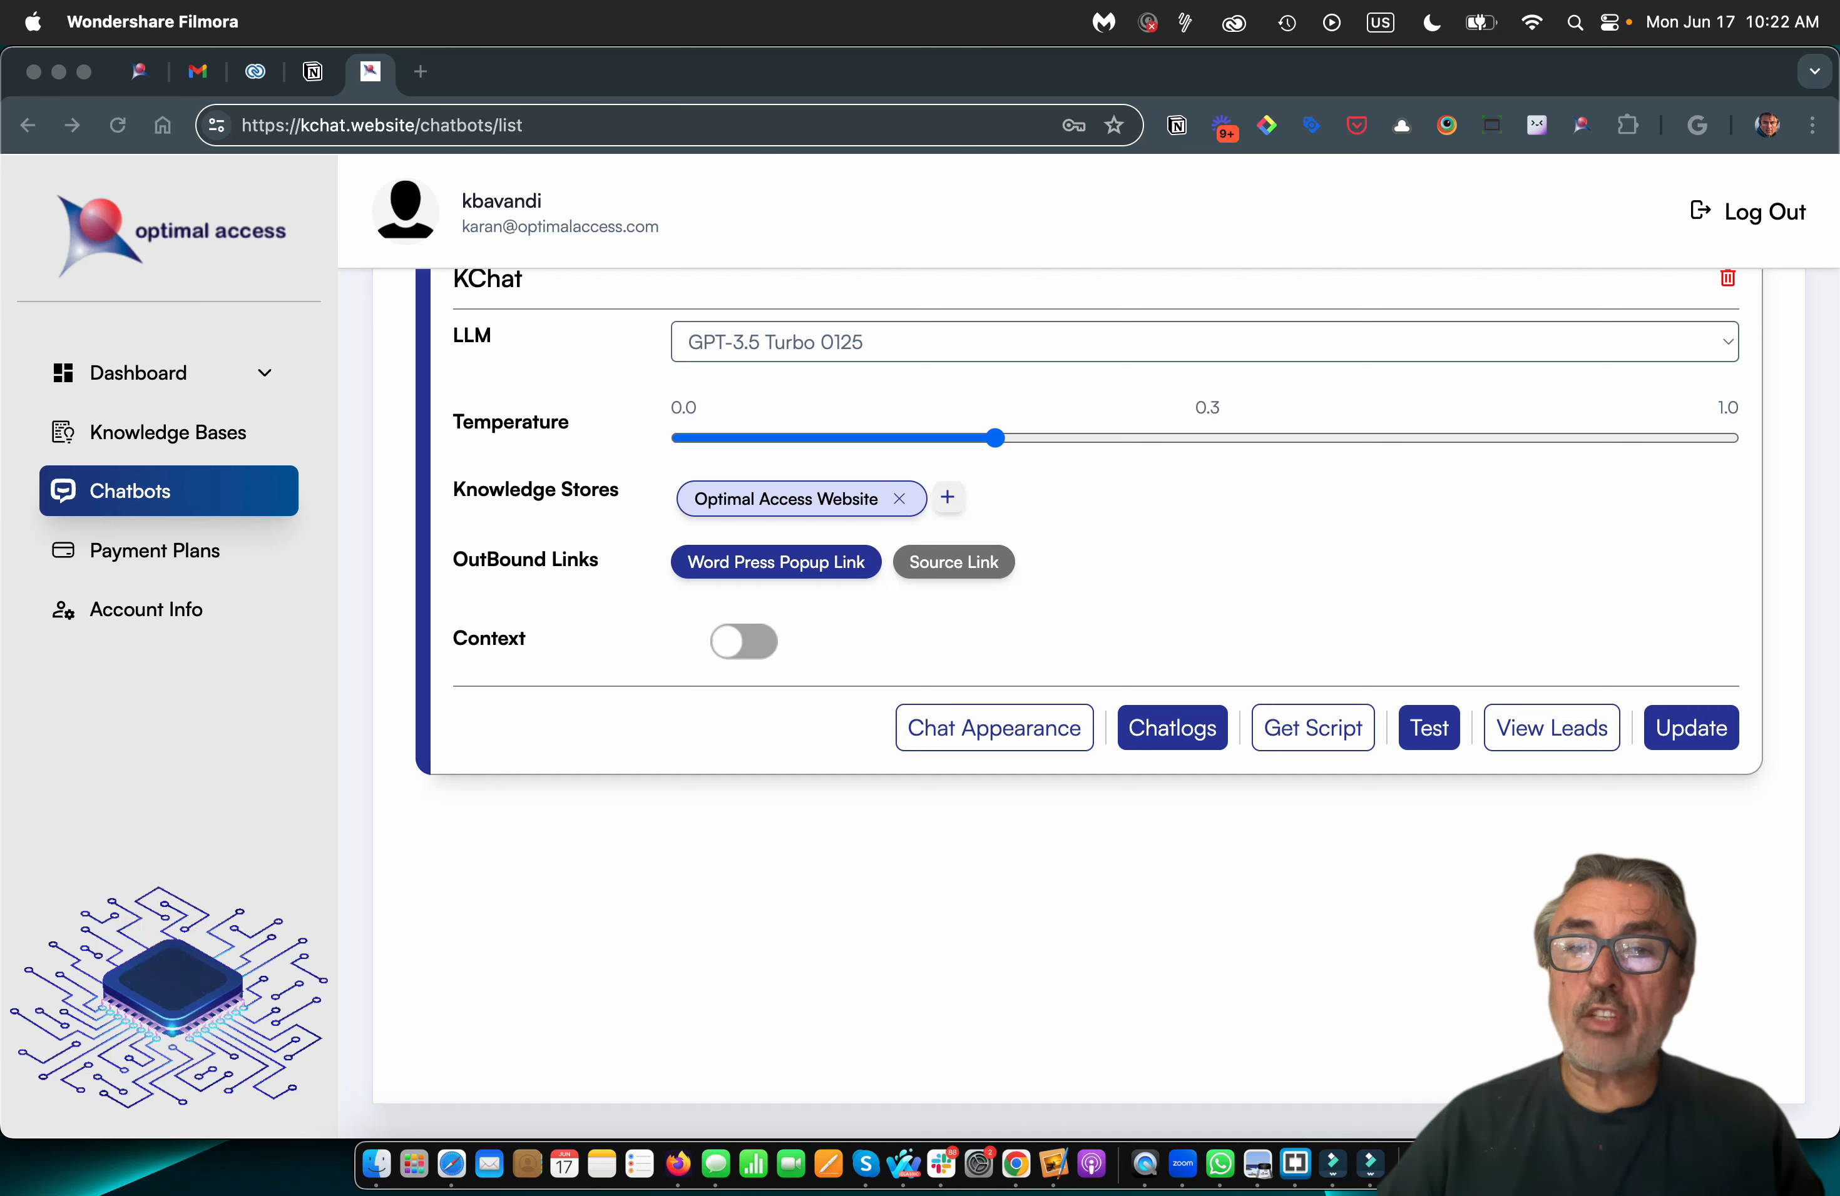
Open the KChat chatbot's appearance settings and set the theme color to #4A51B4
left_click(994, 728)
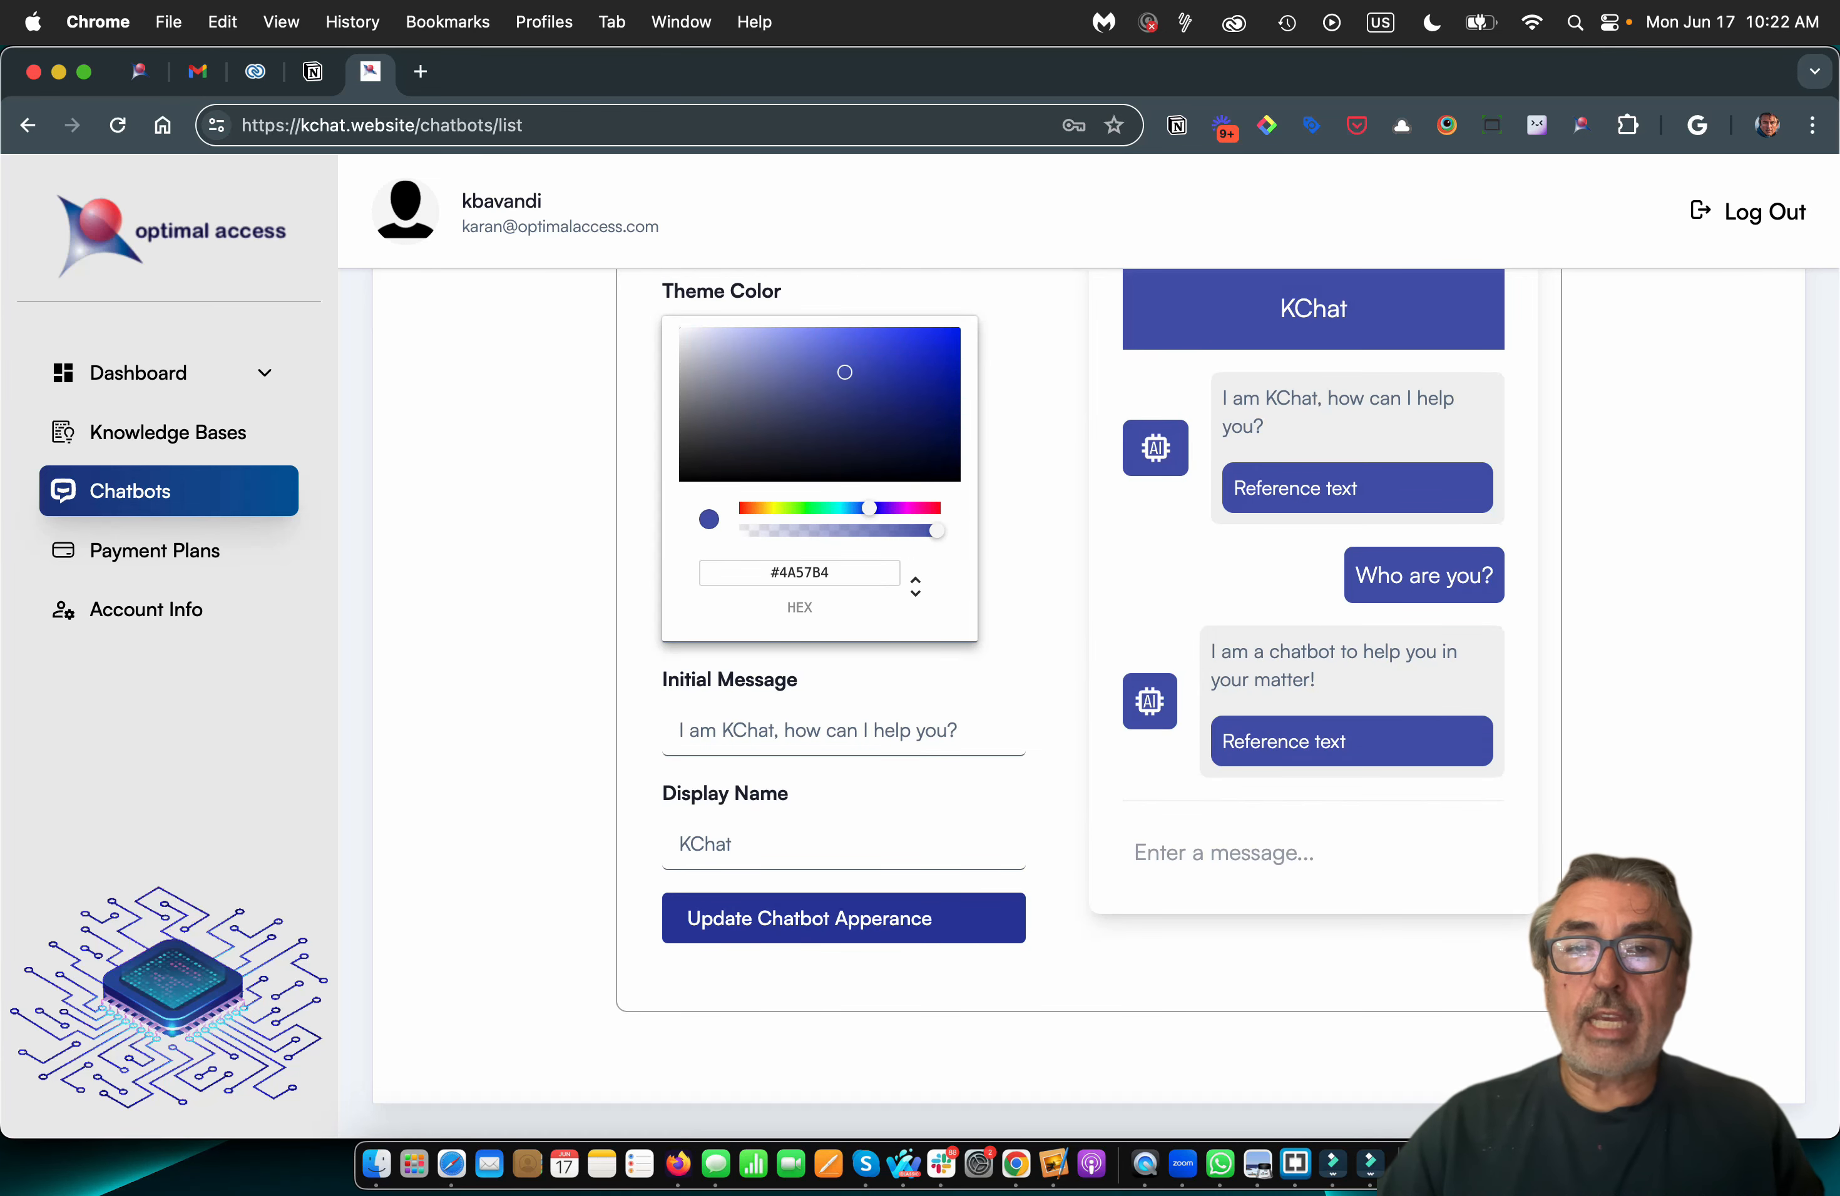
mouse_move(869, 507)
left_mouse_down()
mouse_move(805, 507)
mouse_move(869, 508)
left_mouse_up()
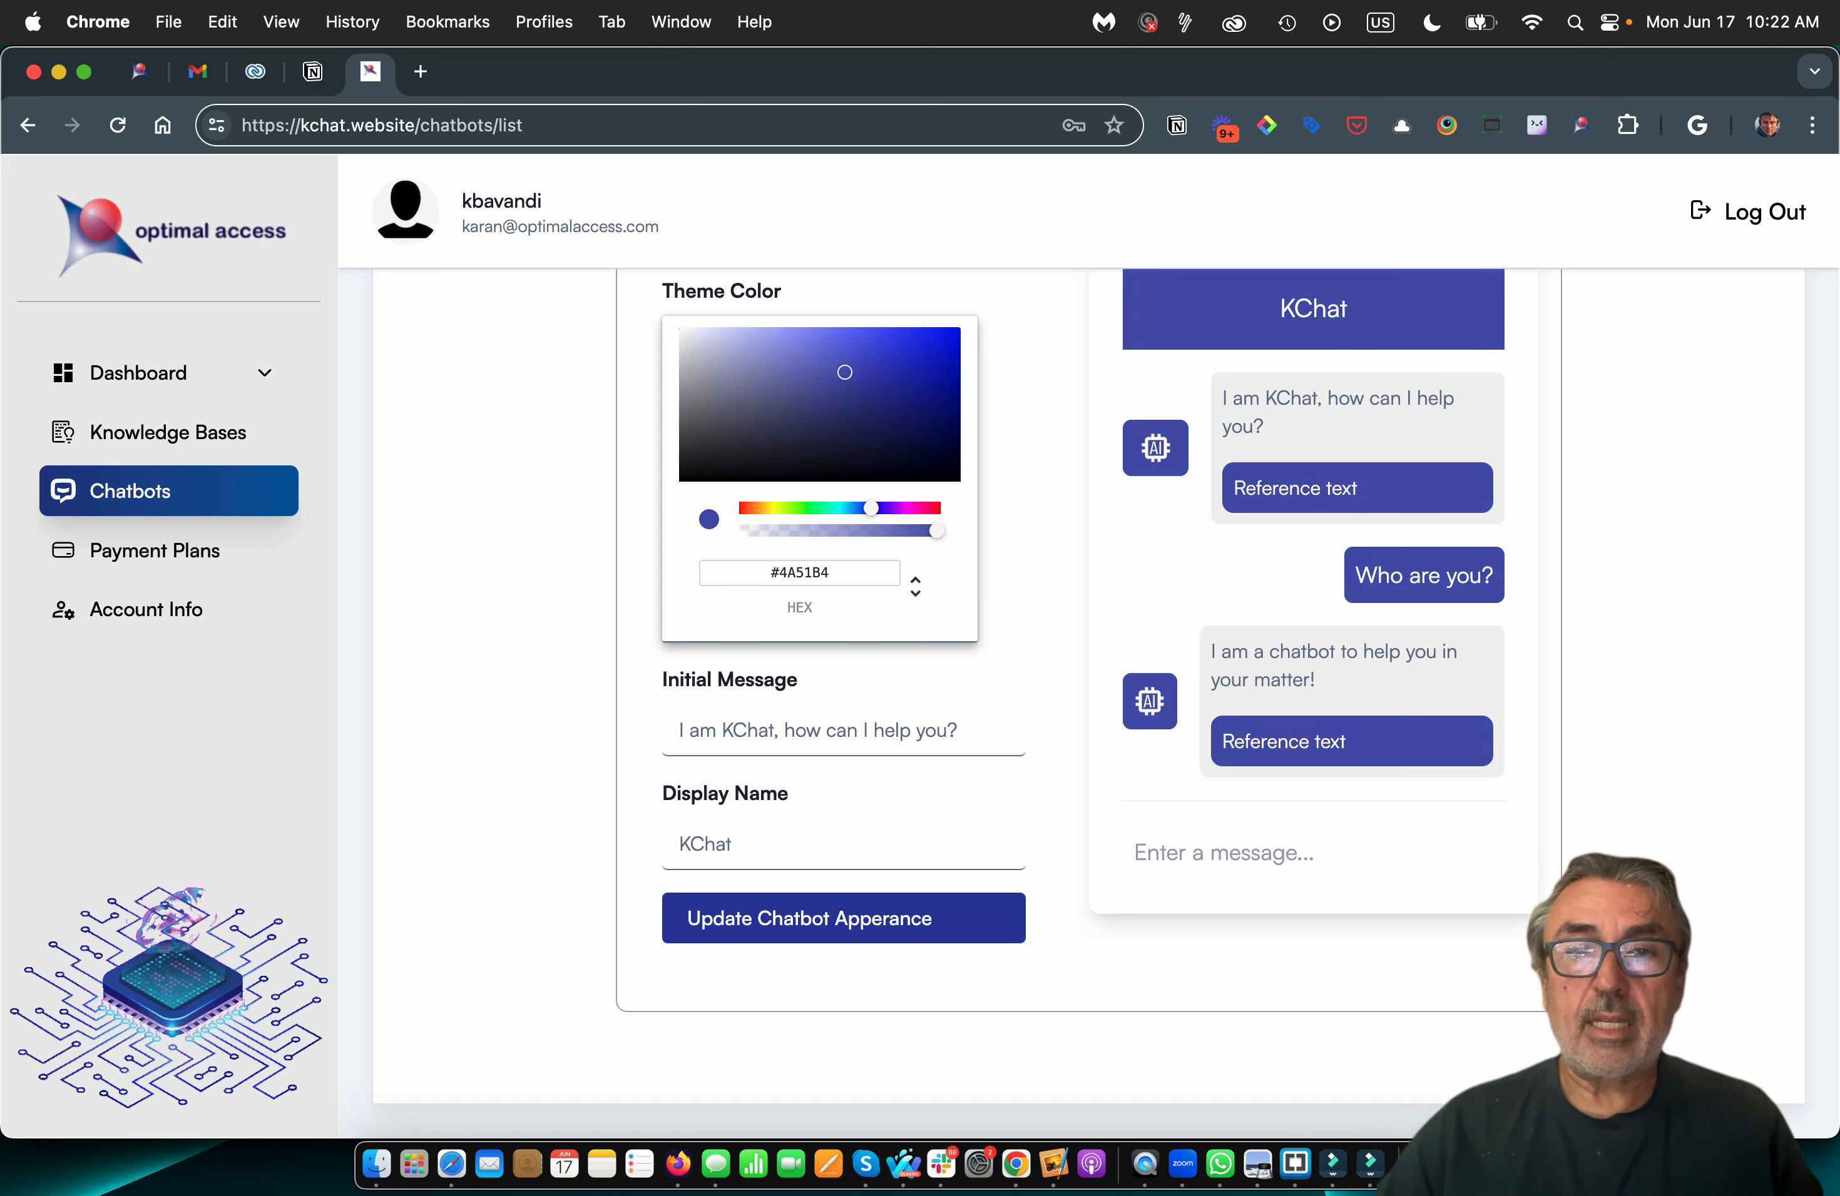
Change the initial message to "I am KChat, ask me about Kurator, KBucket, KChat, Content Marketing and artificial intelligence."
left_click(747, 730)
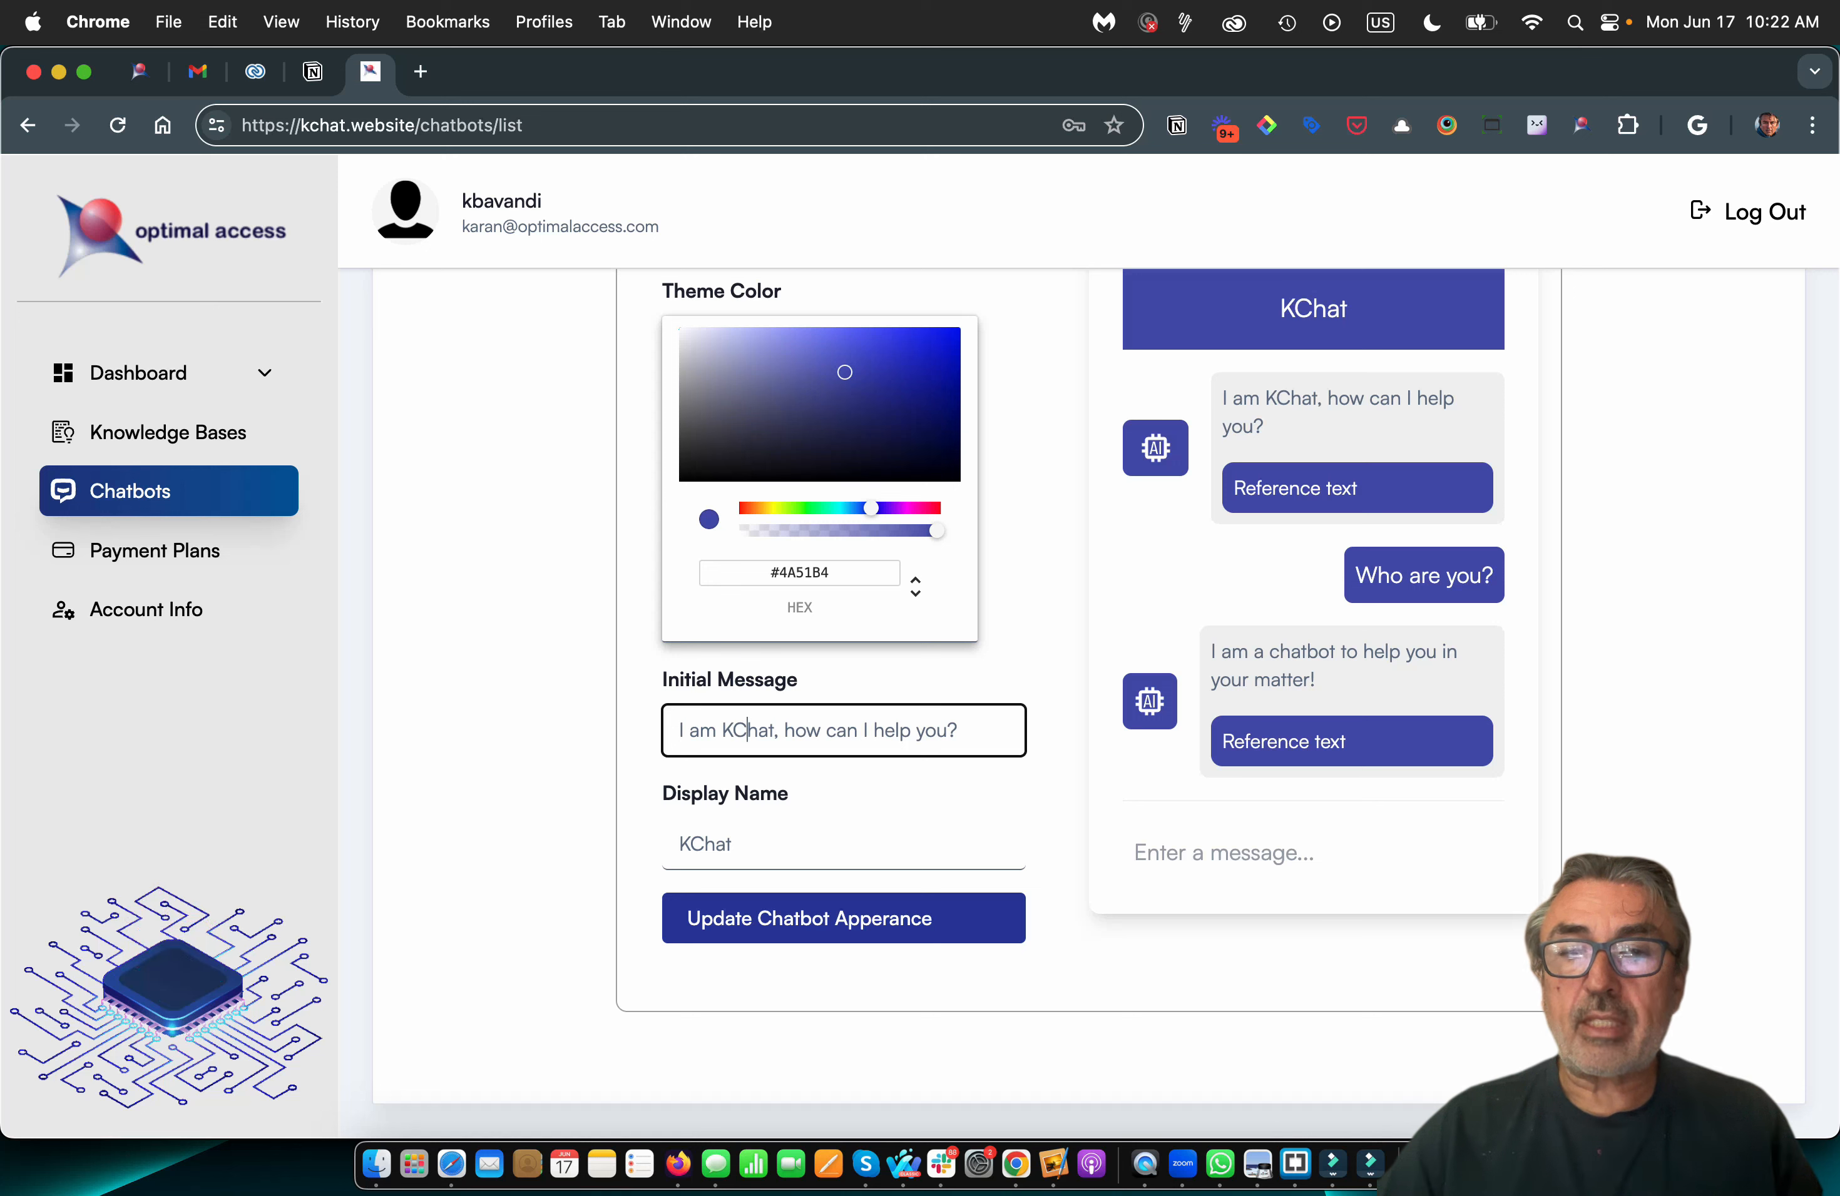
left_click_drag(783, 731, 962, 730)
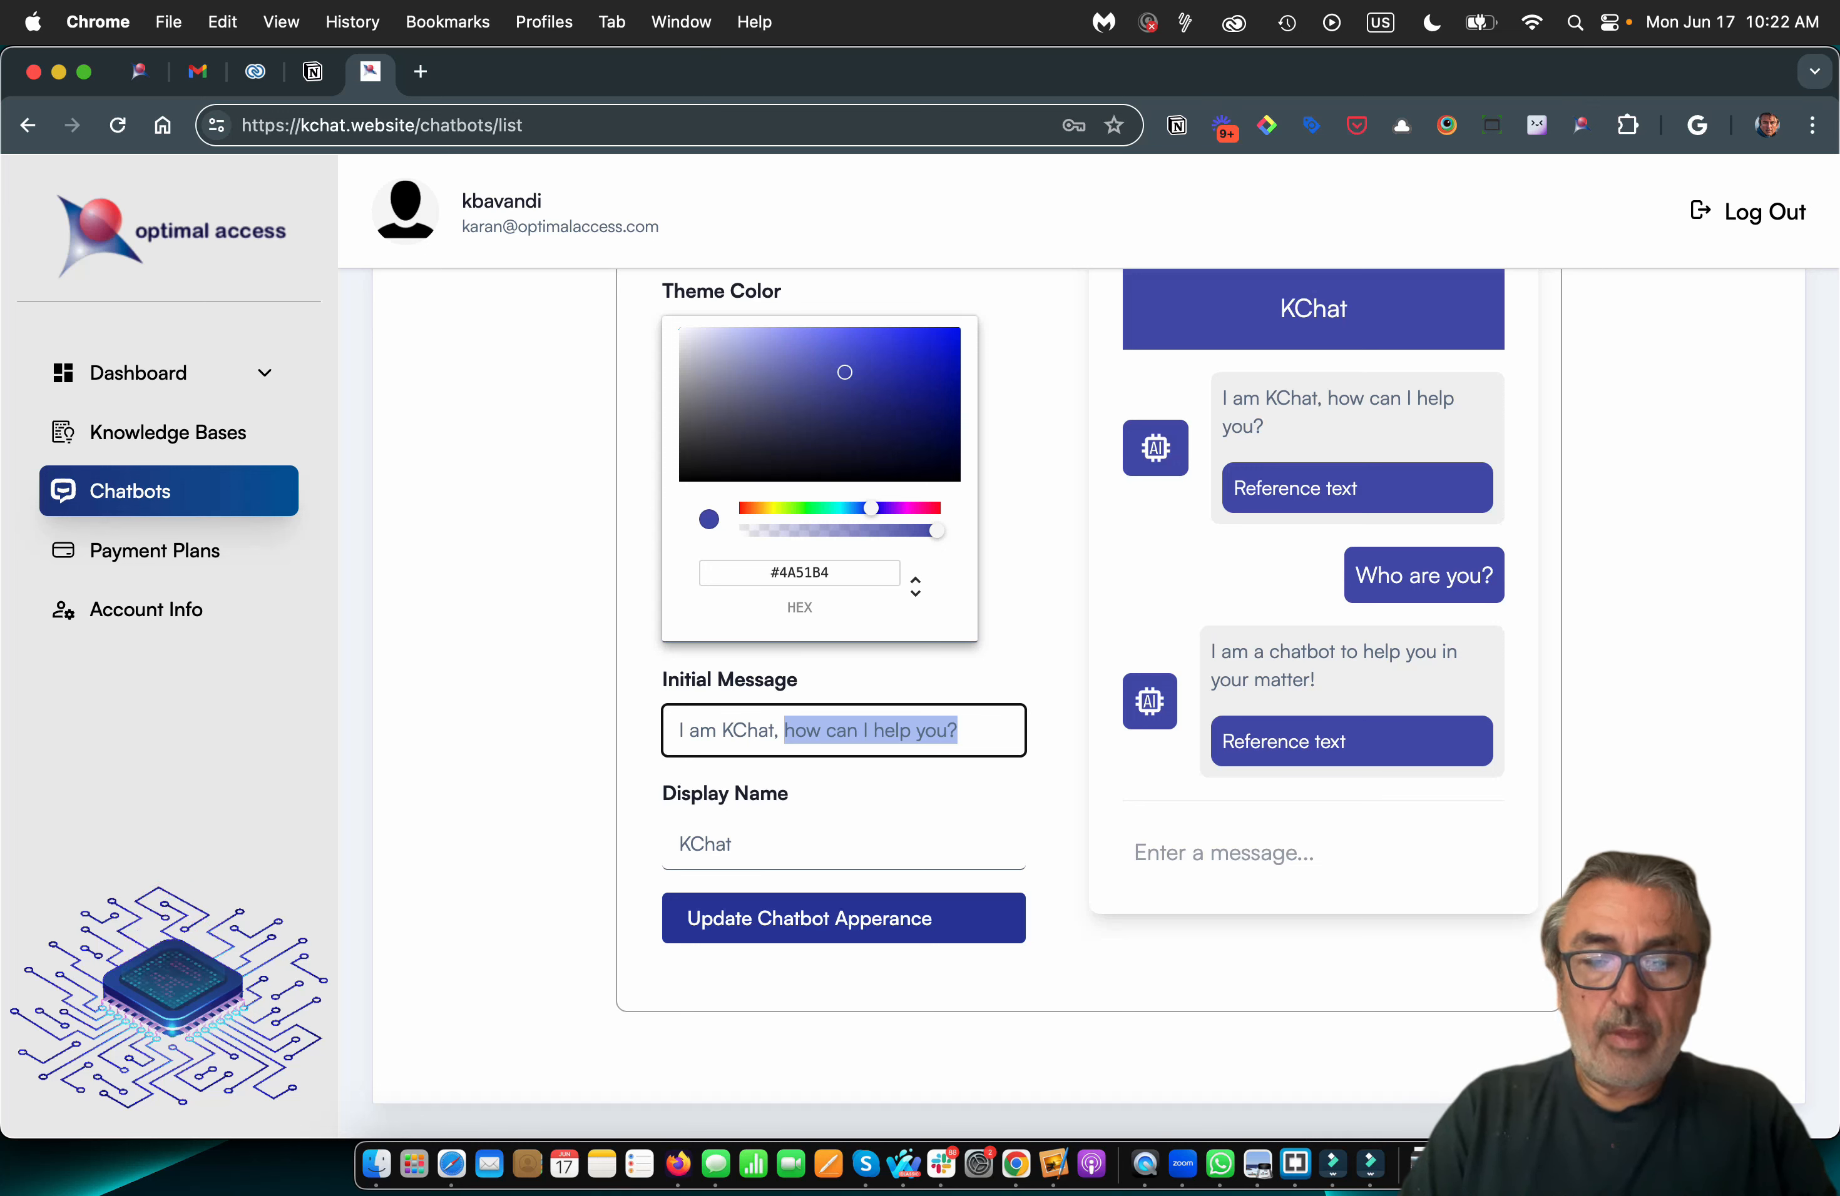
type("ask me abo")
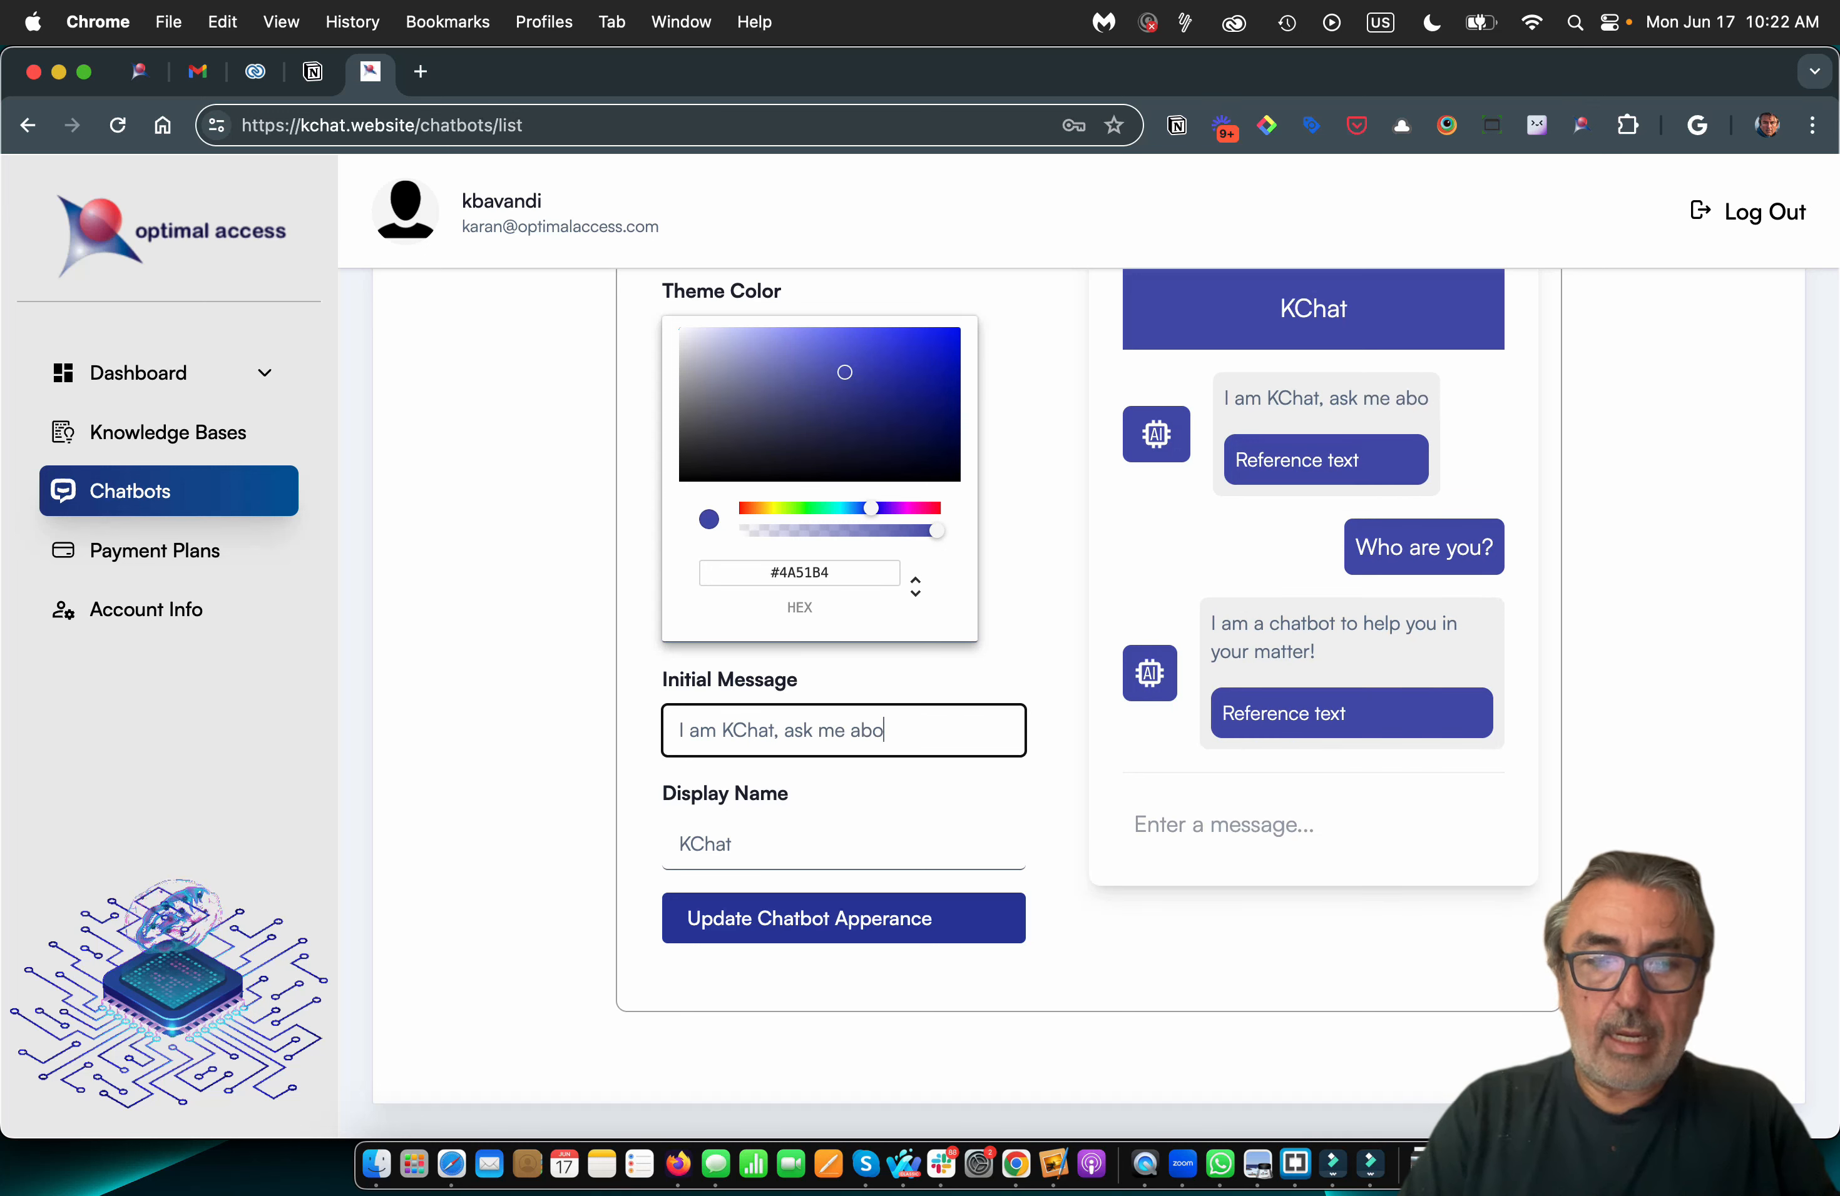
type("ut Kurat")
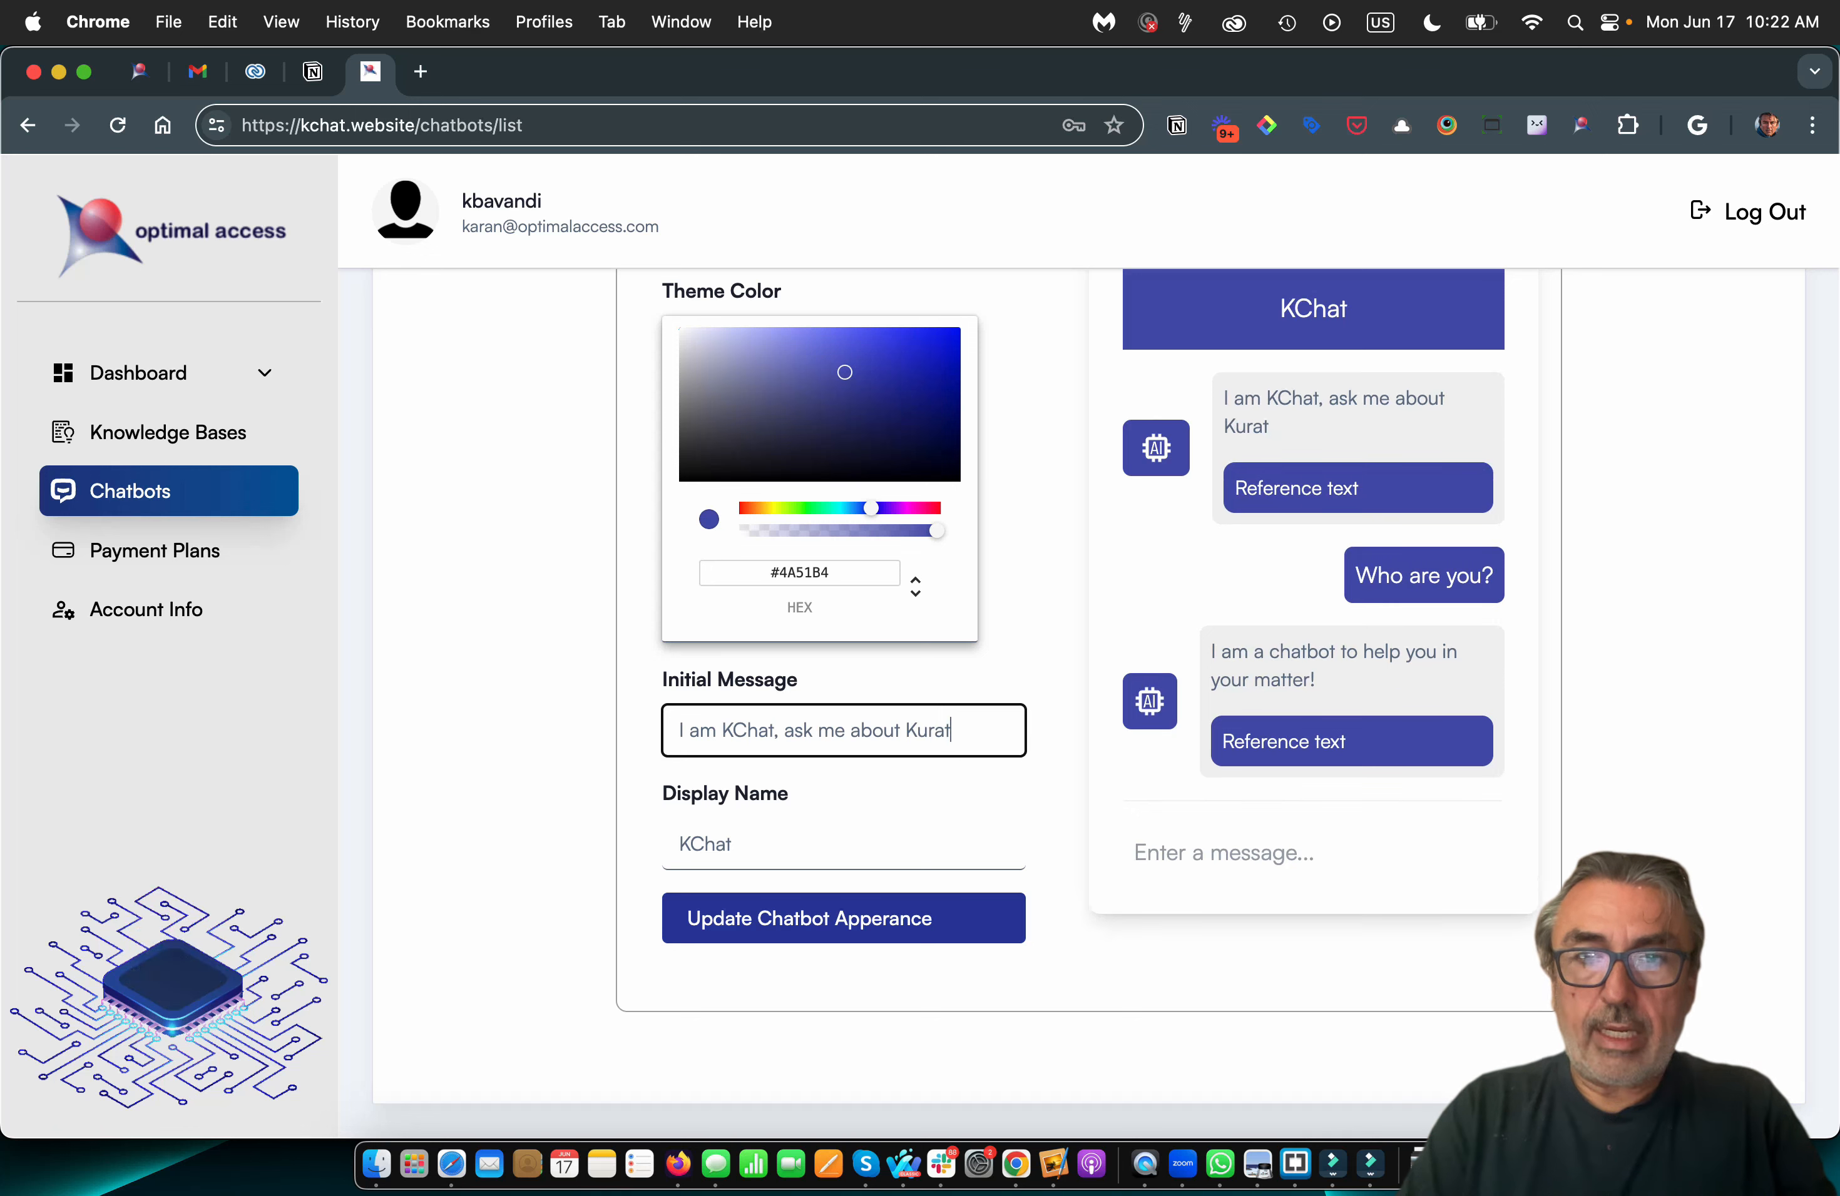
type("or, K")
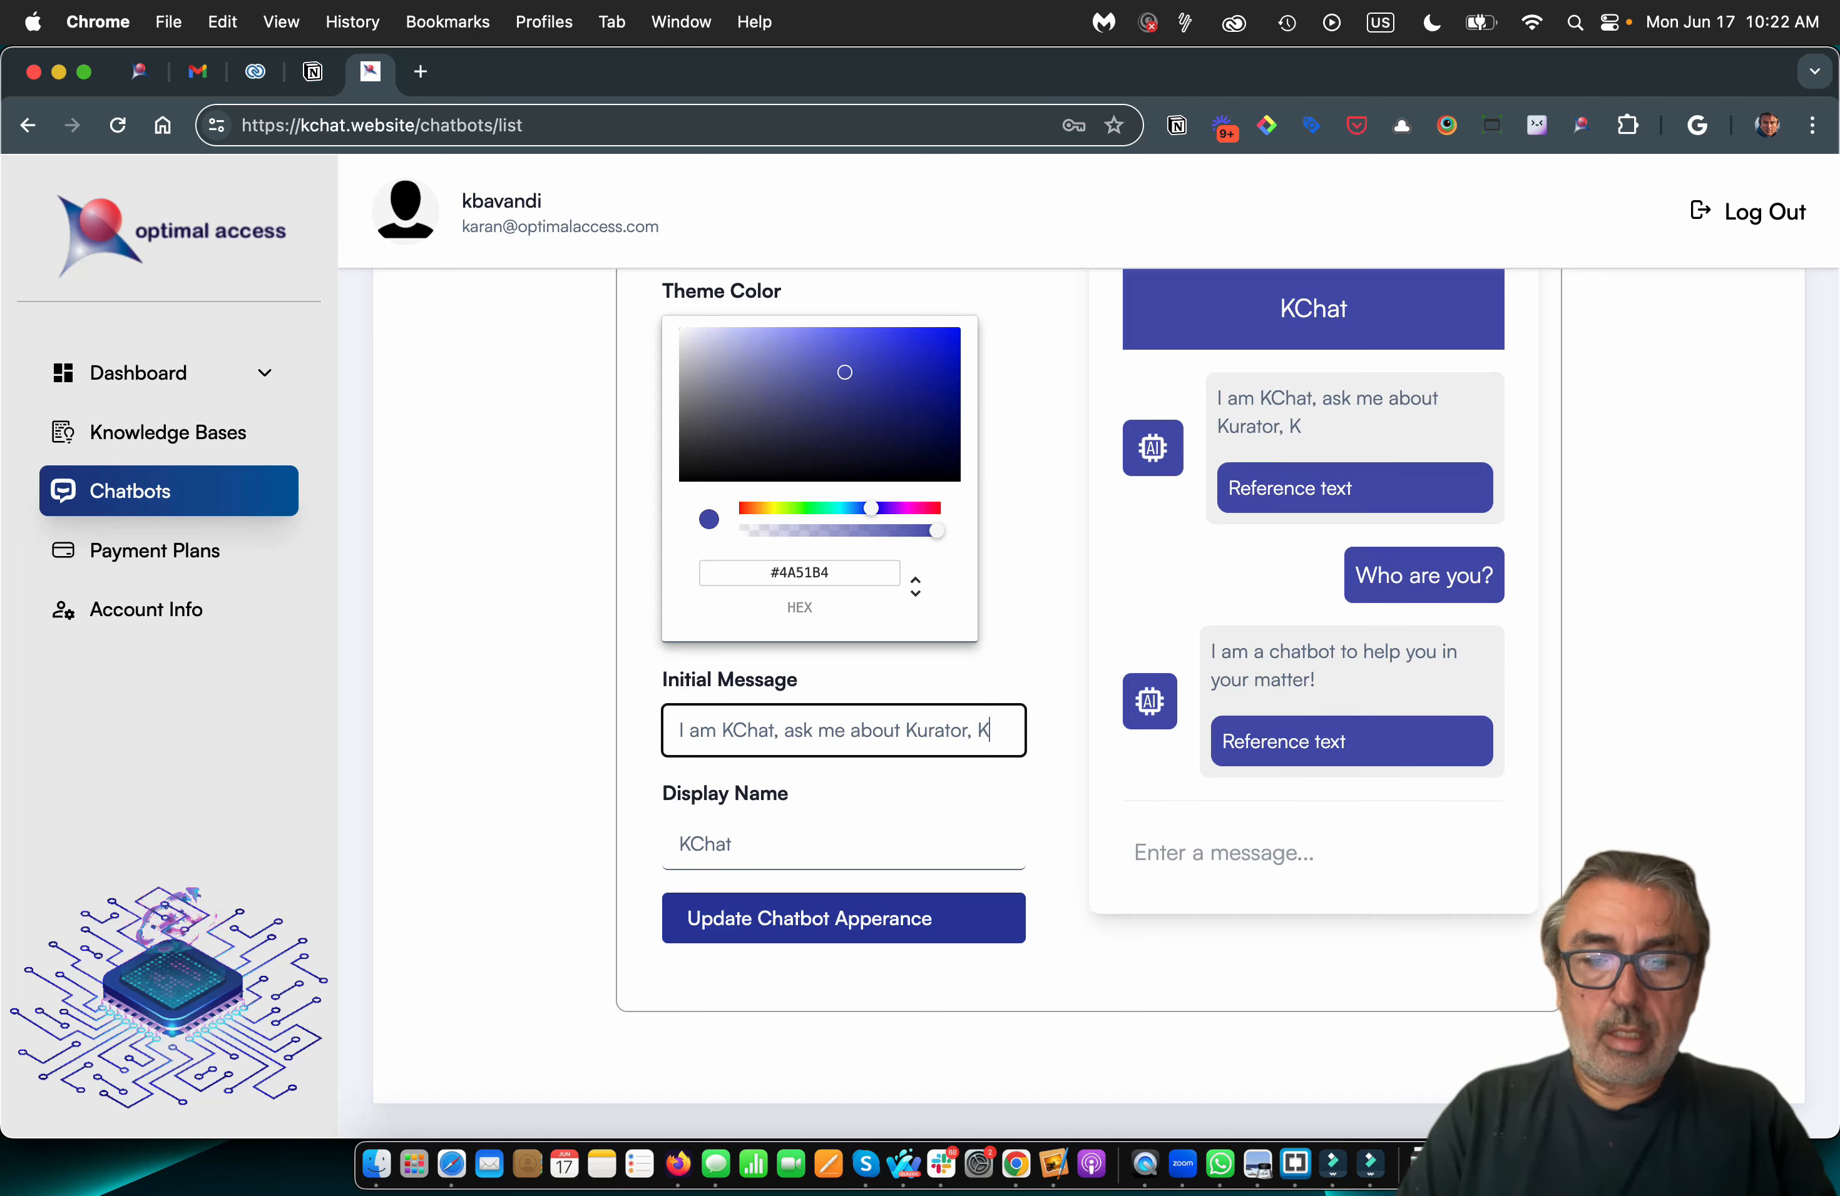
type("Bucket, KChat")
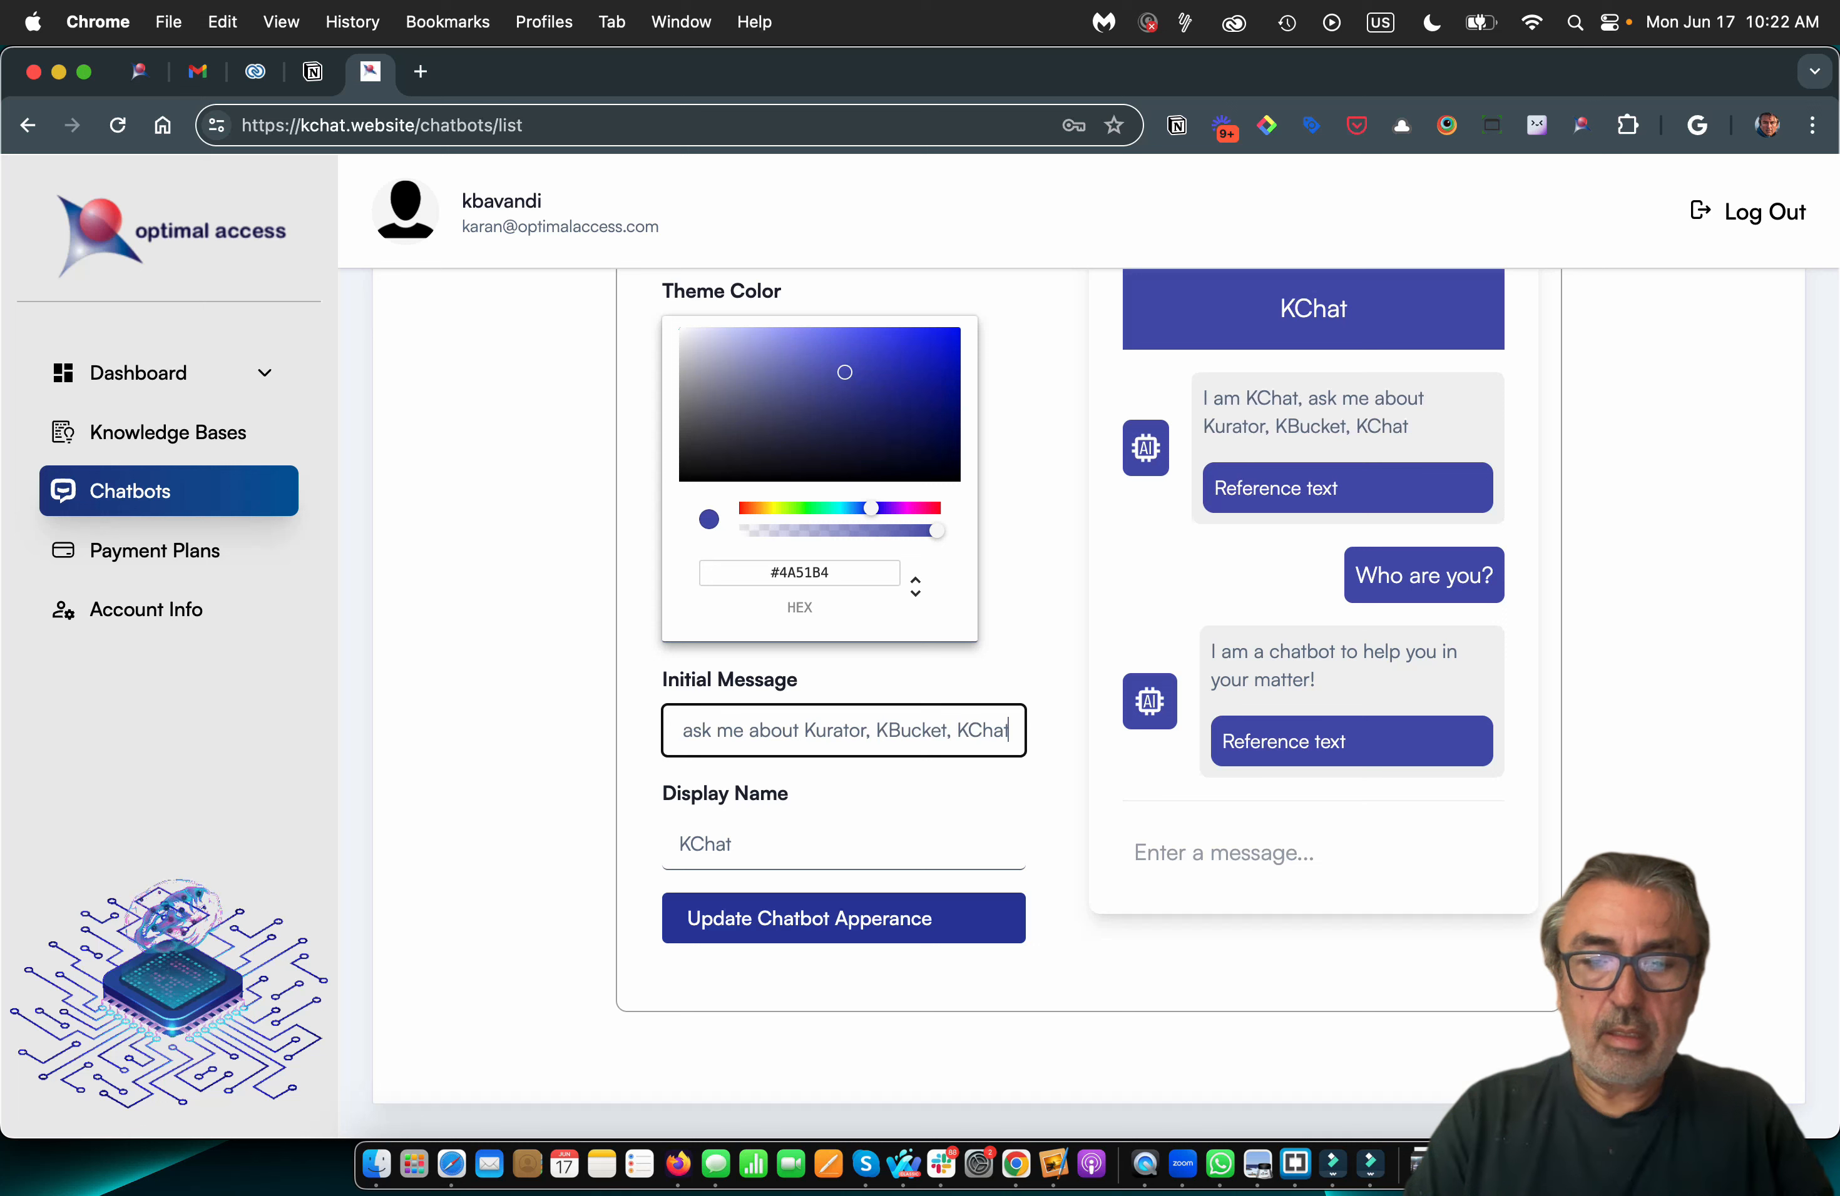
type(", Content Marketin")
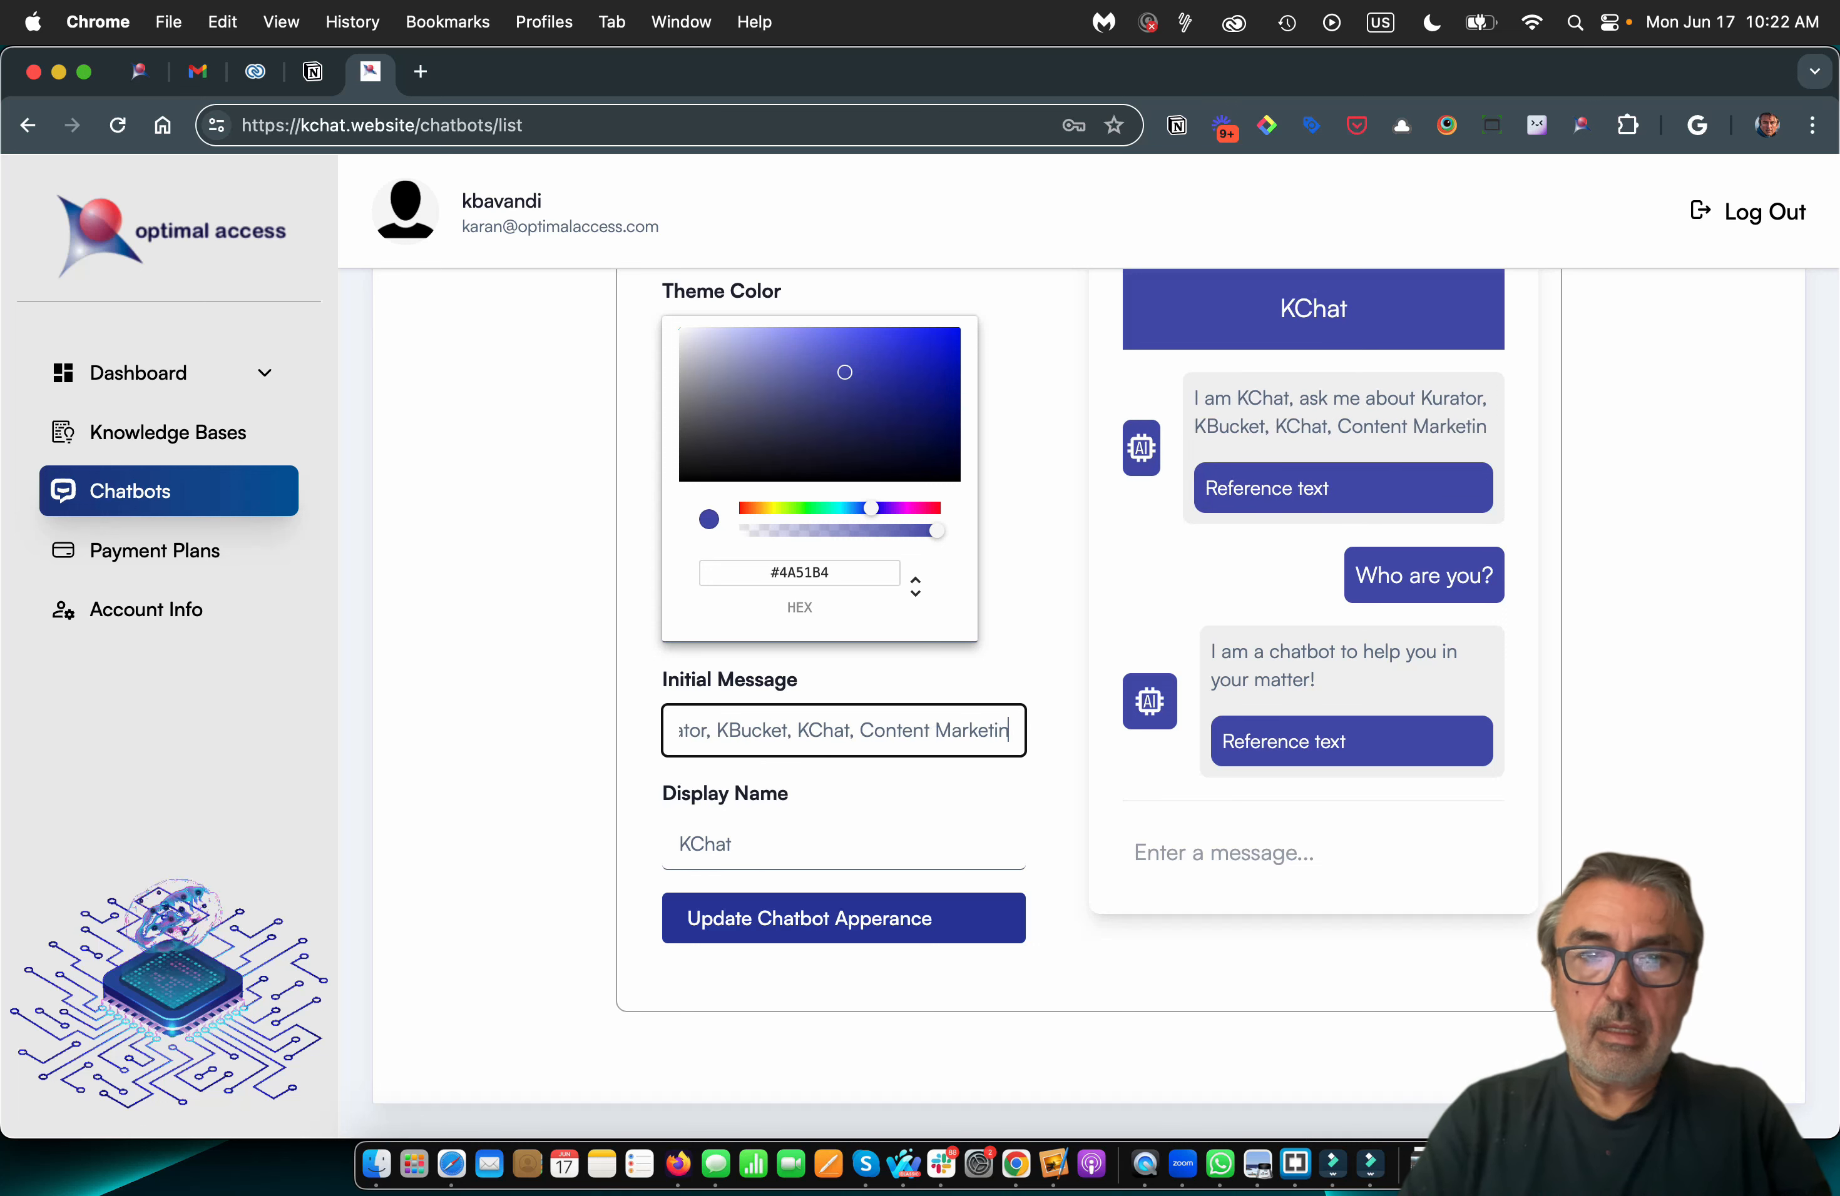
type("g and ")
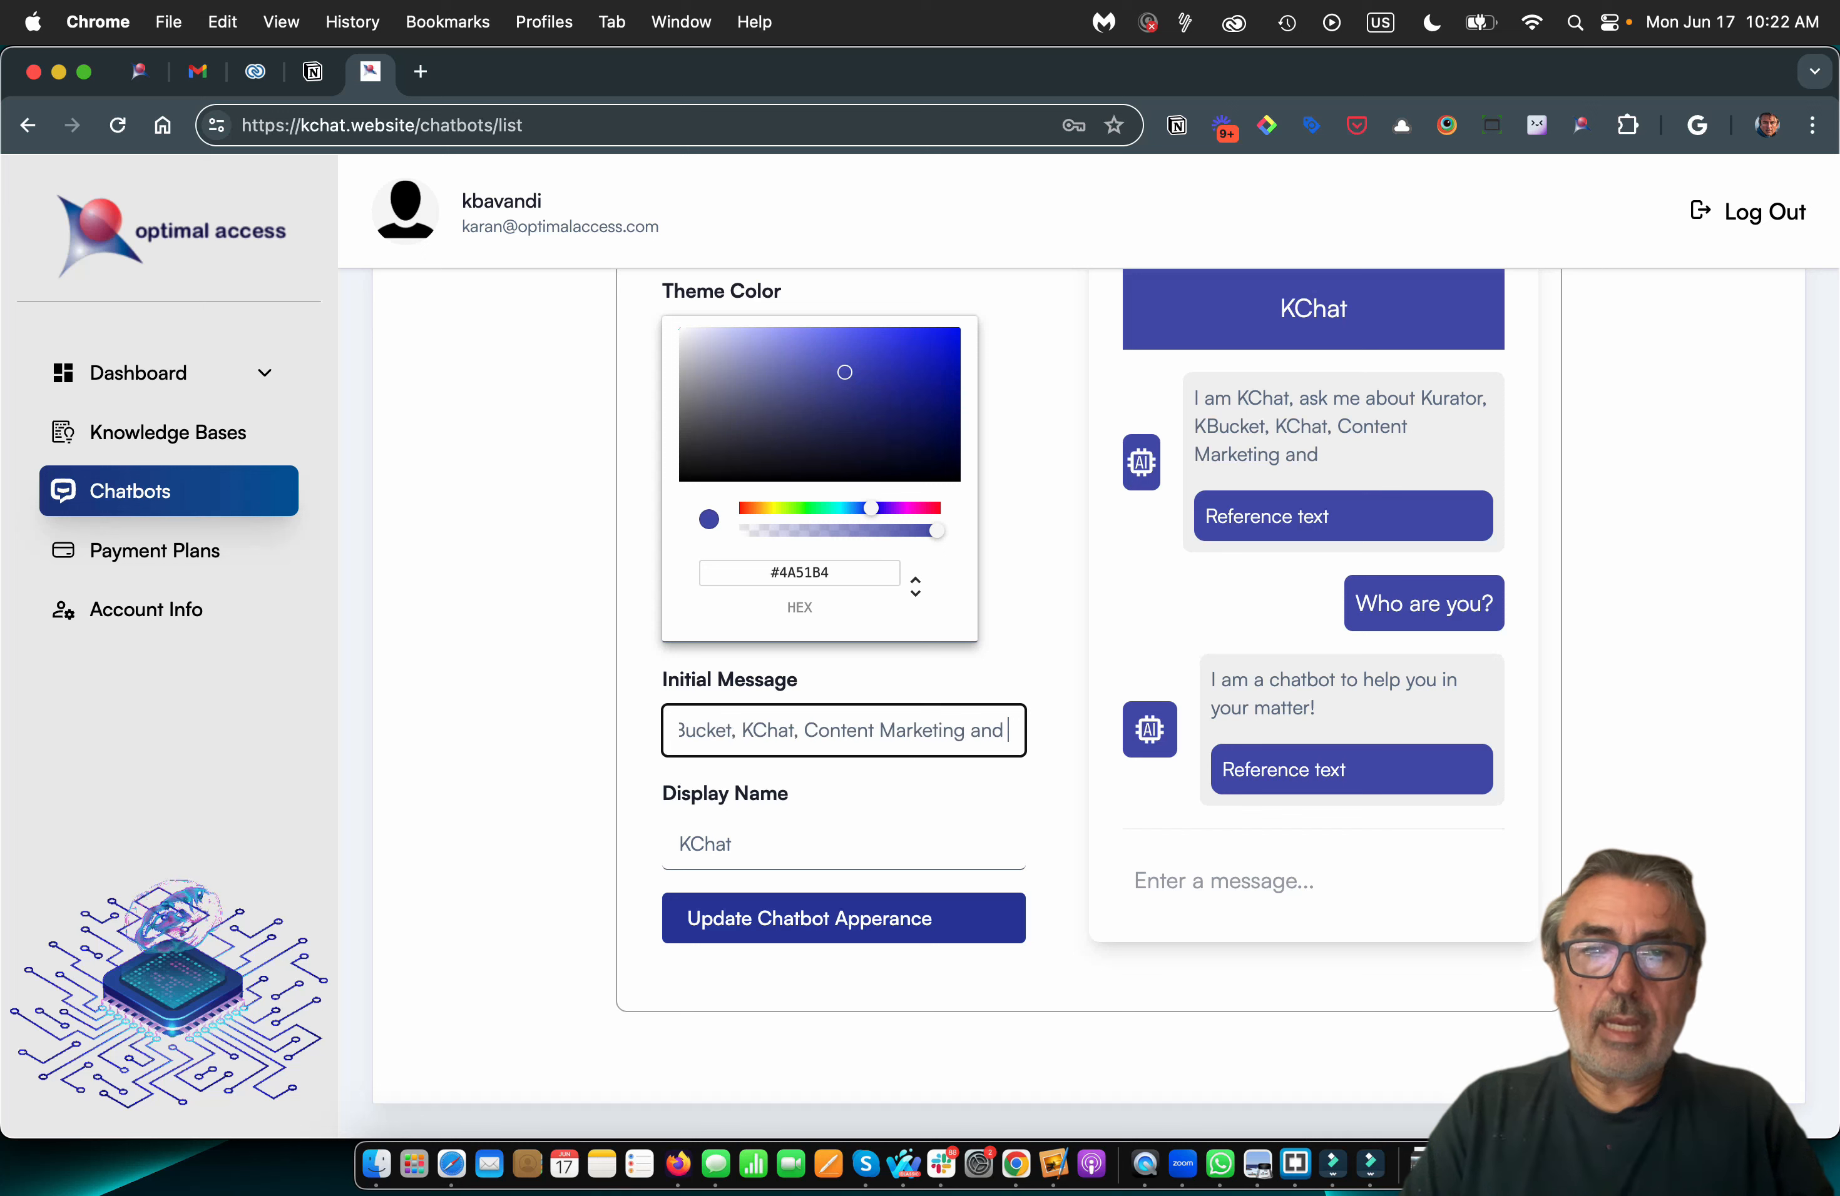
type("artificial intelligence.")
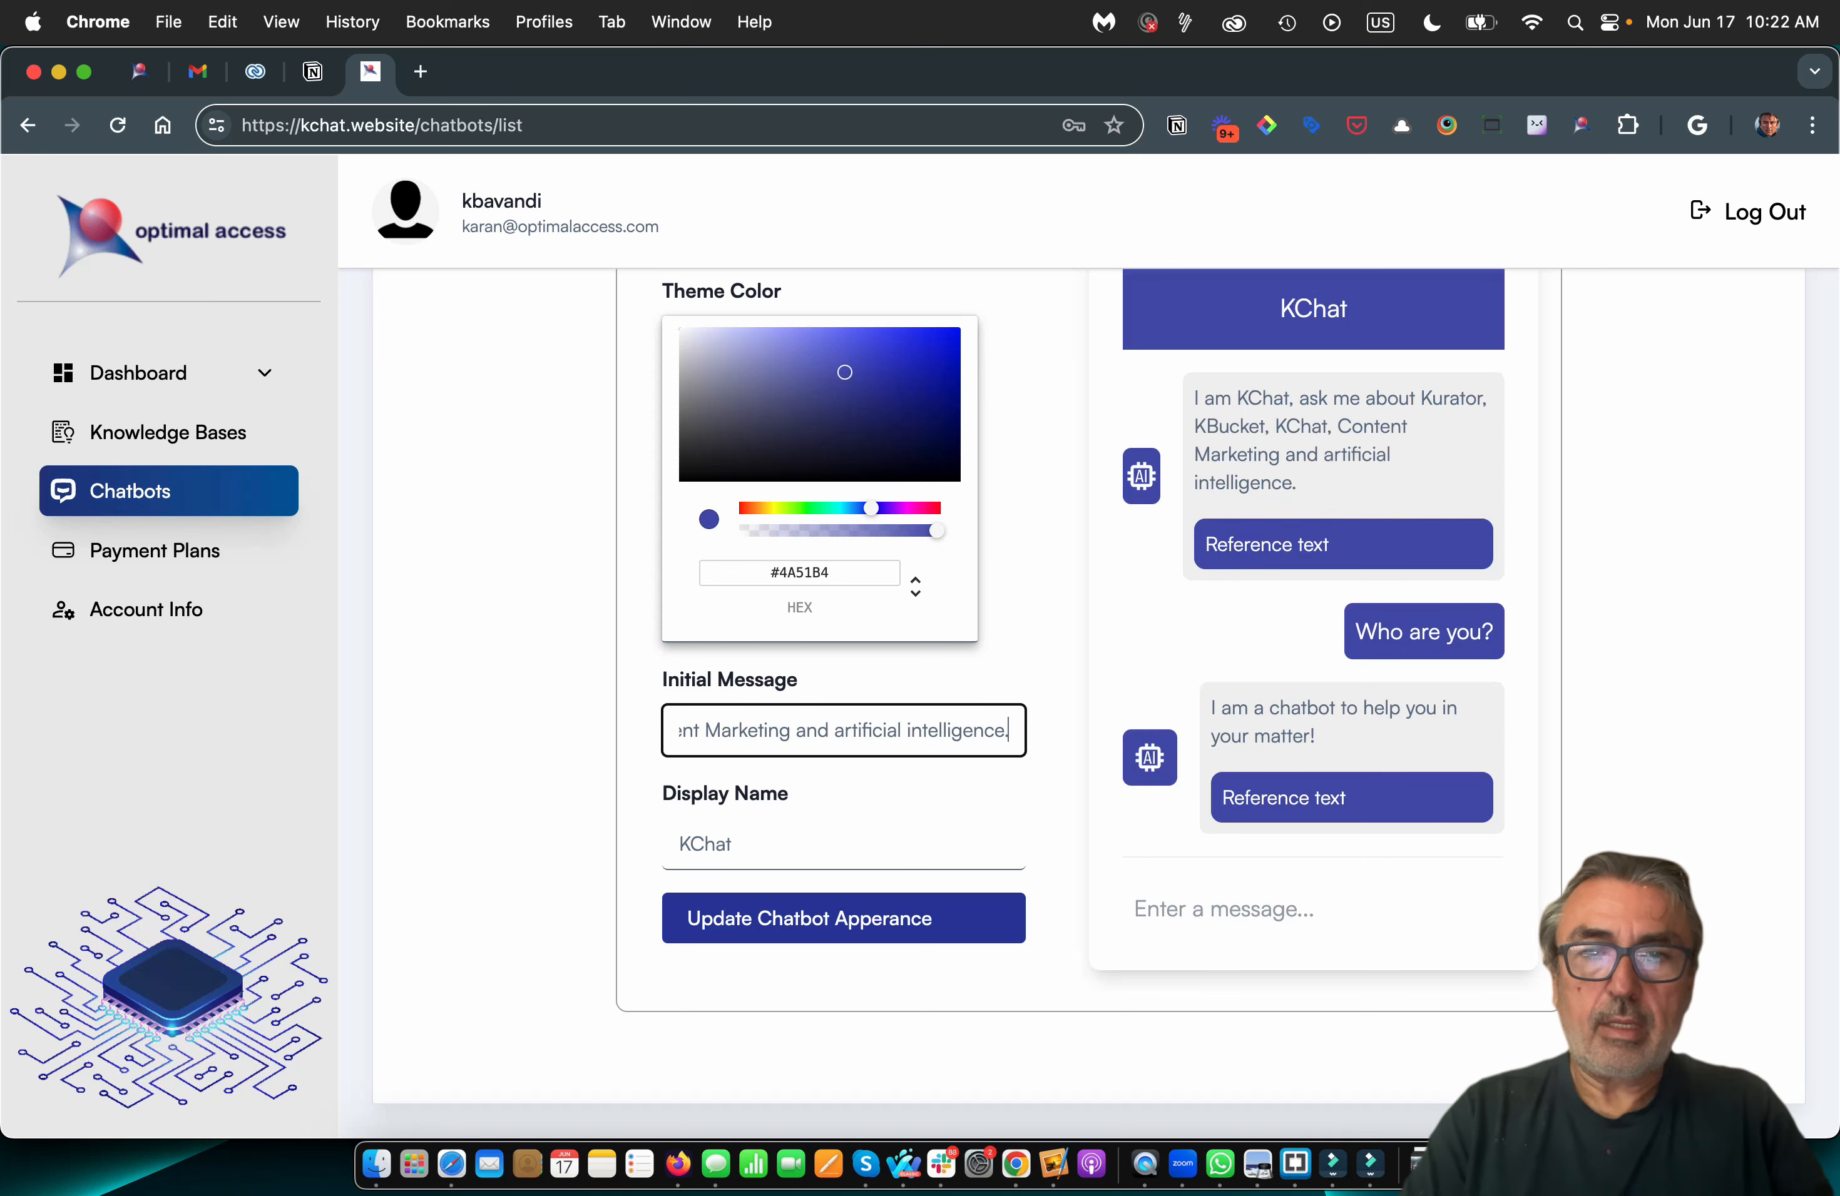
Append "I also have some tool suggestions." to the initial message, and save and close the chatbot appearance settings
type(" I also has")
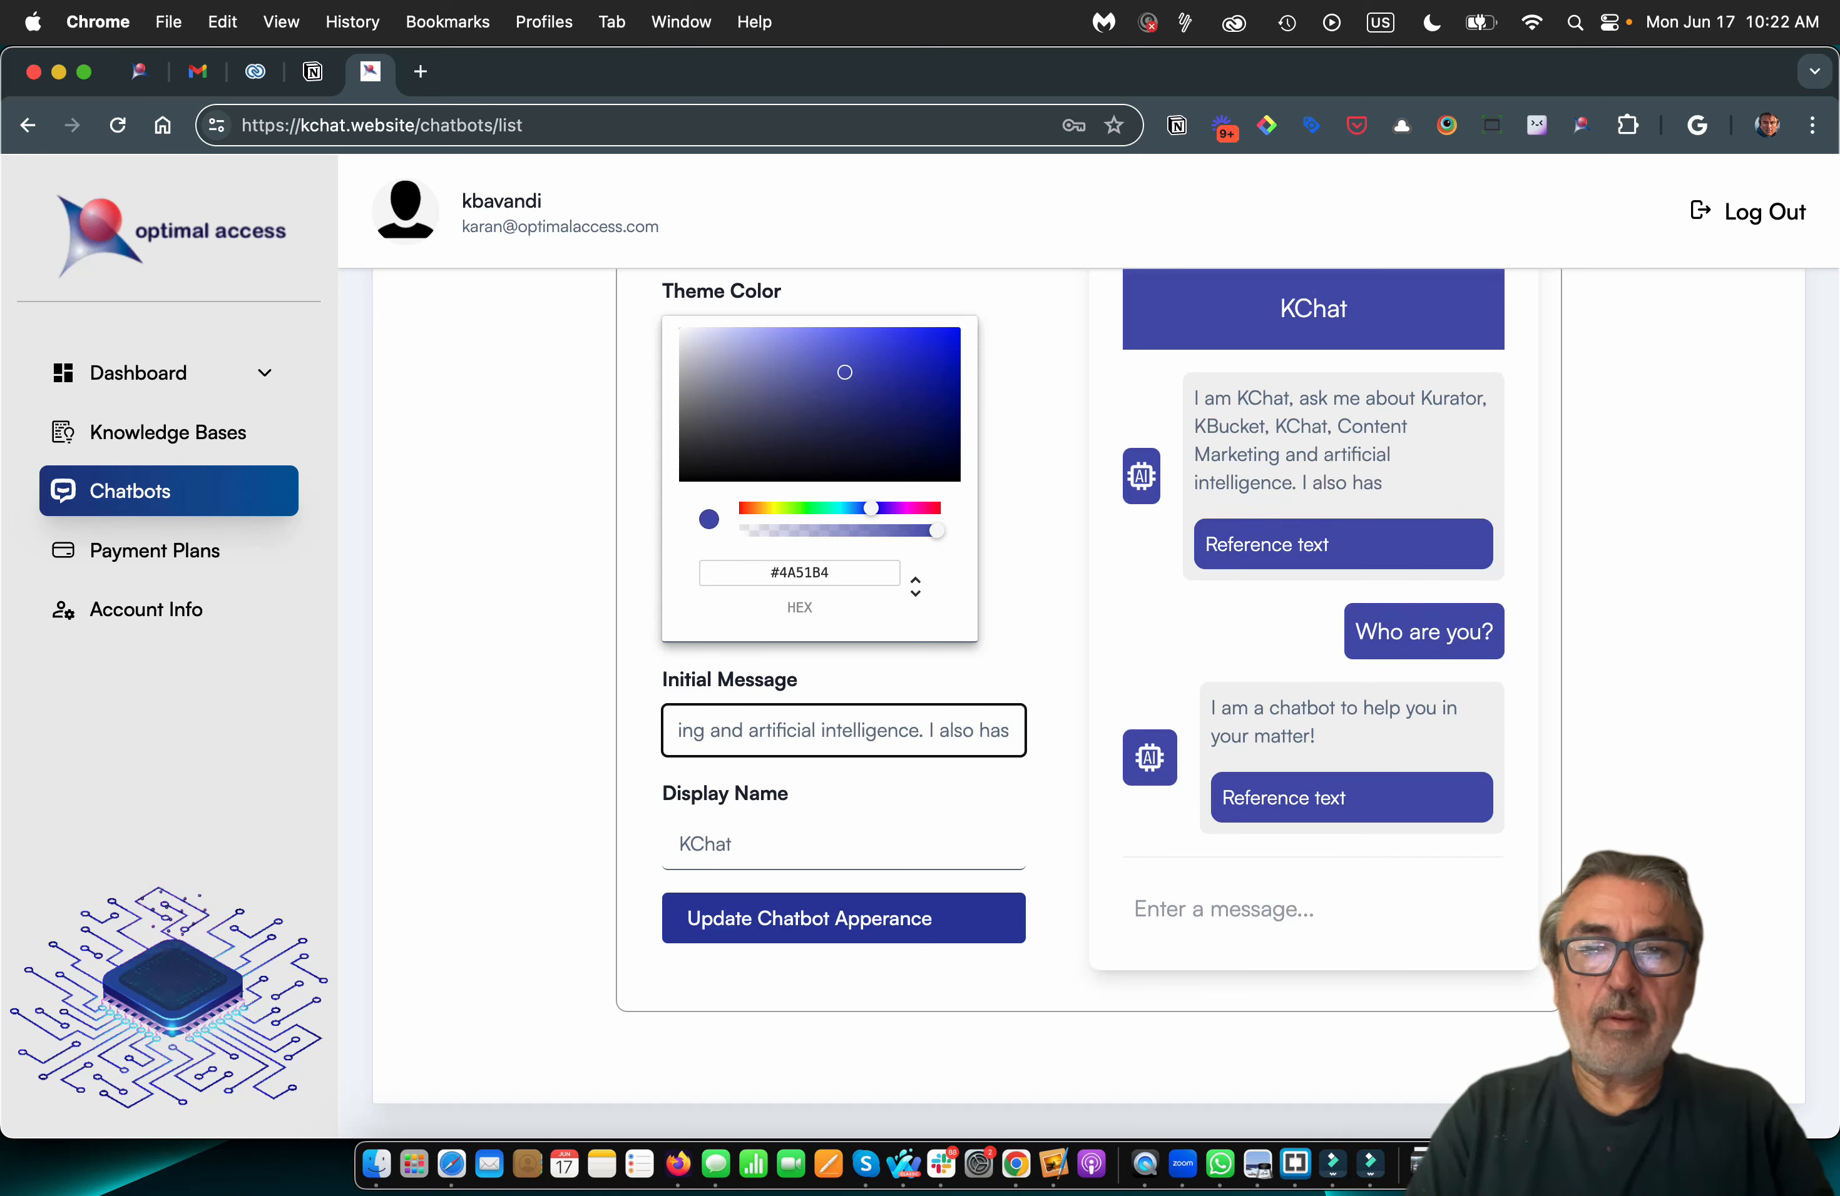
key("BackSpace")
type("ve ")
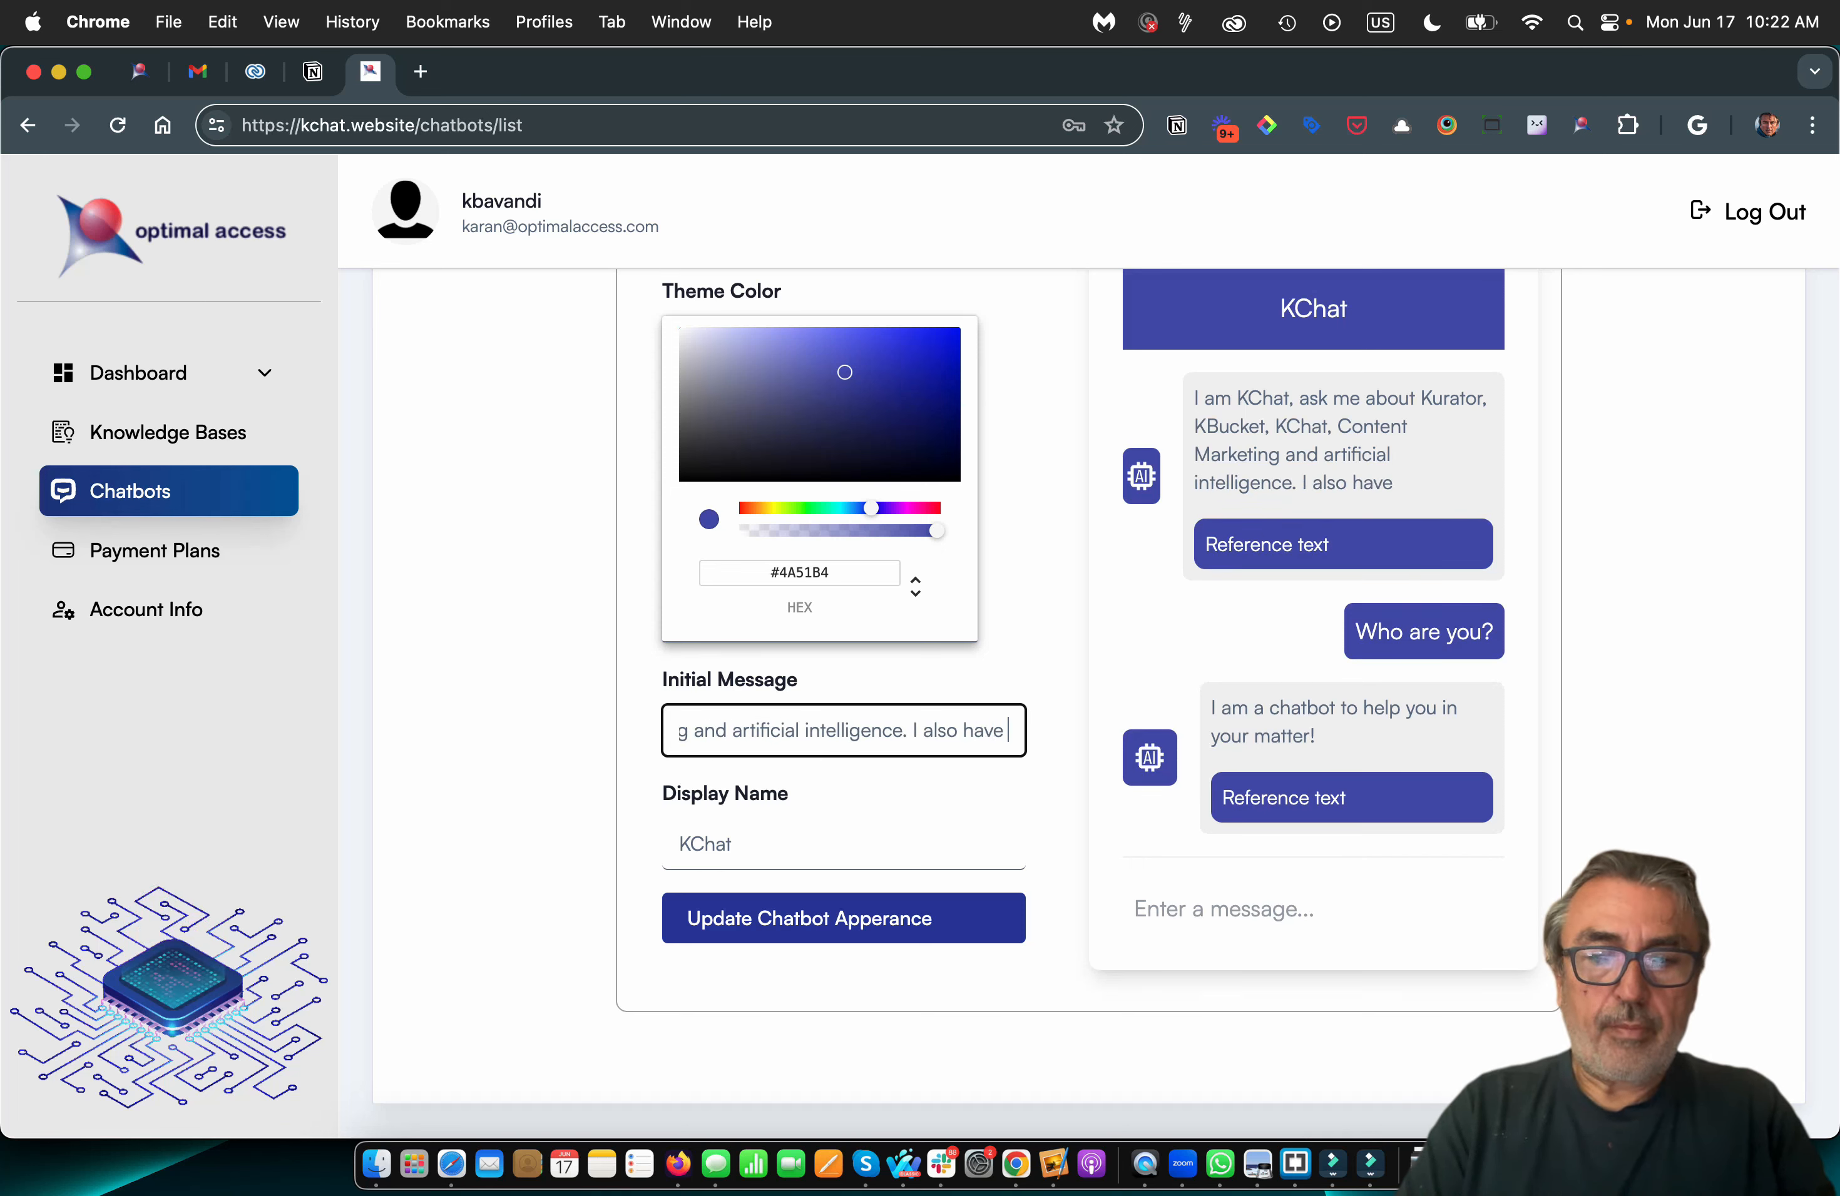
type("some tool")
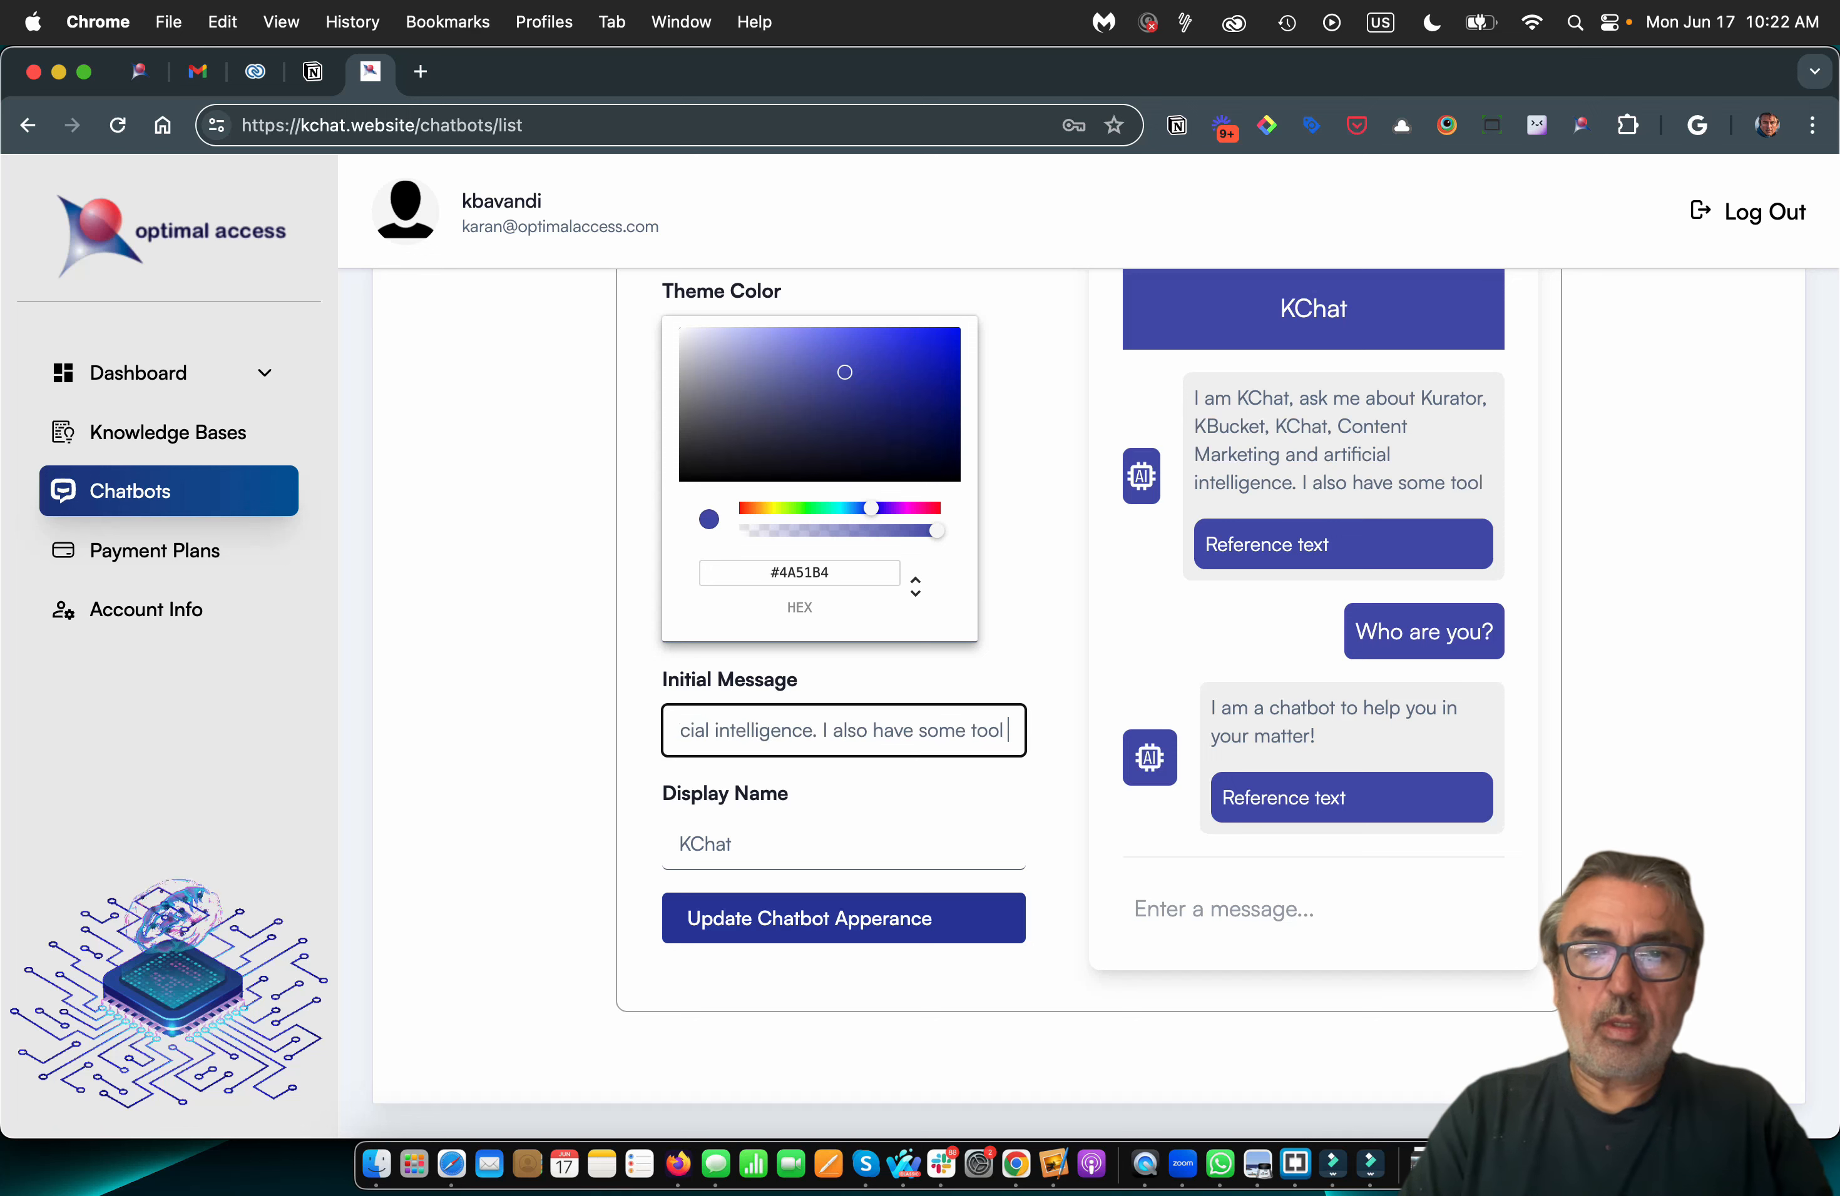
type(" suggestio")
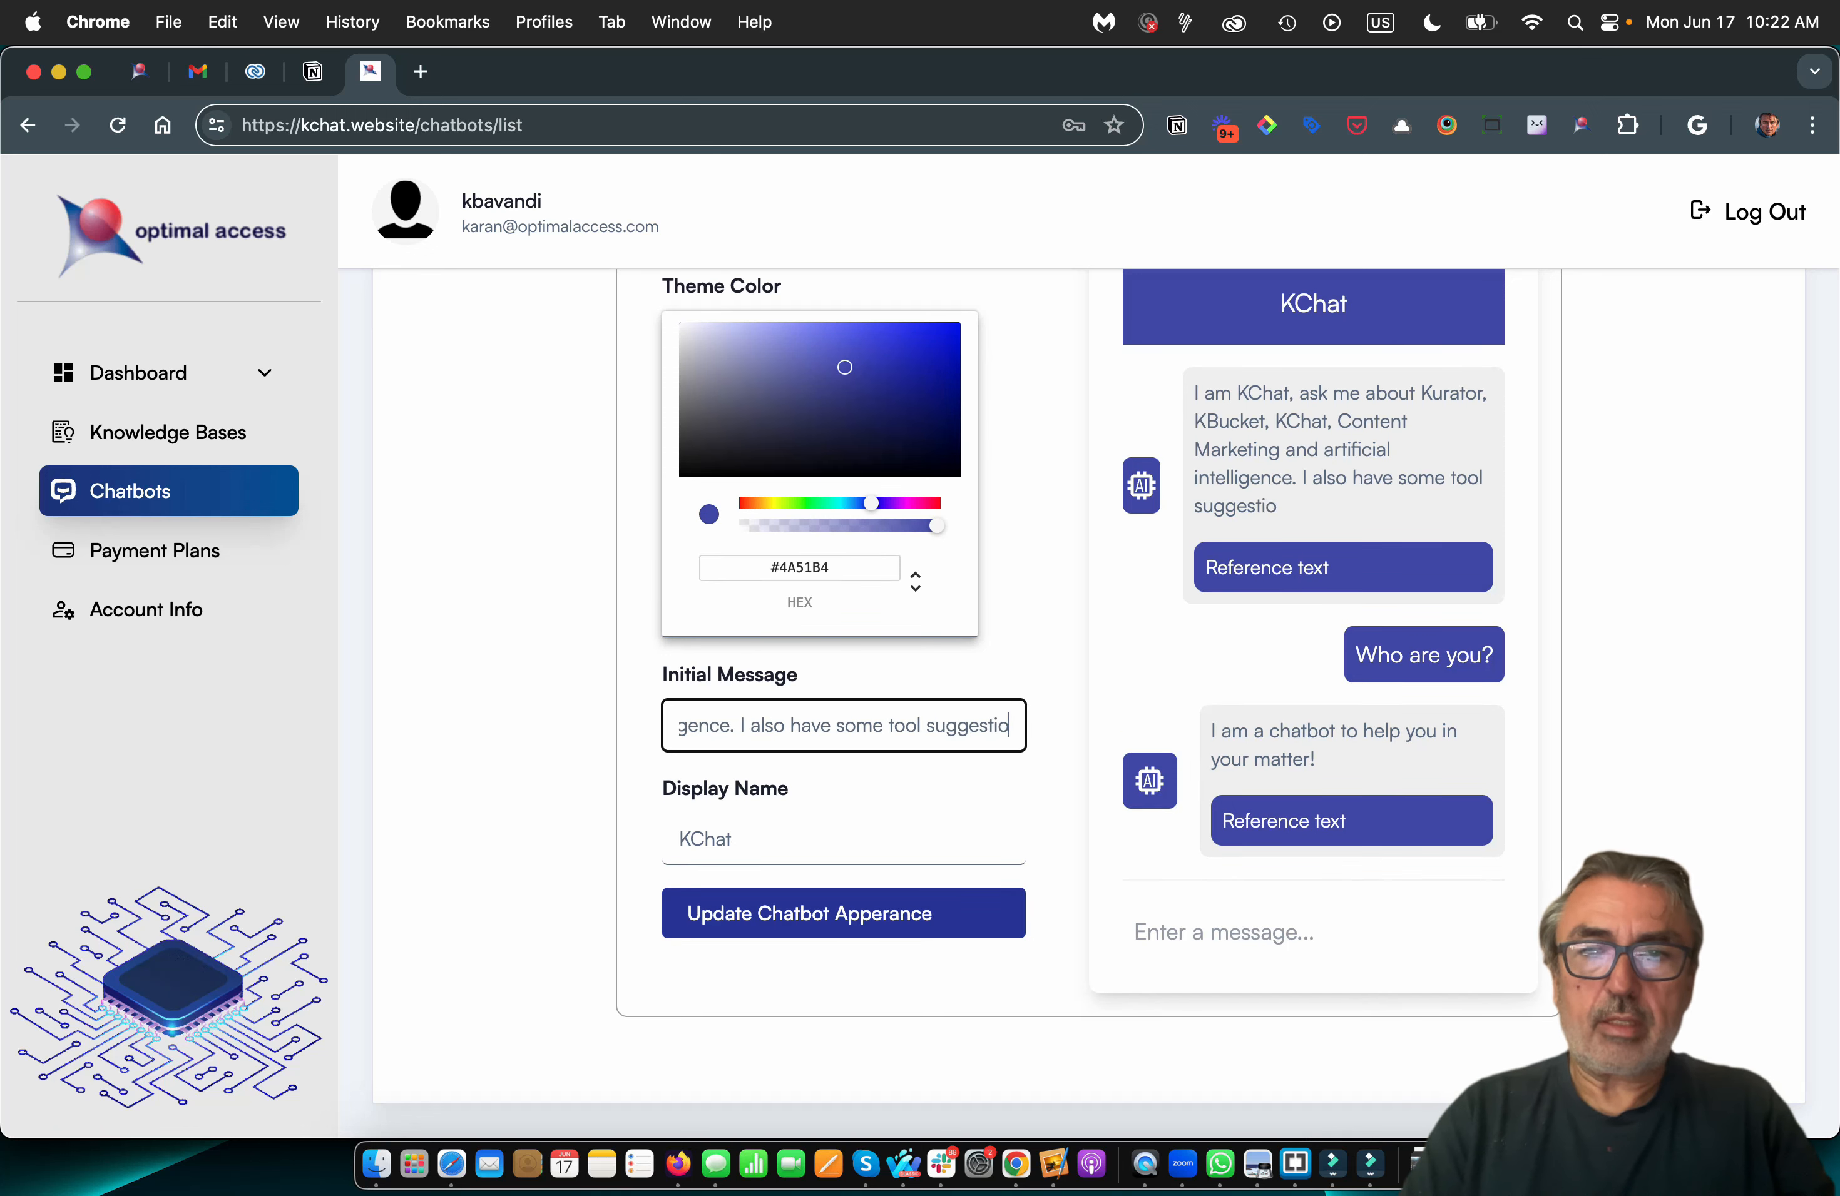
type("ns.")
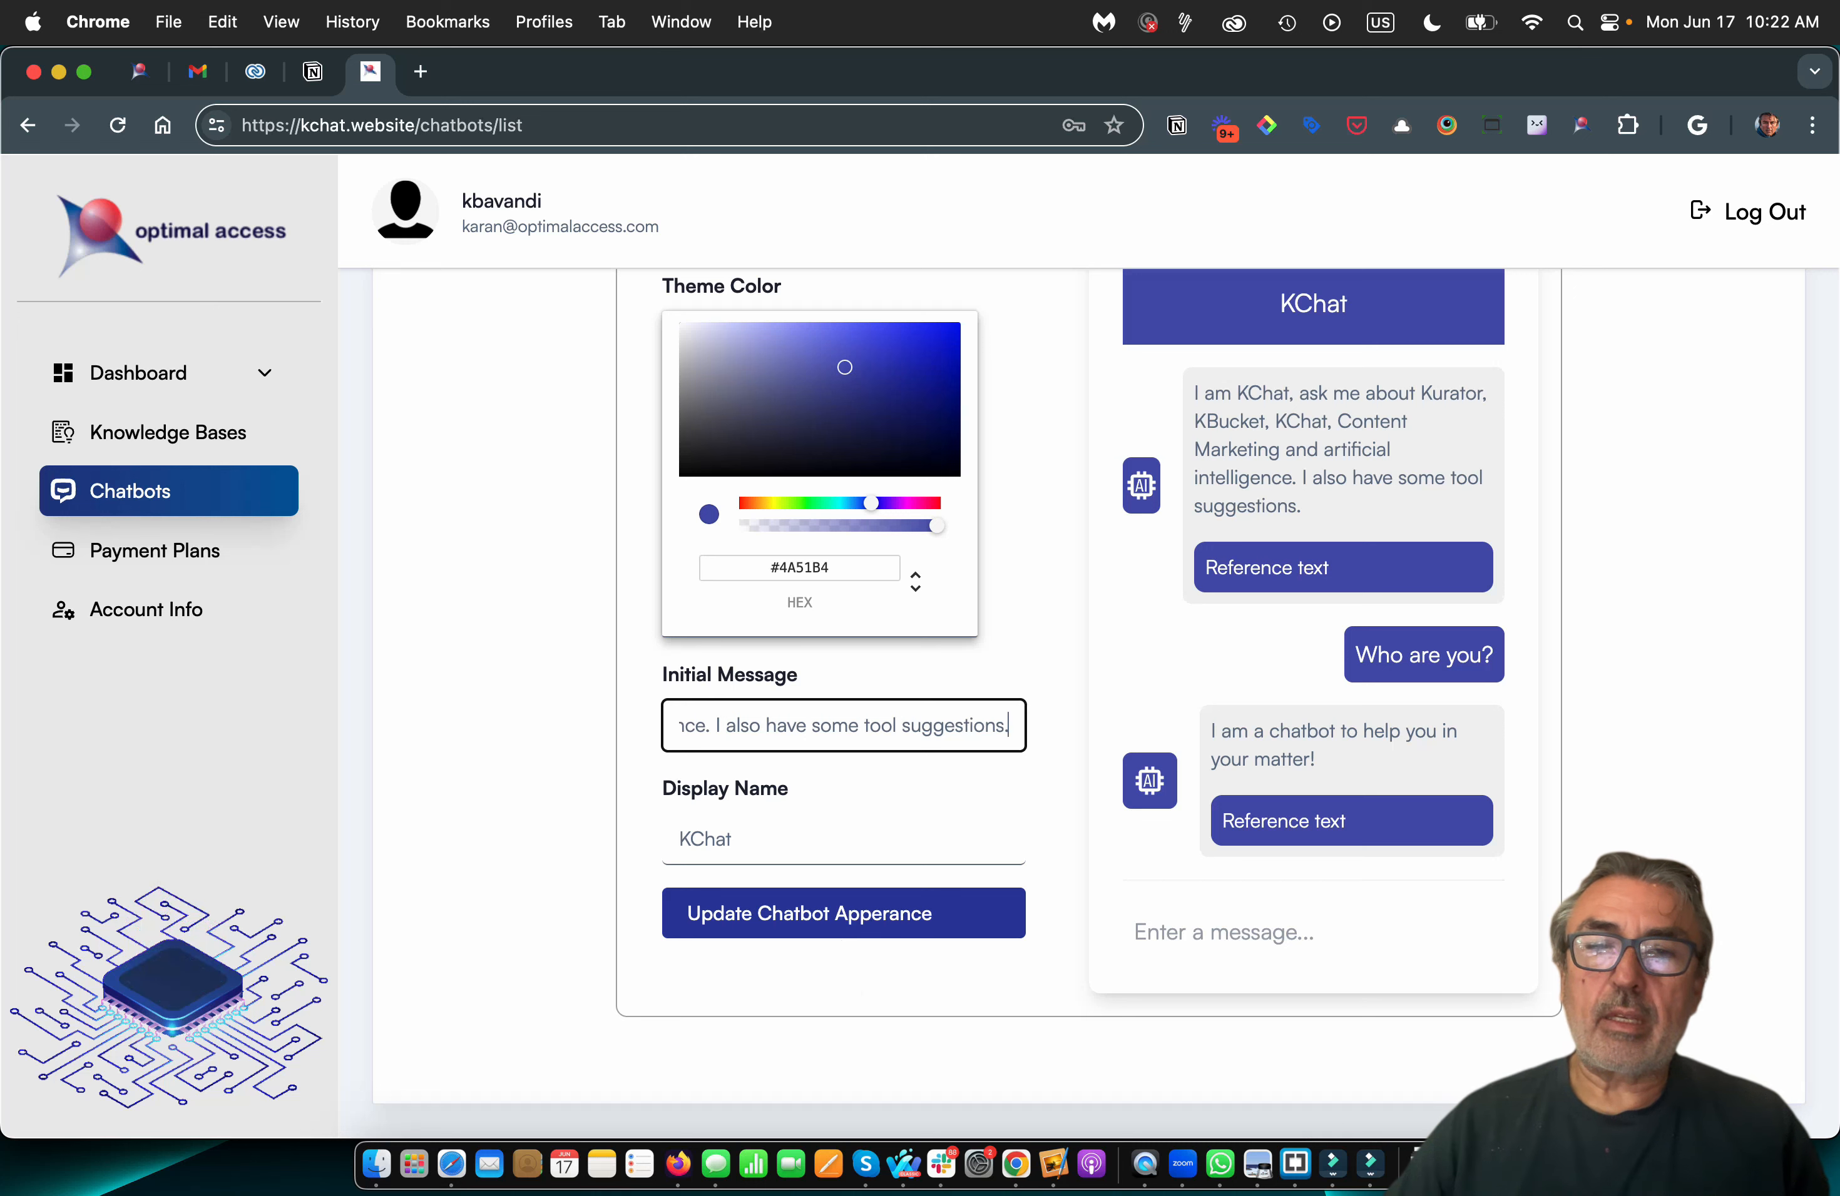
left_click(808, 913)
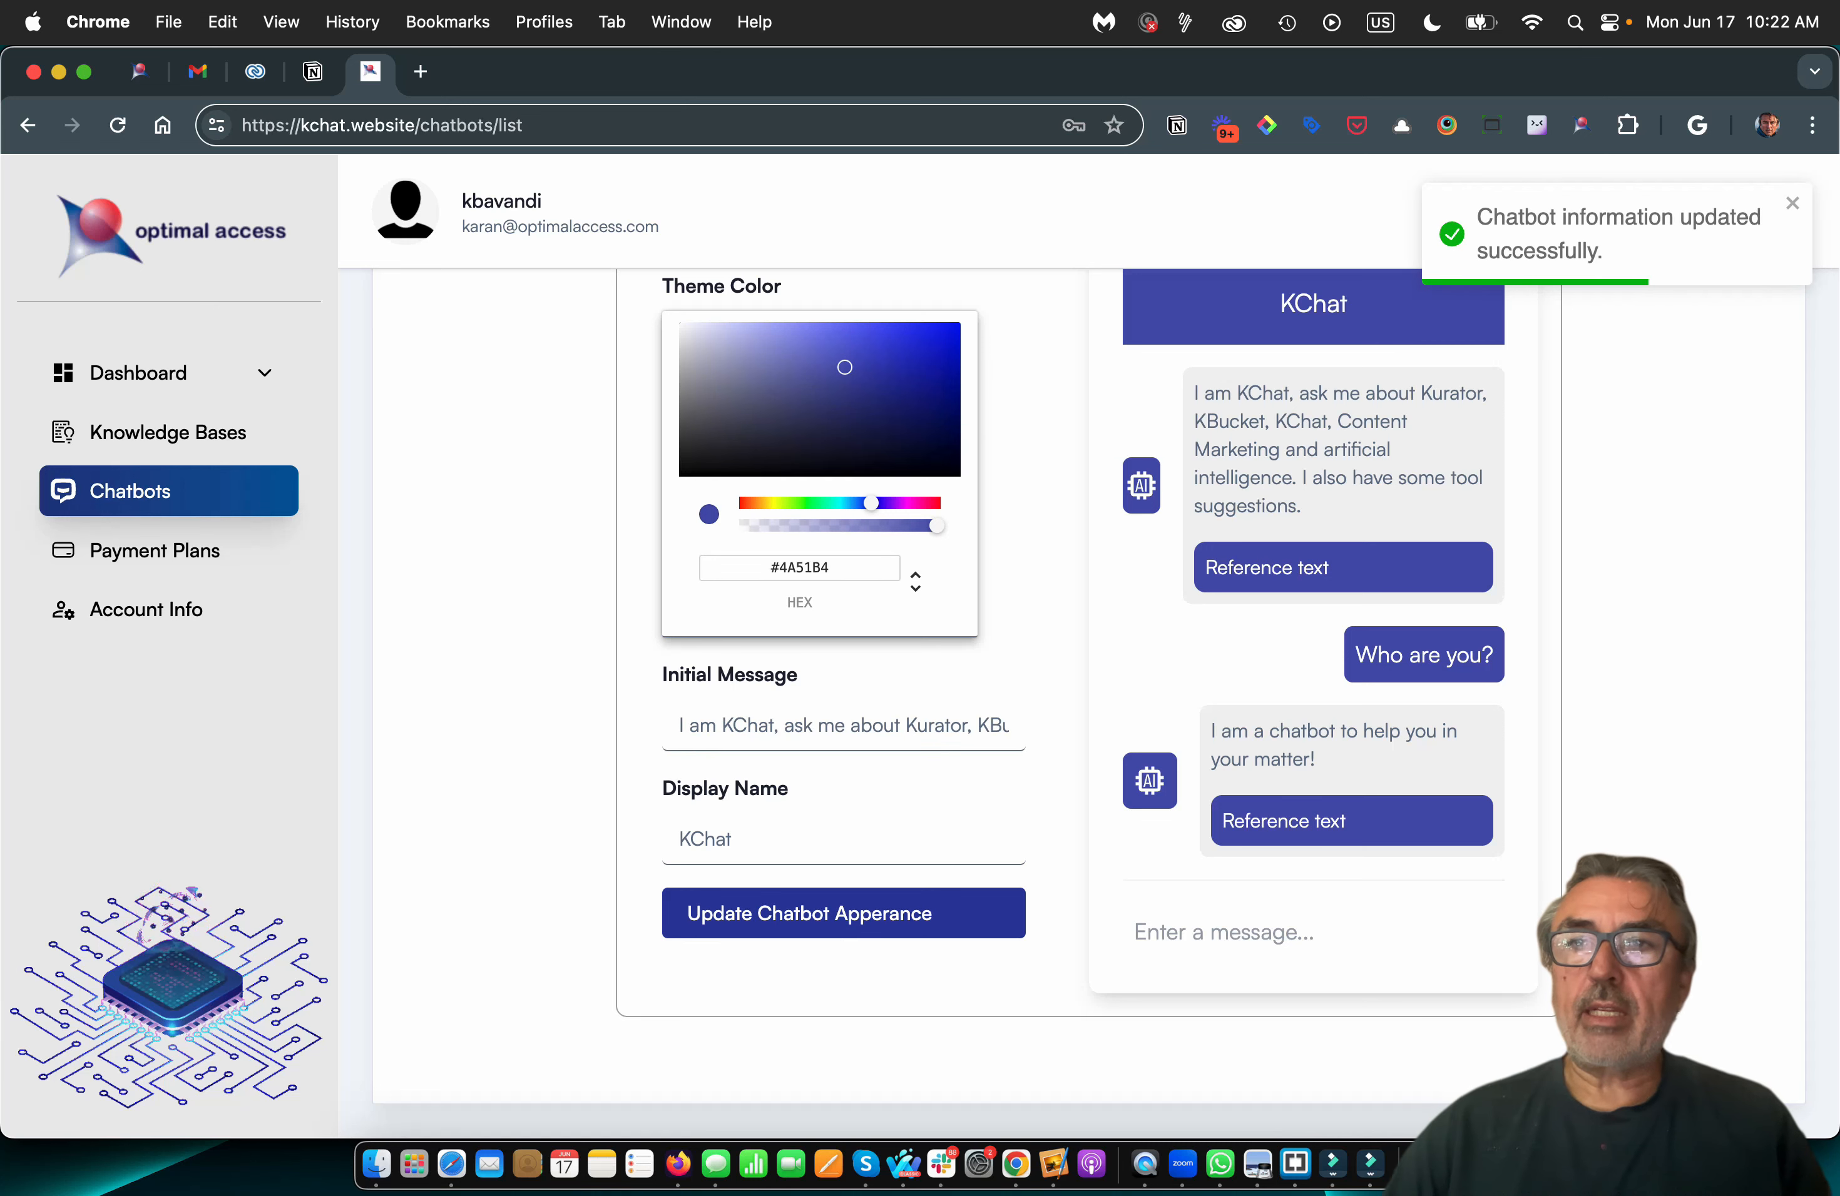
scroll(1088, 699, "up", 1)
scroll(1088, 699, "up", 3)
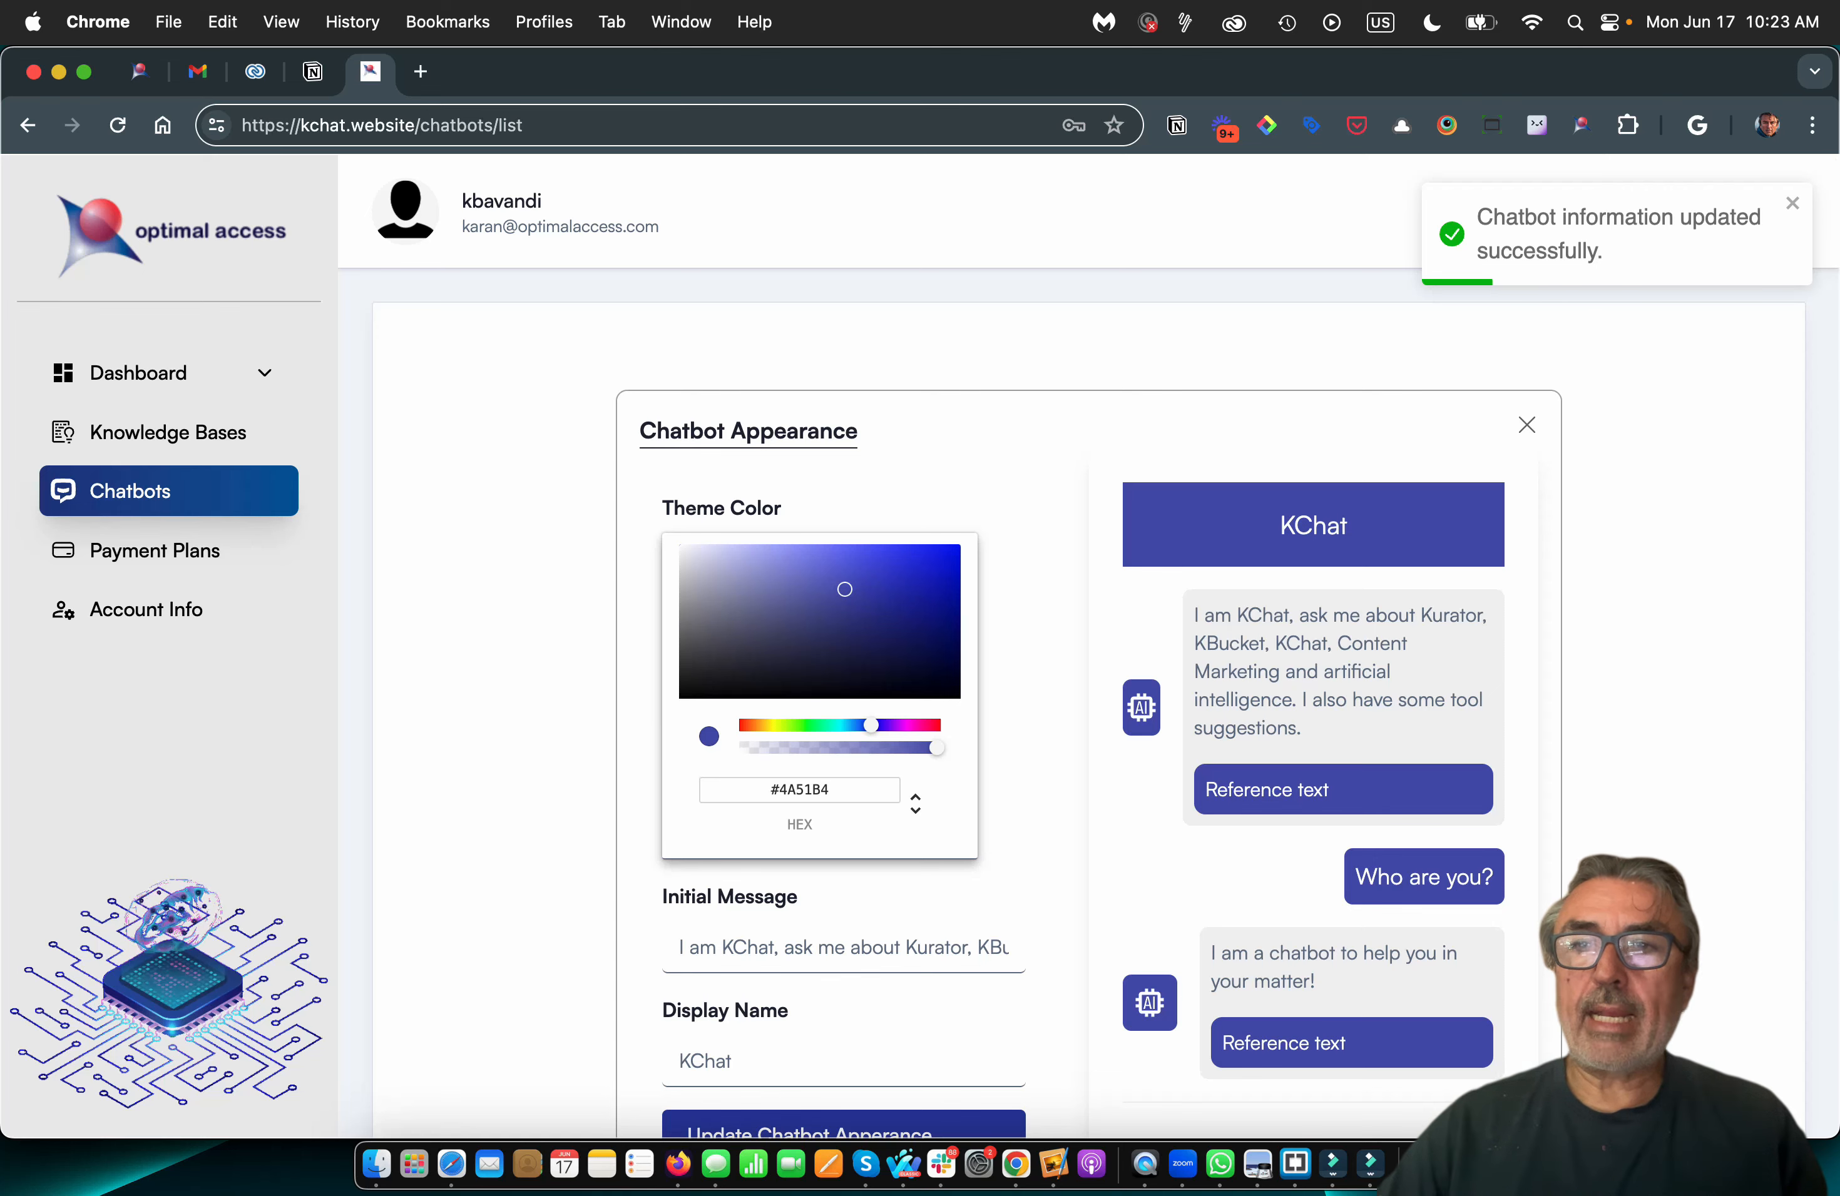
left_click(1527, 424)
Launch a test of the KChat chatbot and ask it "How do I get started with Kurator?"
scroll(1087, 699, "down", 3)
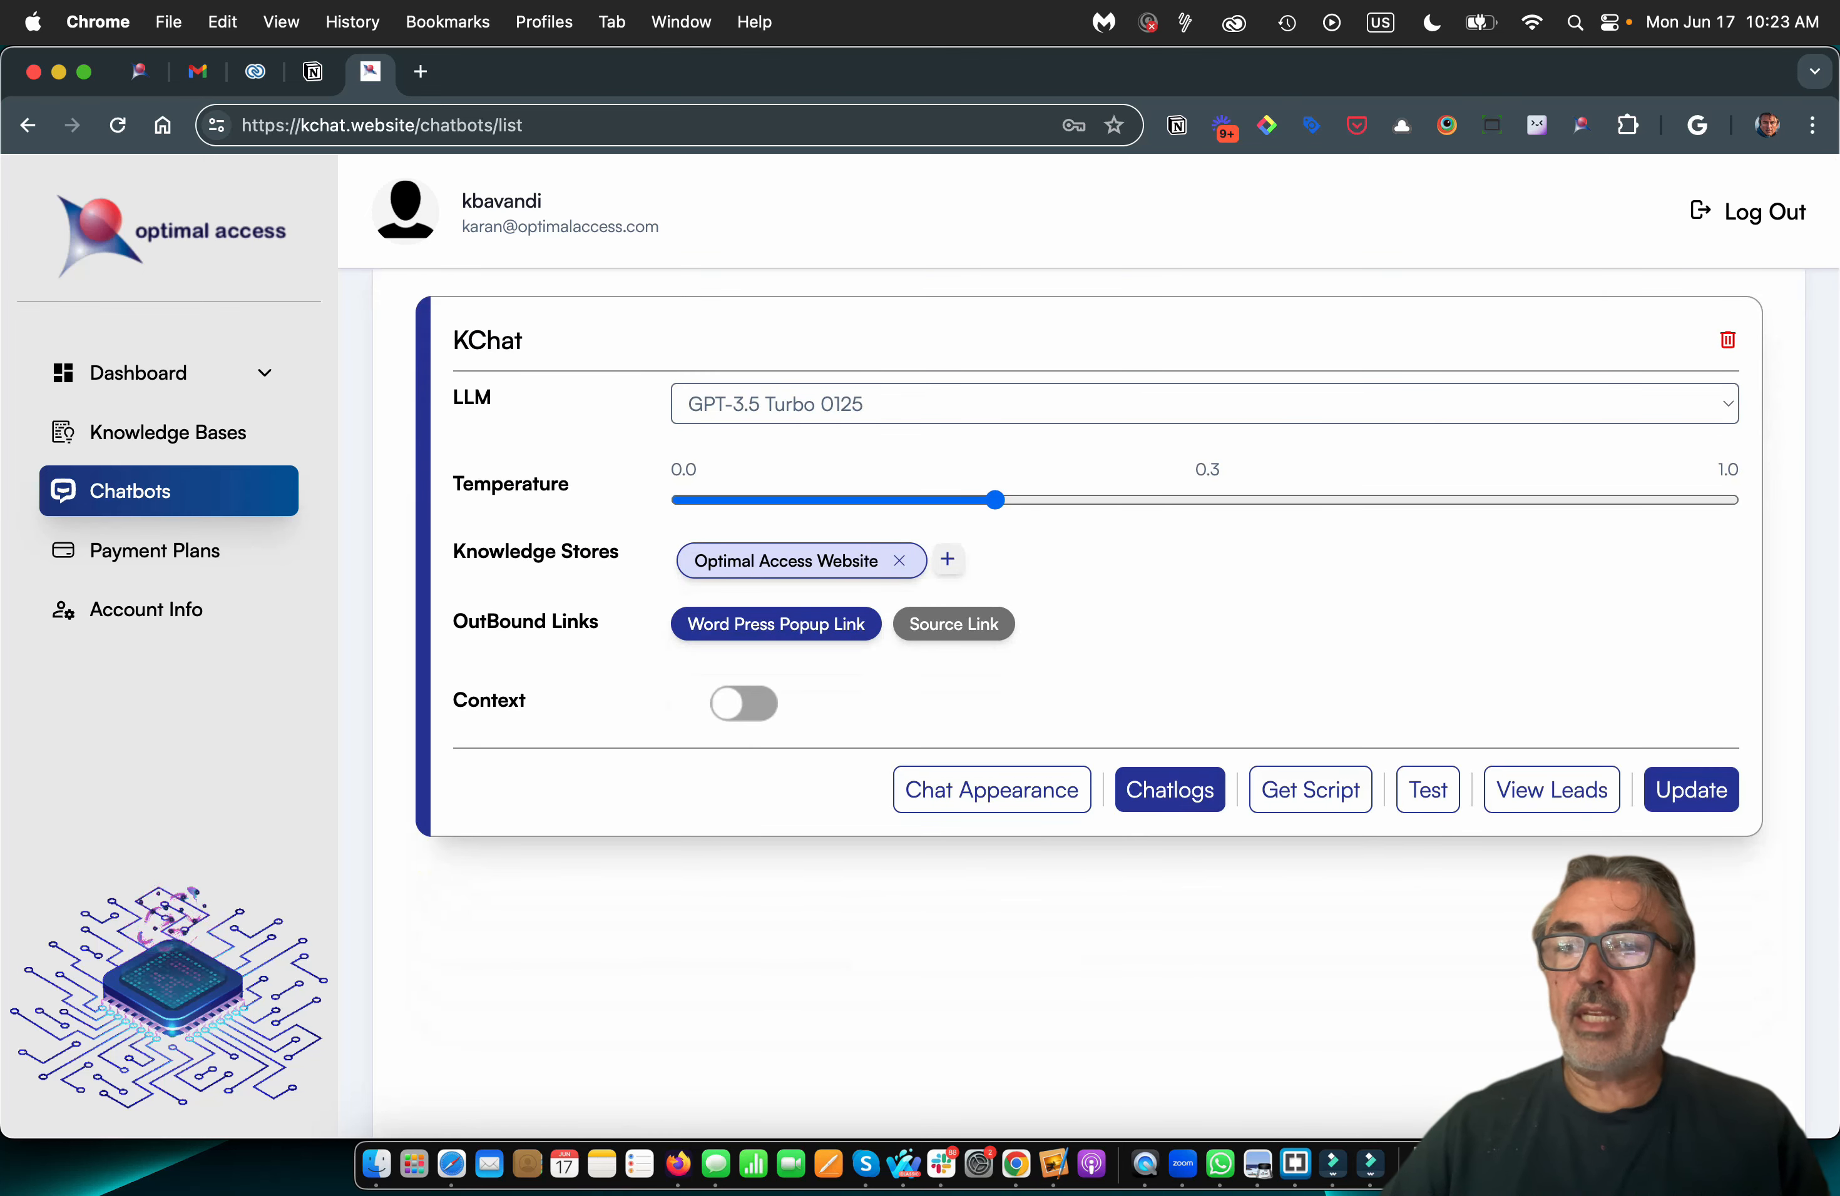
left_click(1418, 791)
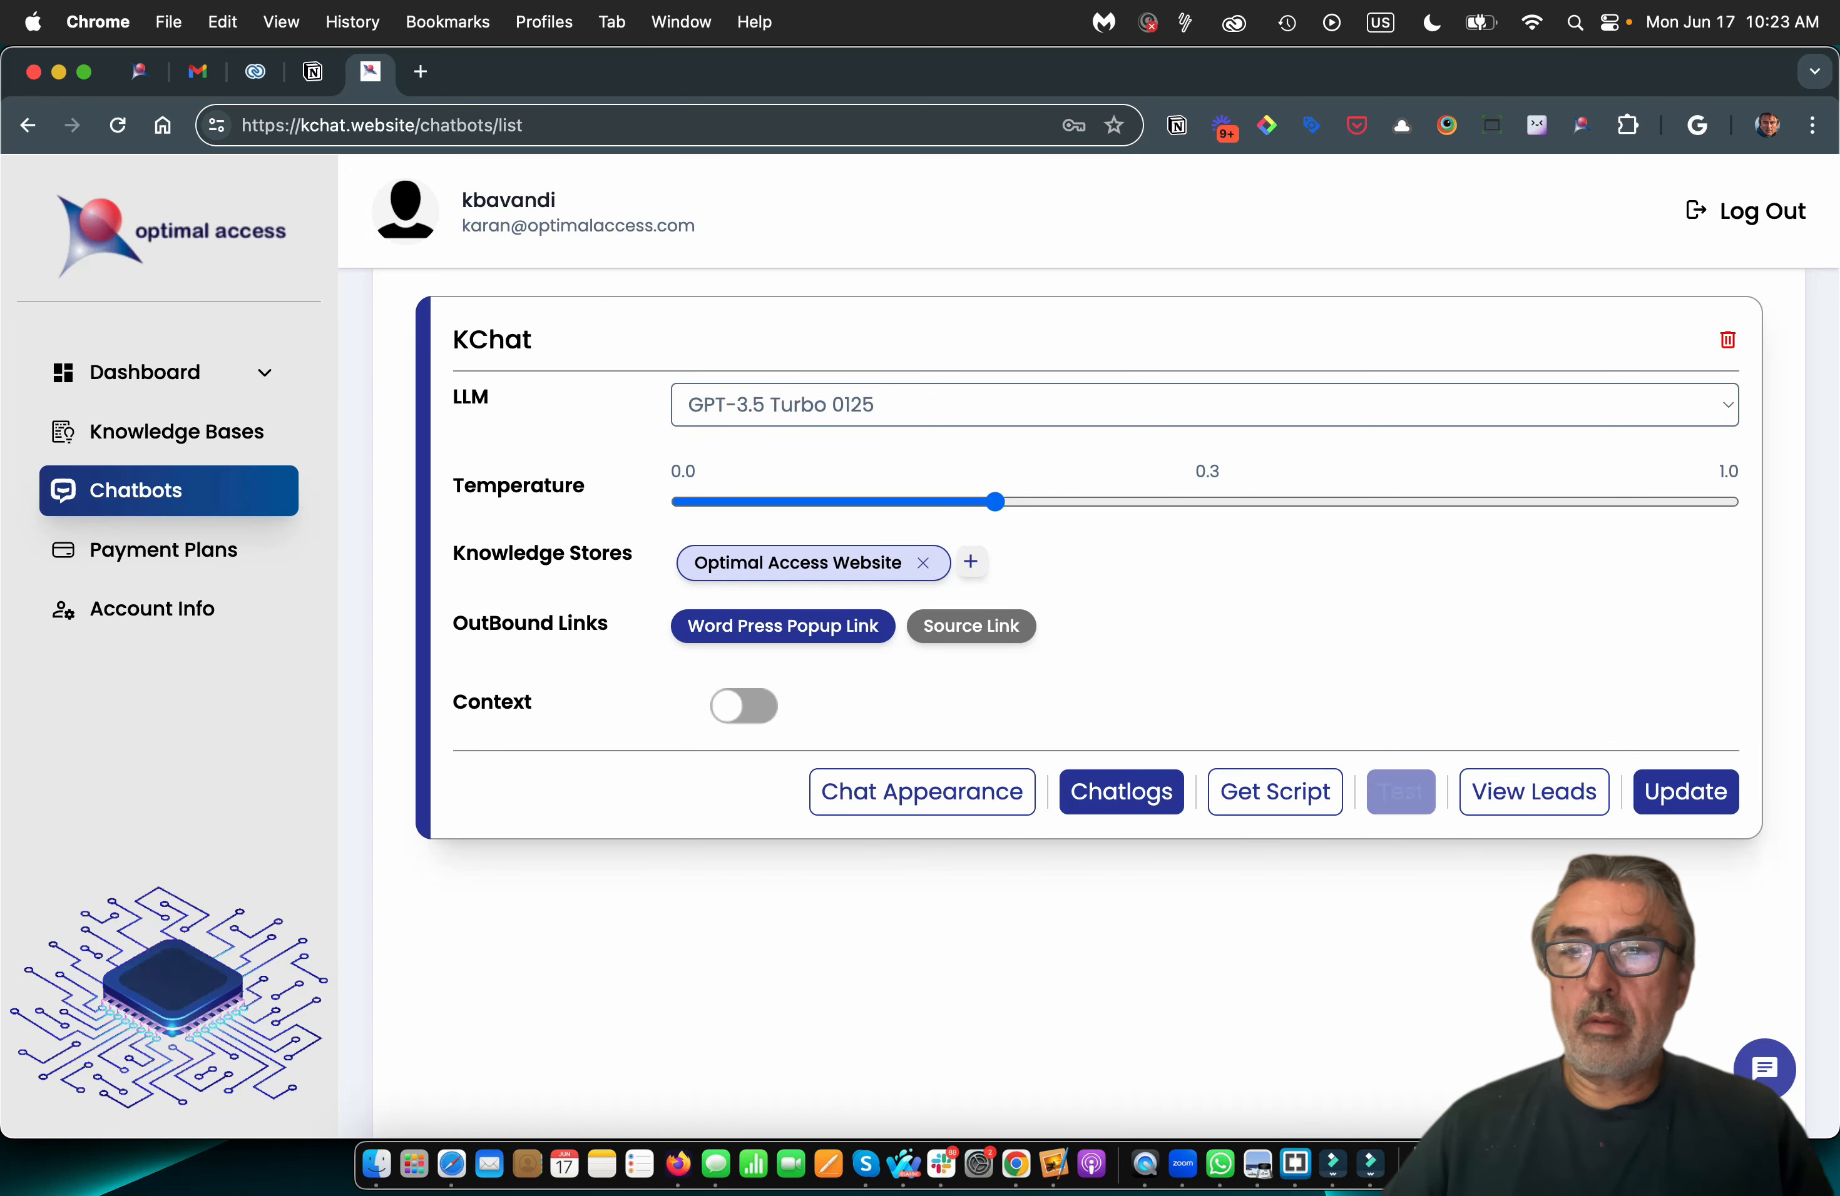
scroll(1106, 703, "down", 2)
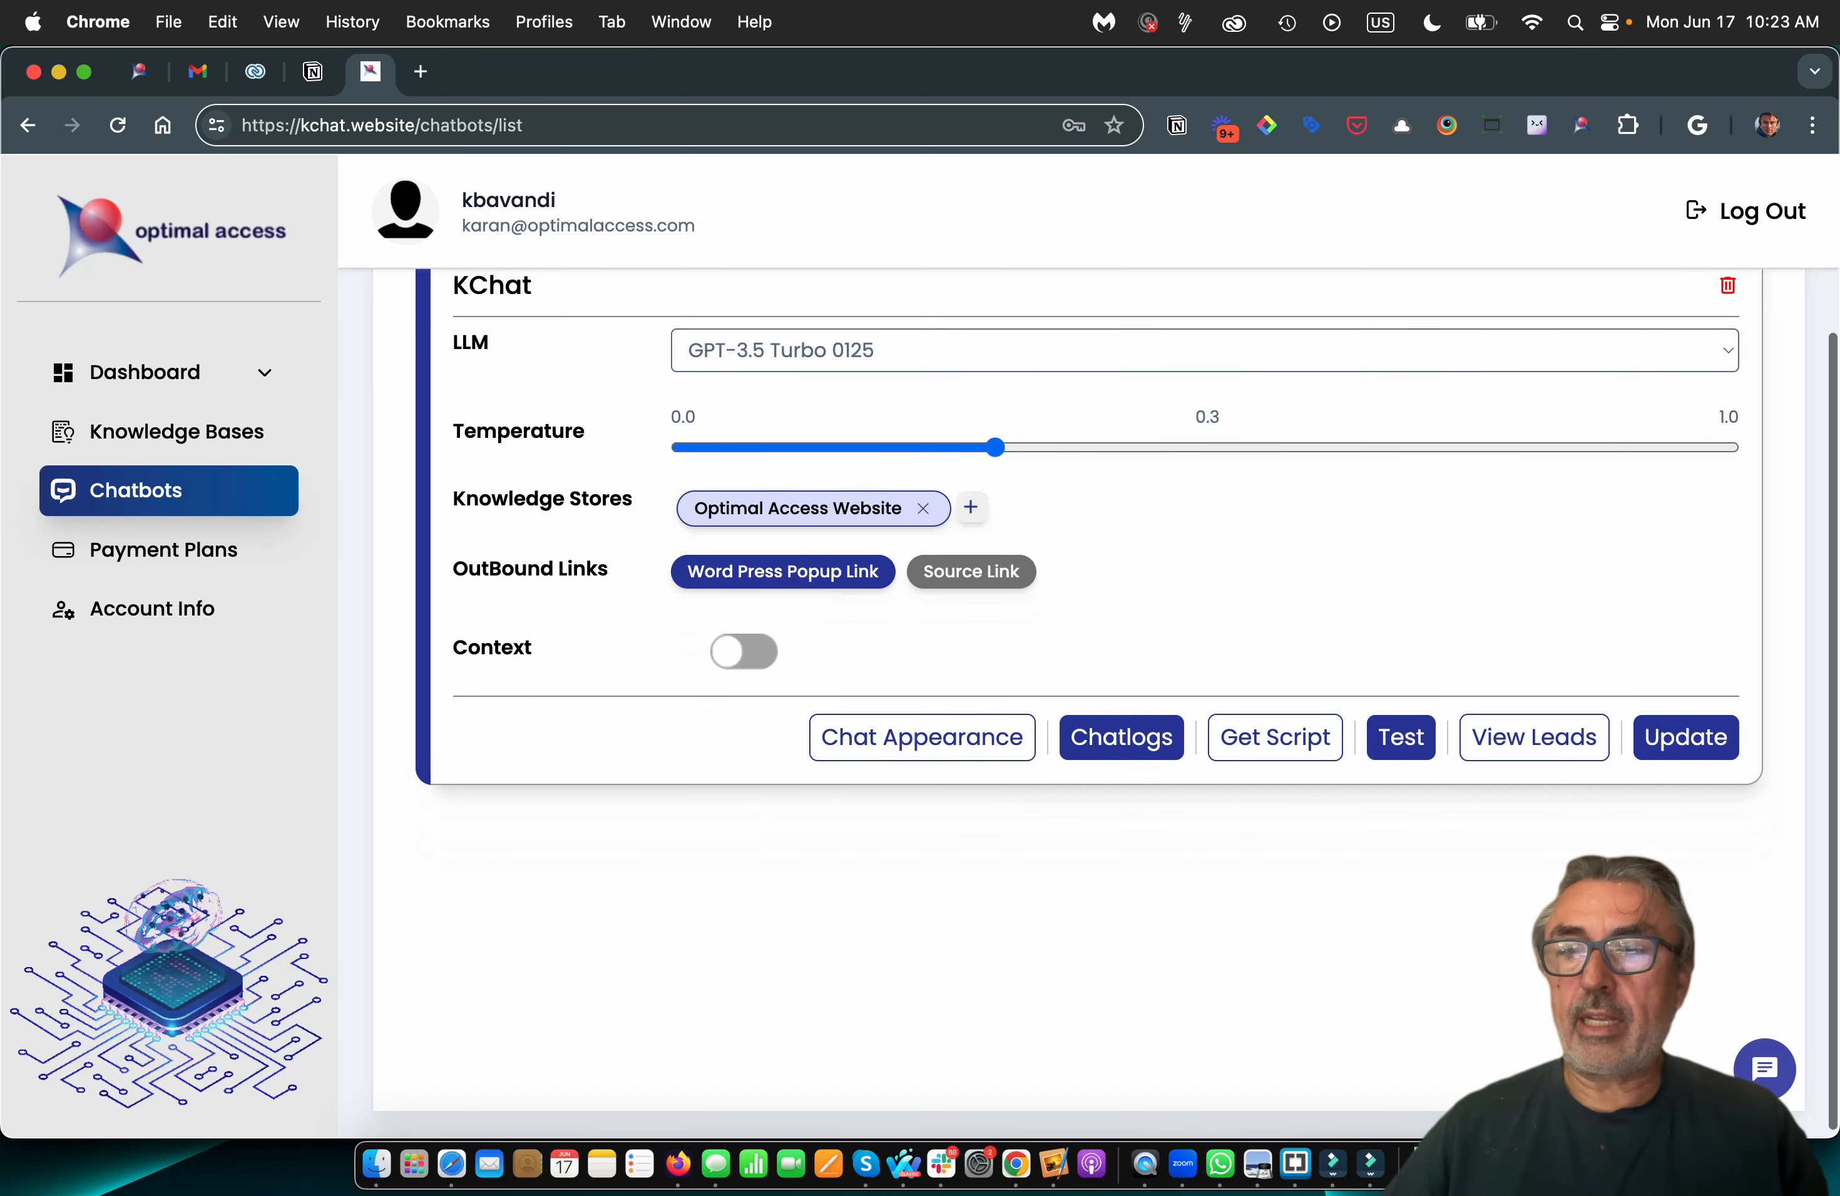
left_click(1765, 1070)
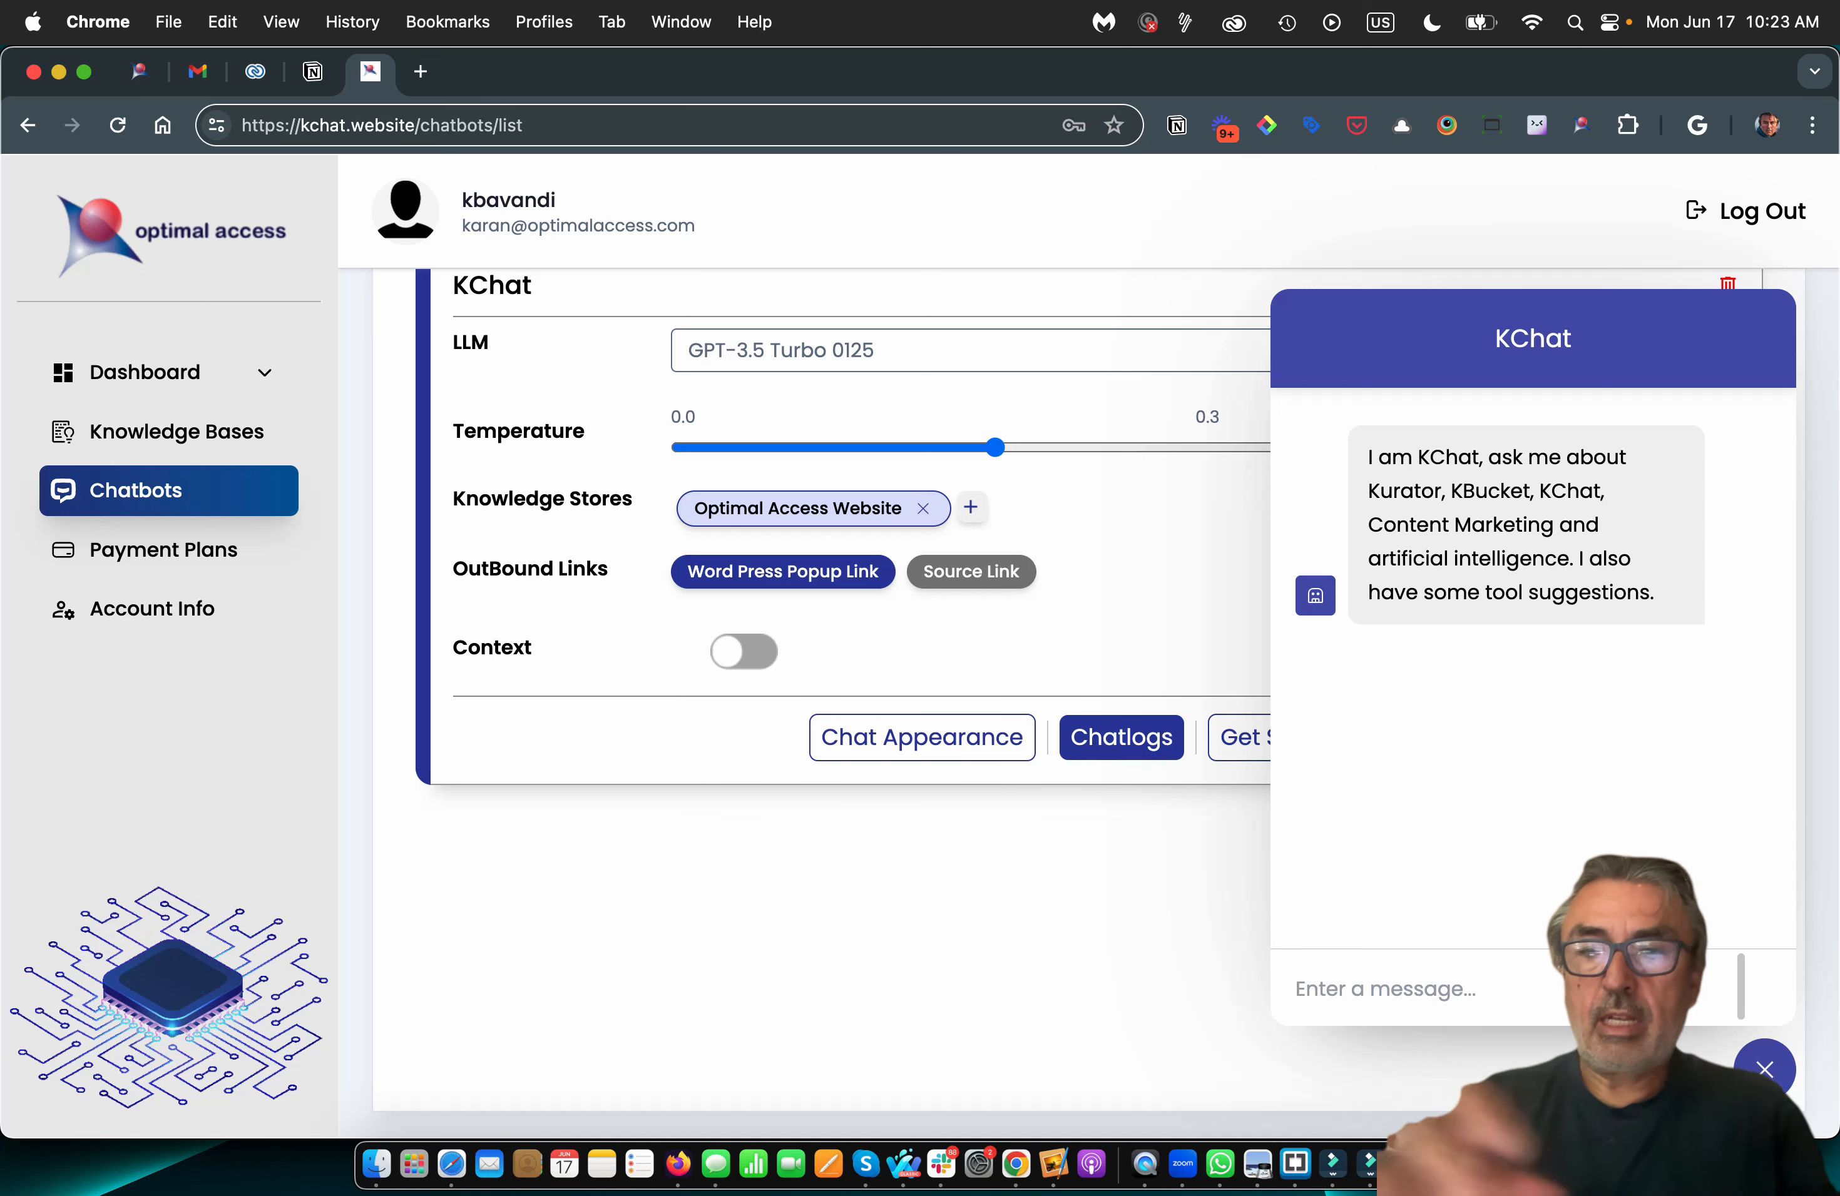
type("How d")
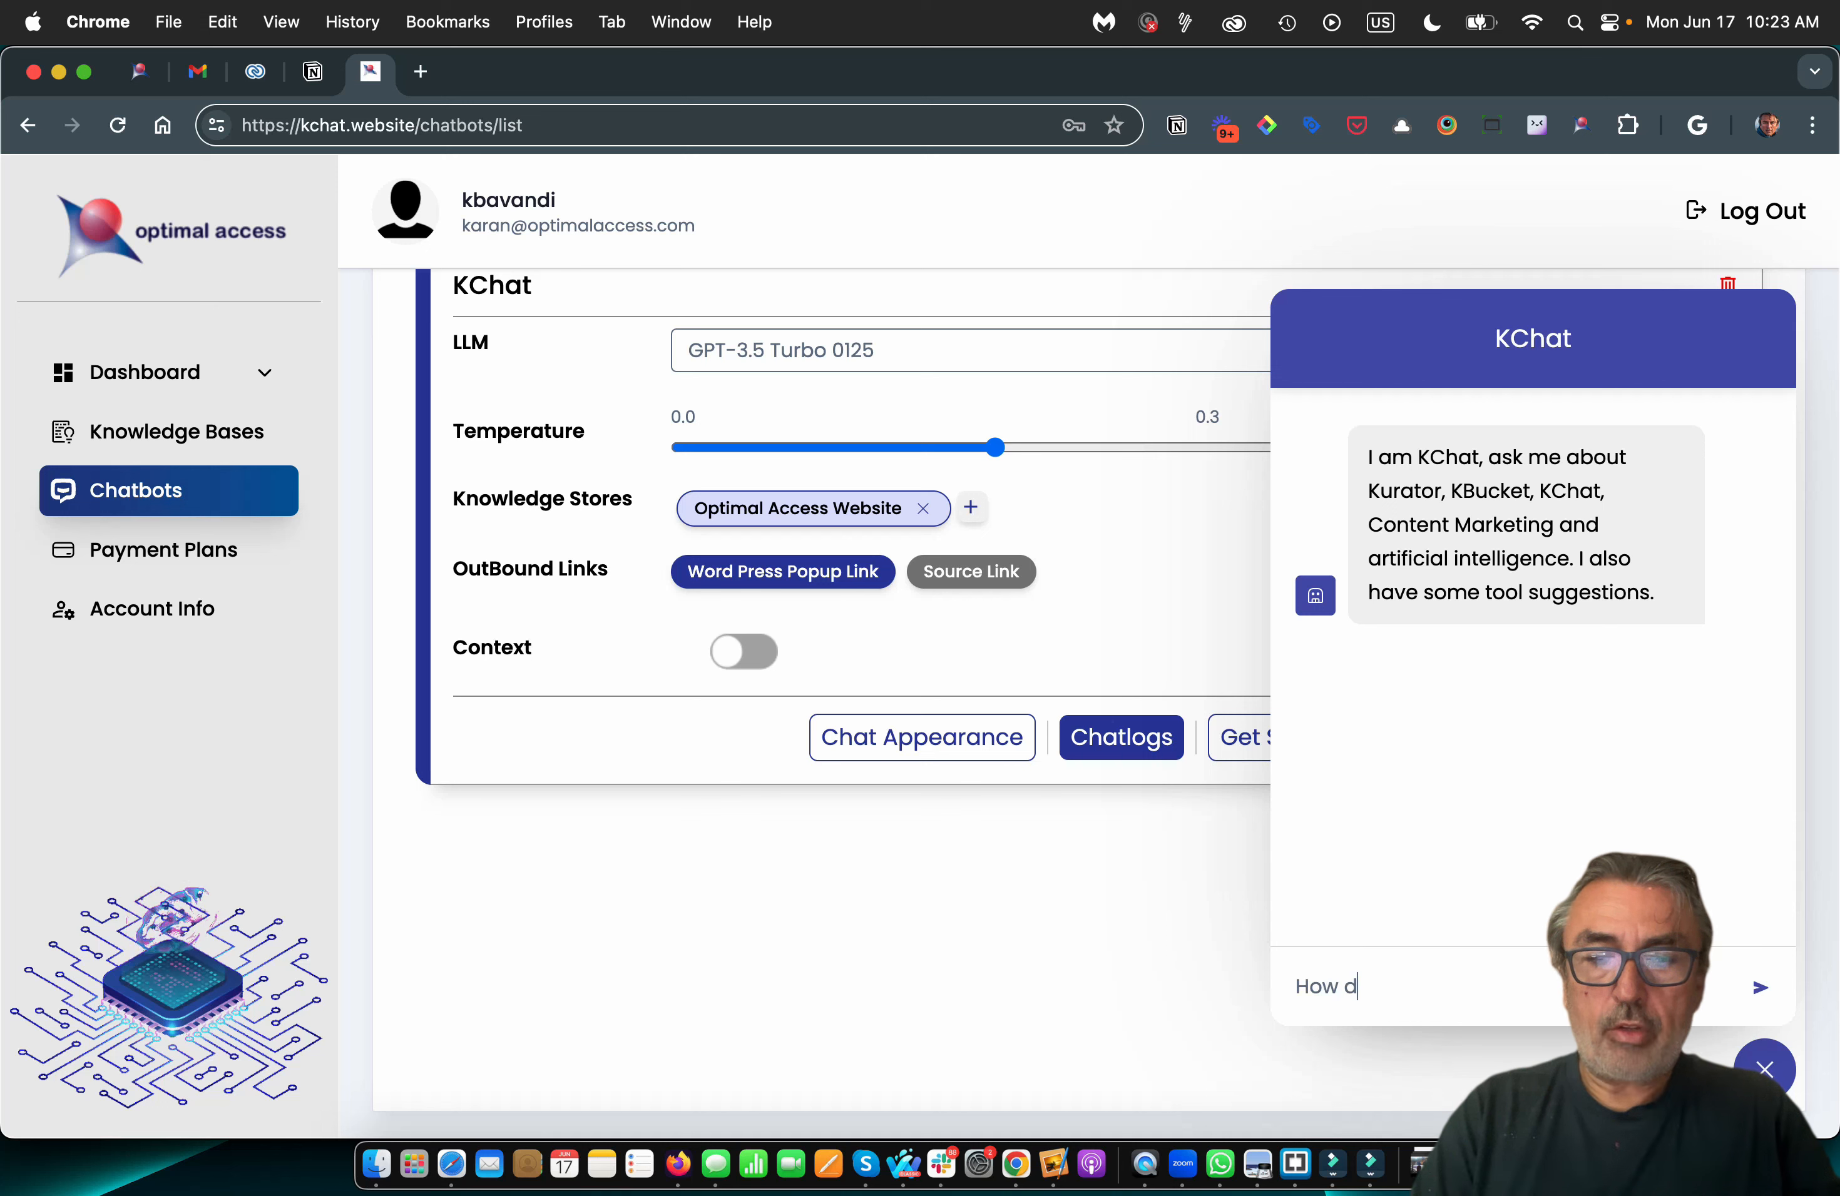
type("o I get ")
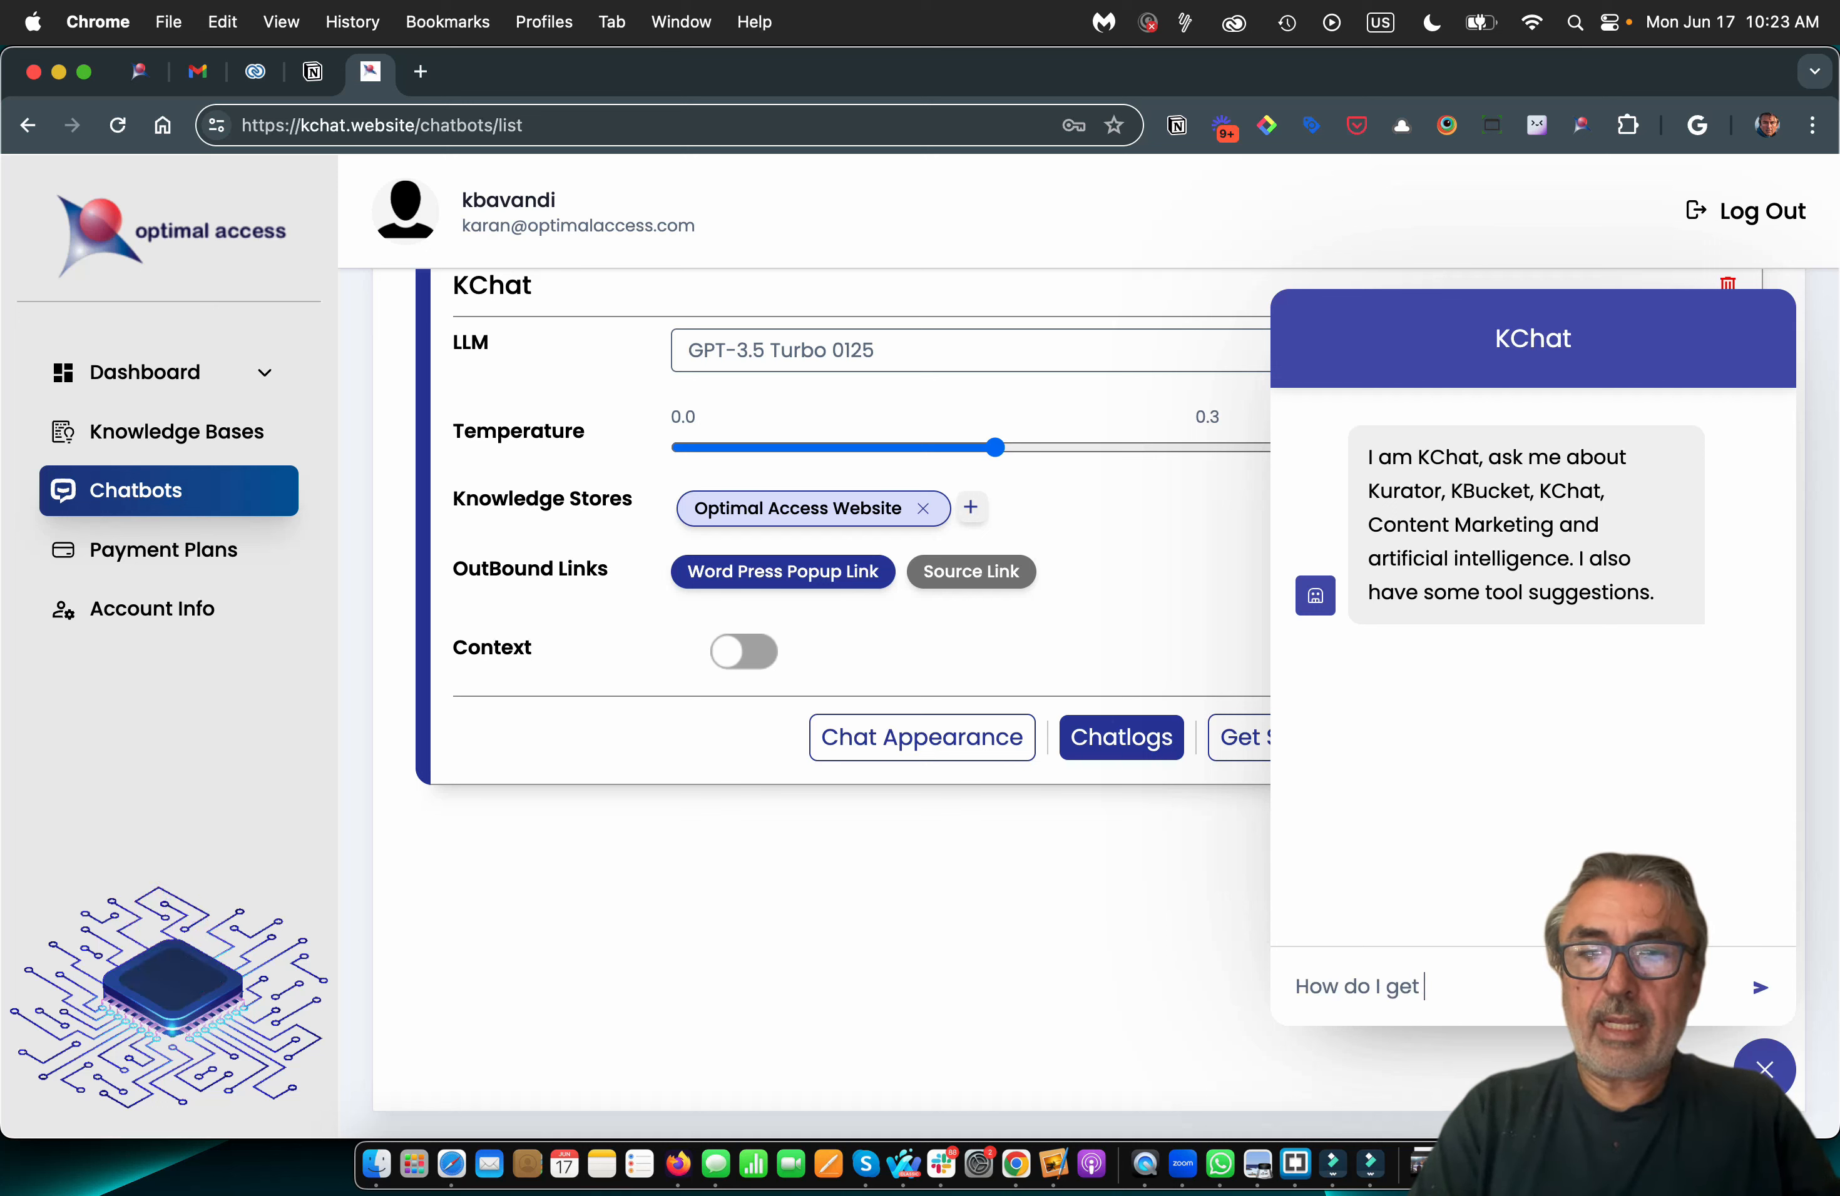
type("started with K")
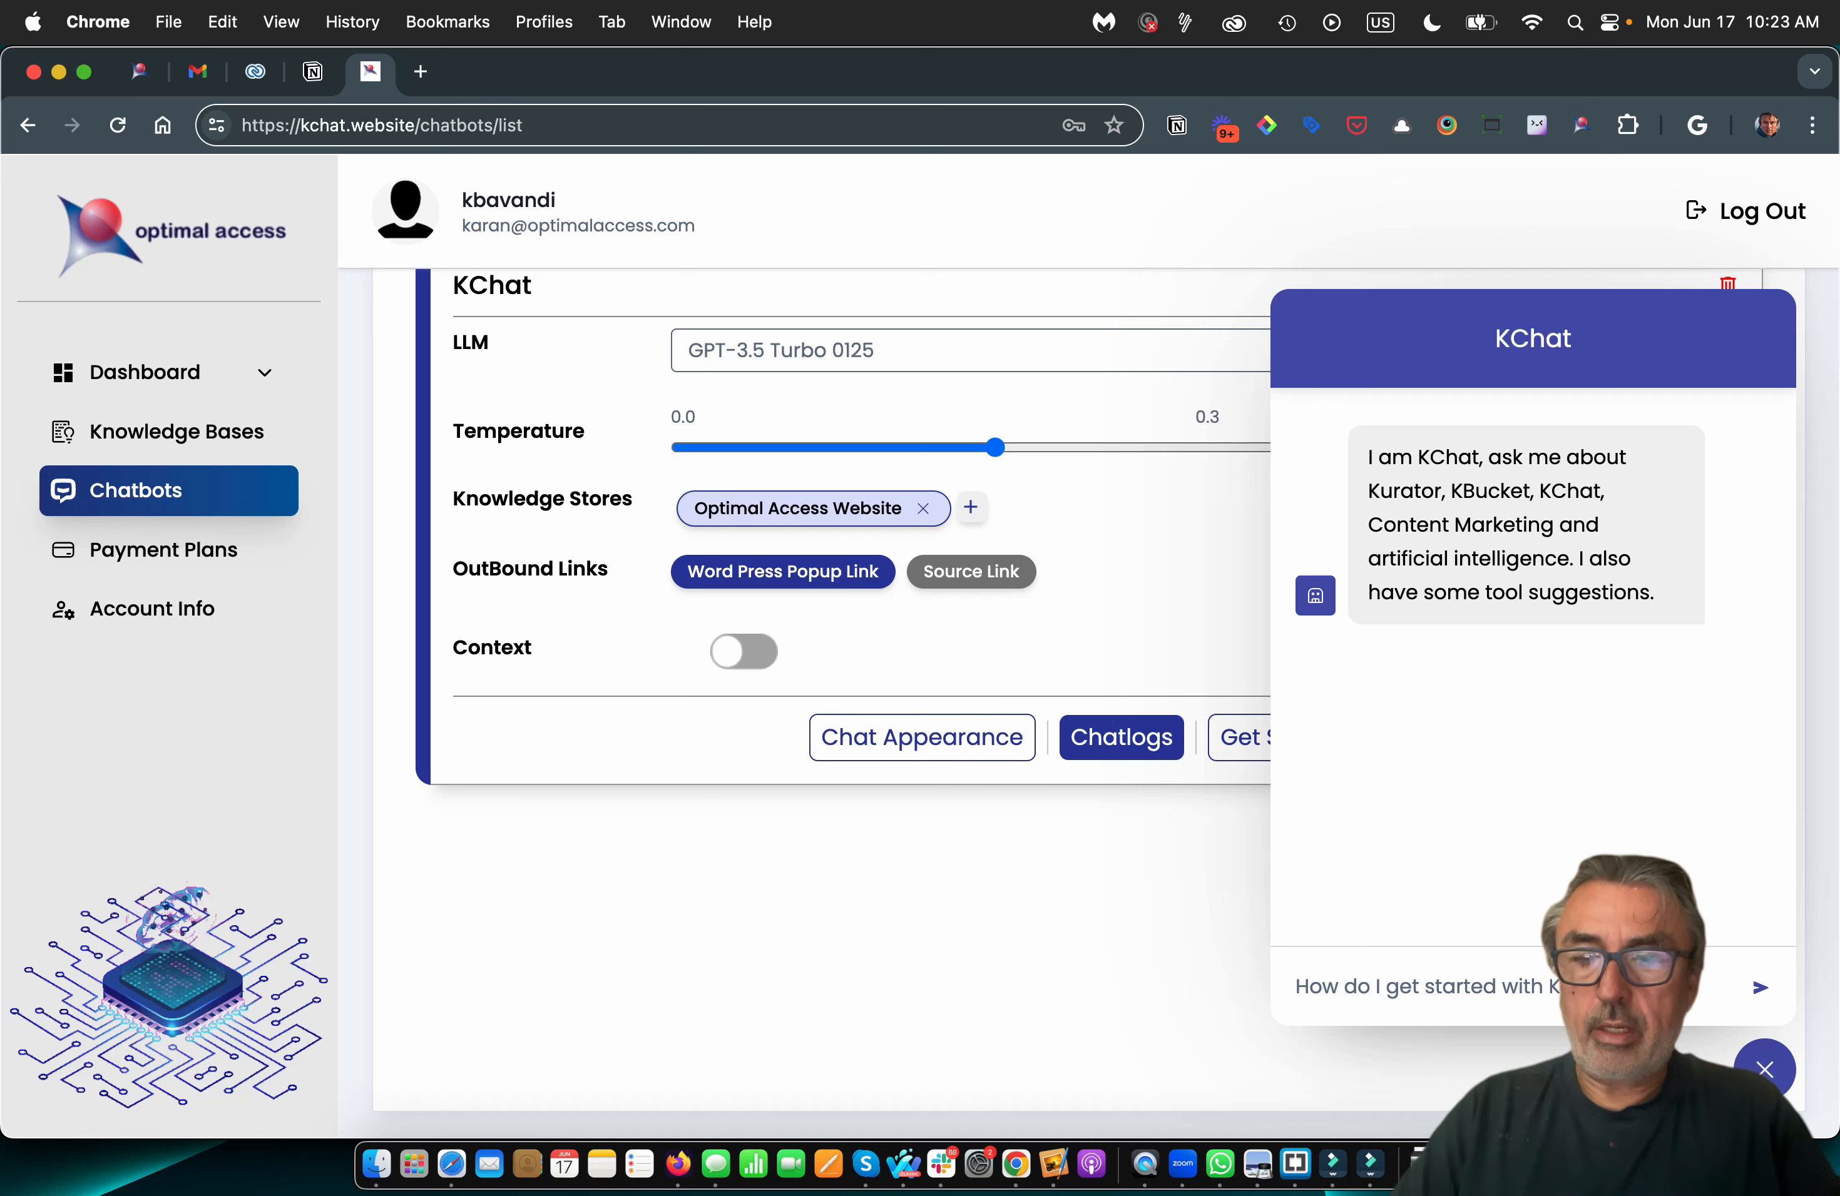
type("urator?")
key("Return")
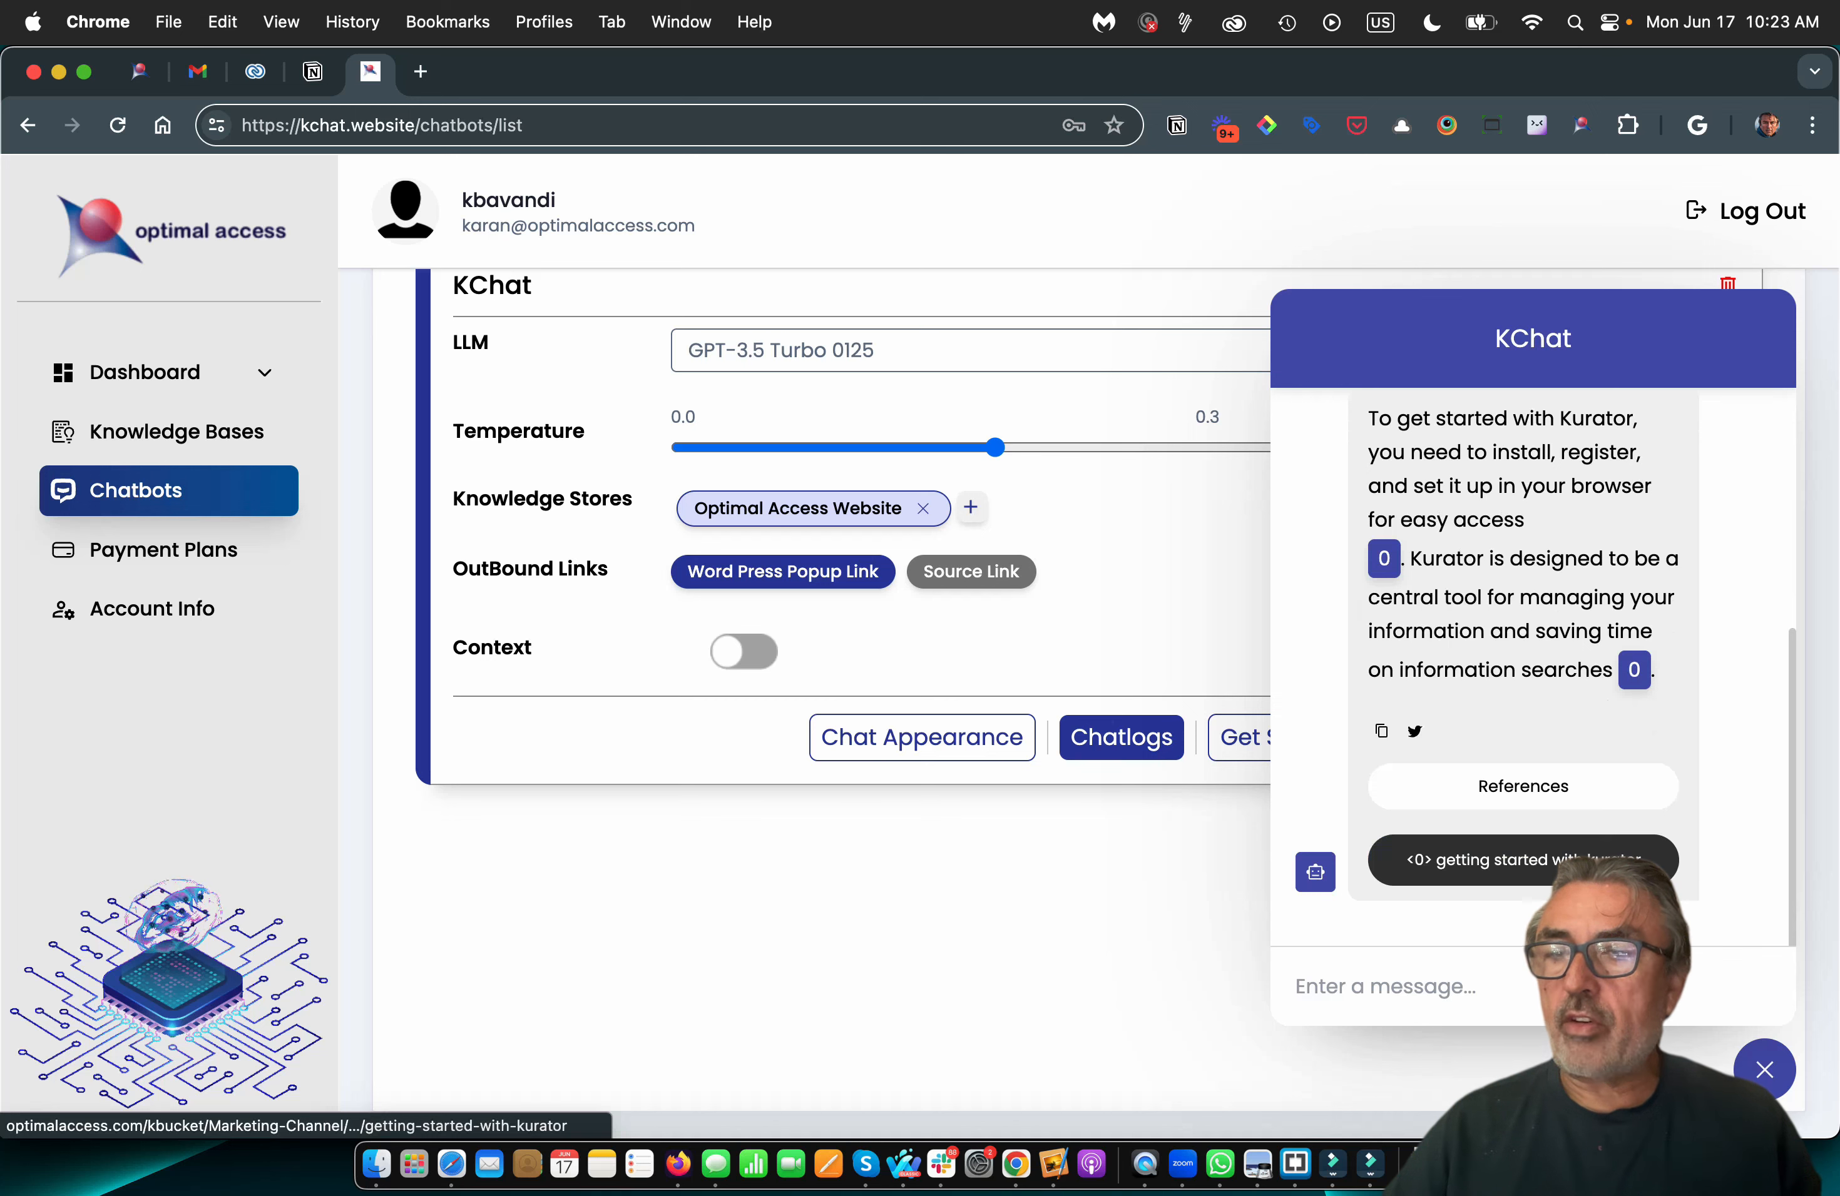
View the getting started with Kurator reference from the chatbot's answer, and close the test chat back on the Chatbots page
left_click(1577, 860)
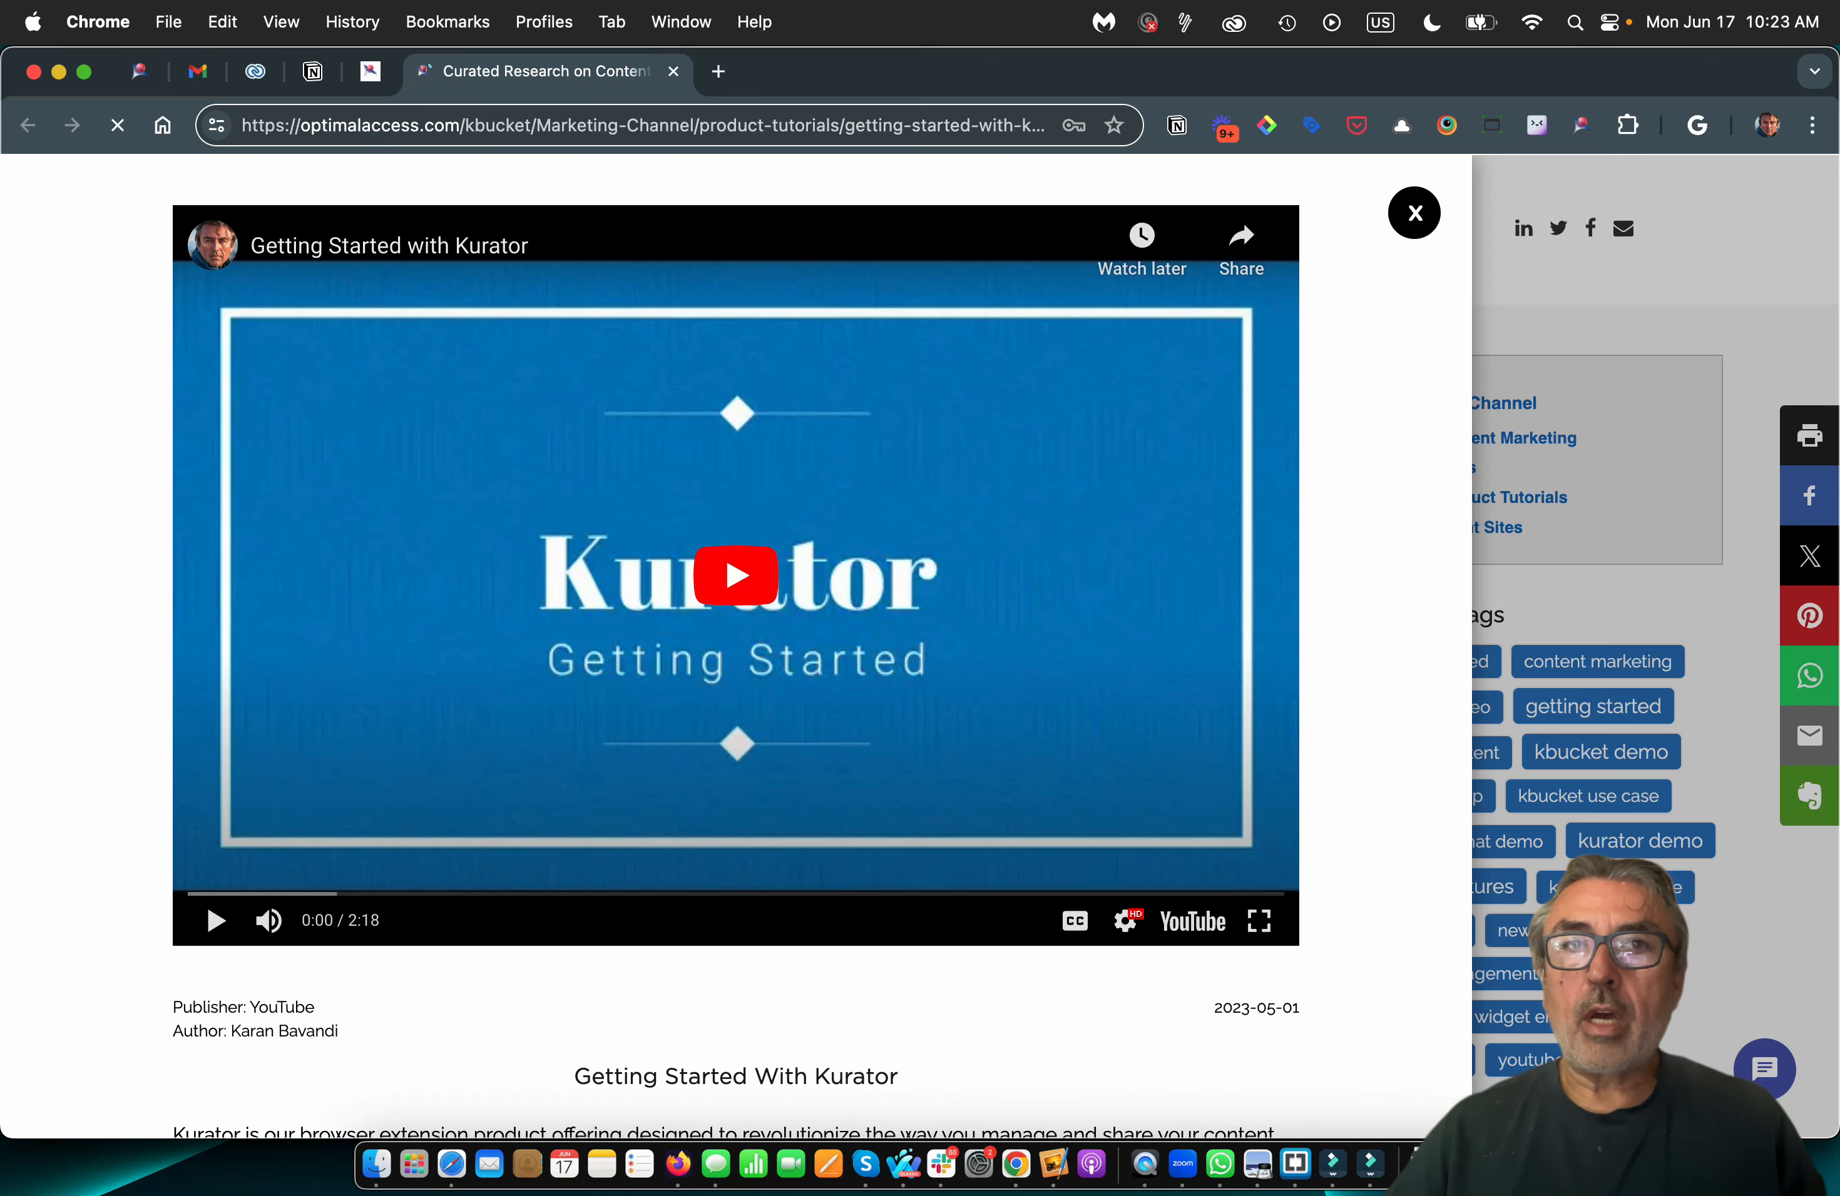
left_click(370, 71)
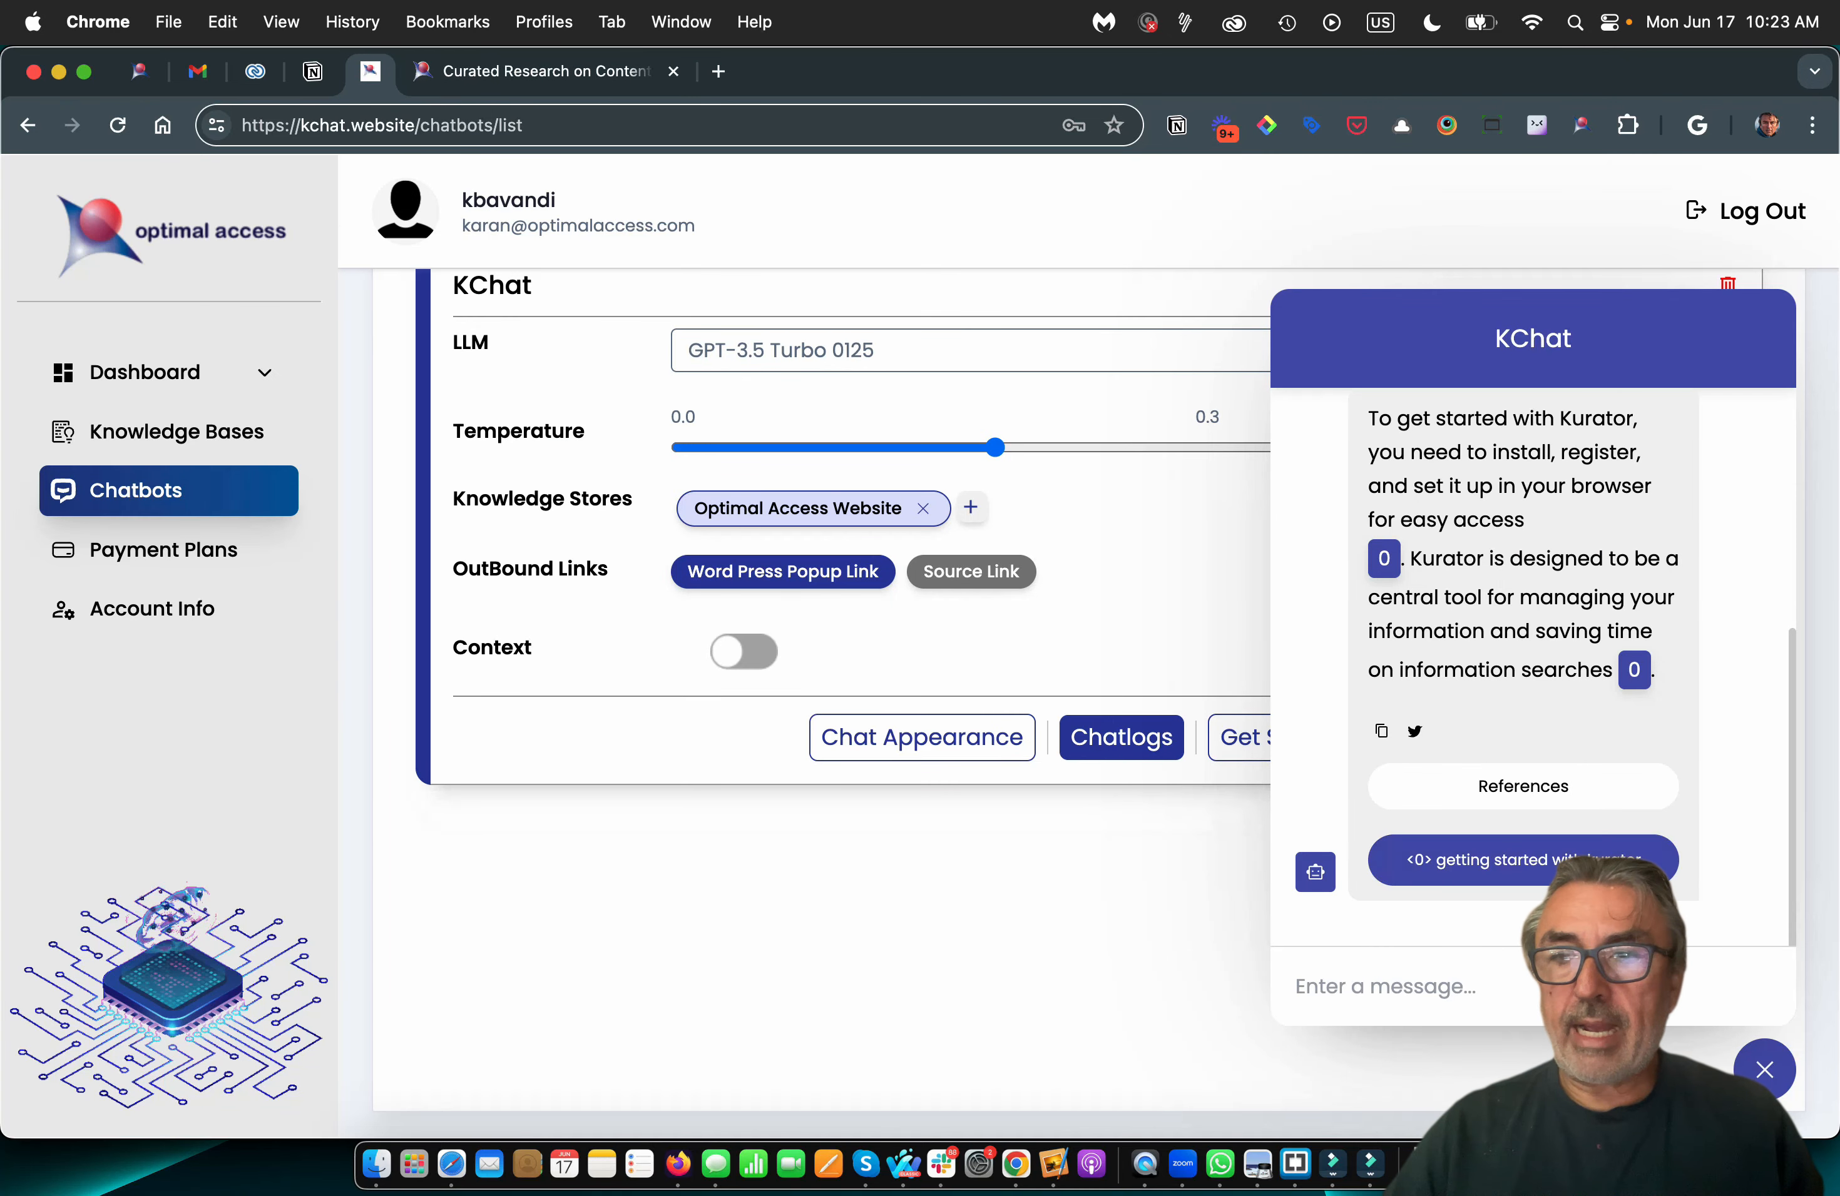
left_click(1763, 1070)
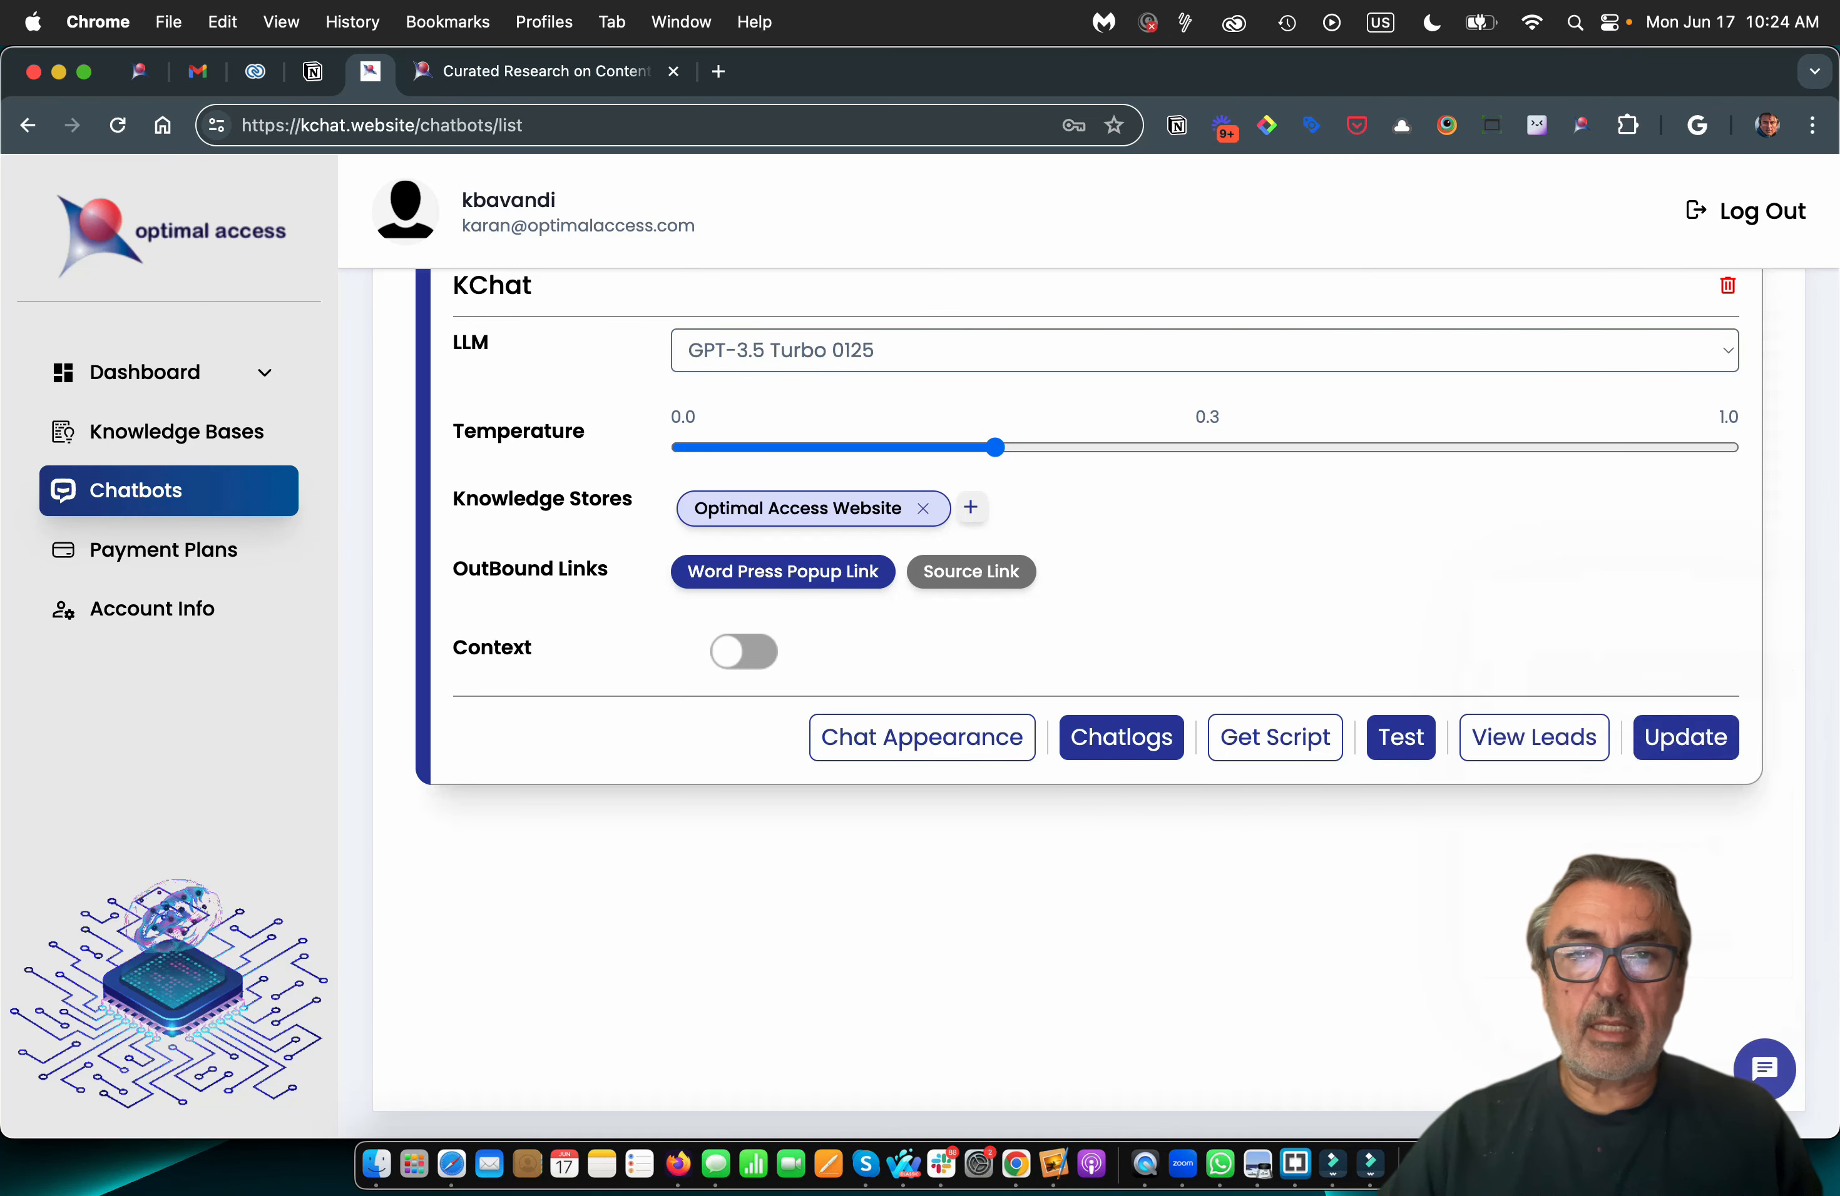
Switch KChat's outbound link from Word Press Popup Link to Source Link and update the chatbot
left_click(782, 572)
left_click(971, 572)
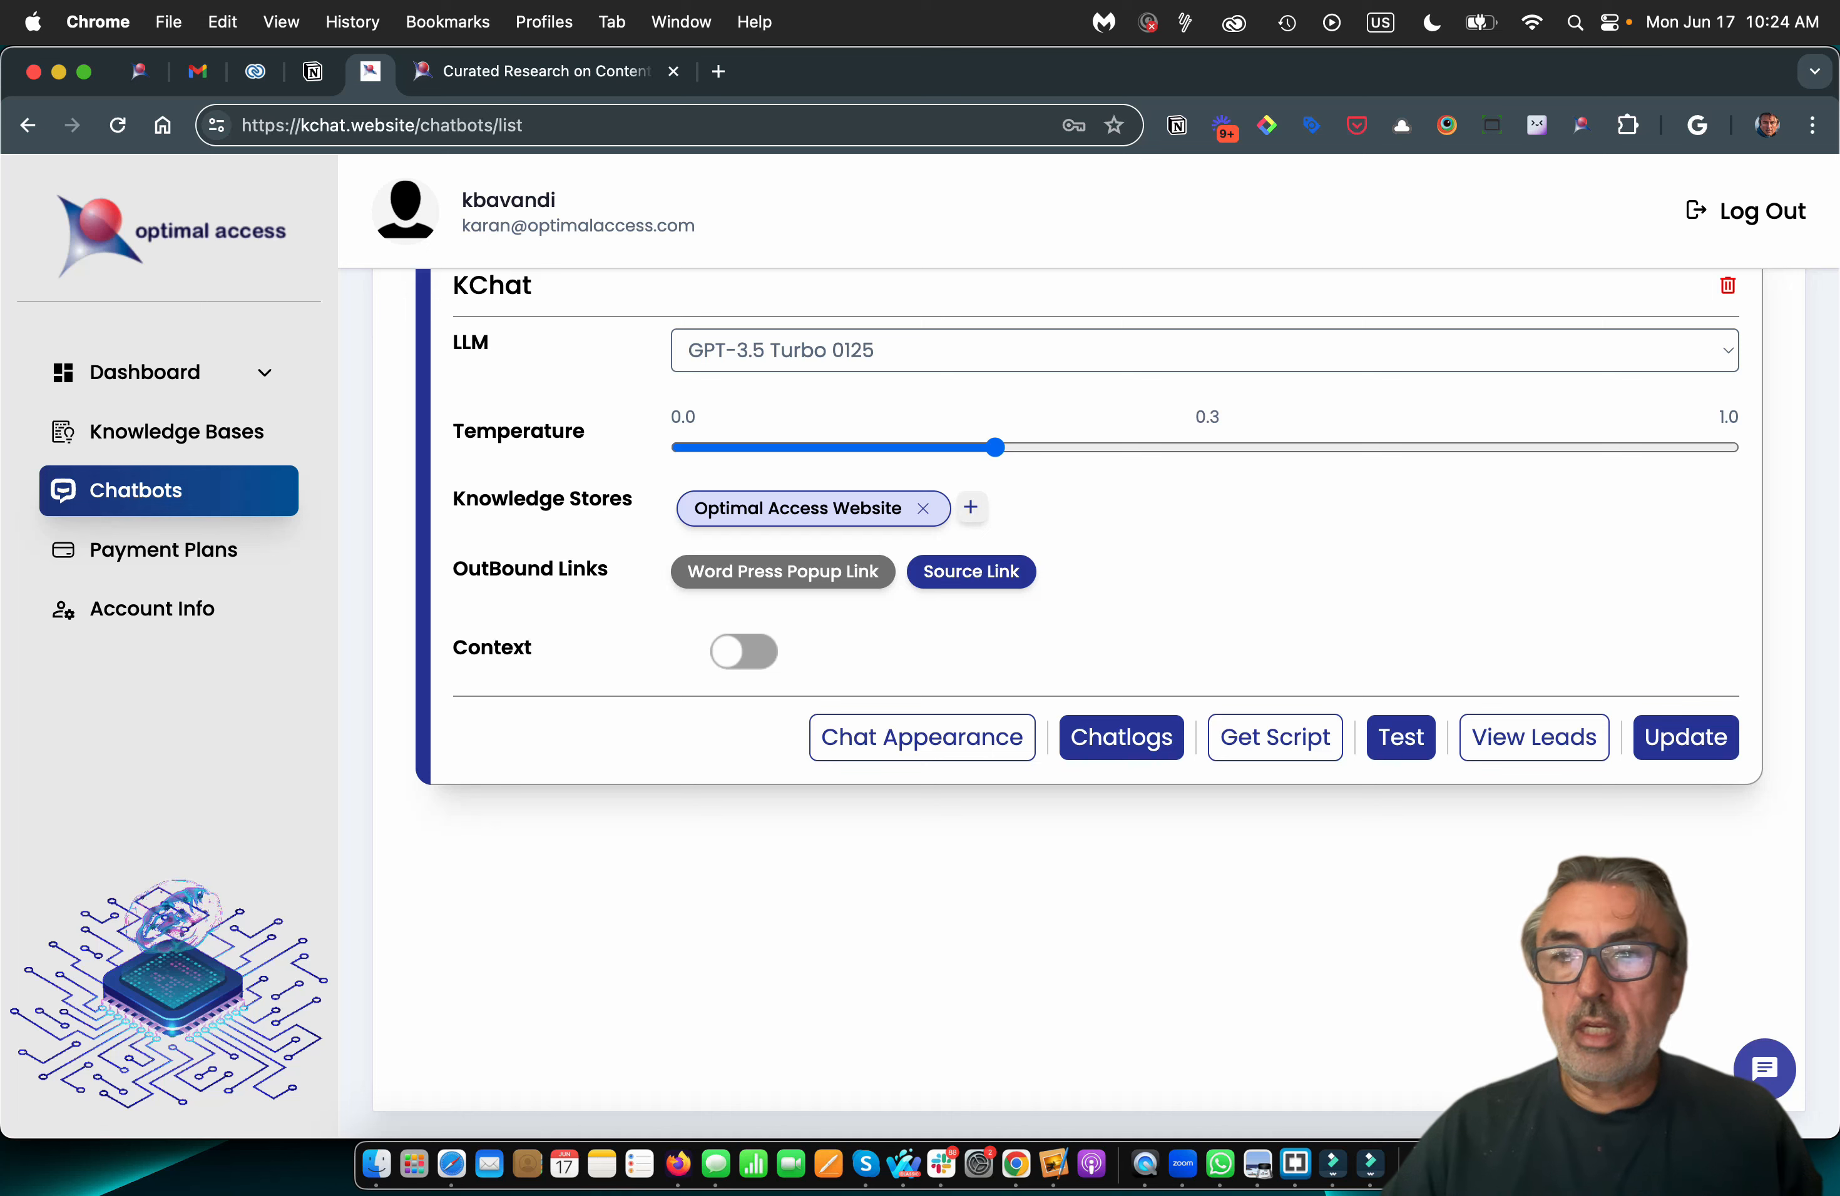
left_click(1686, 736)
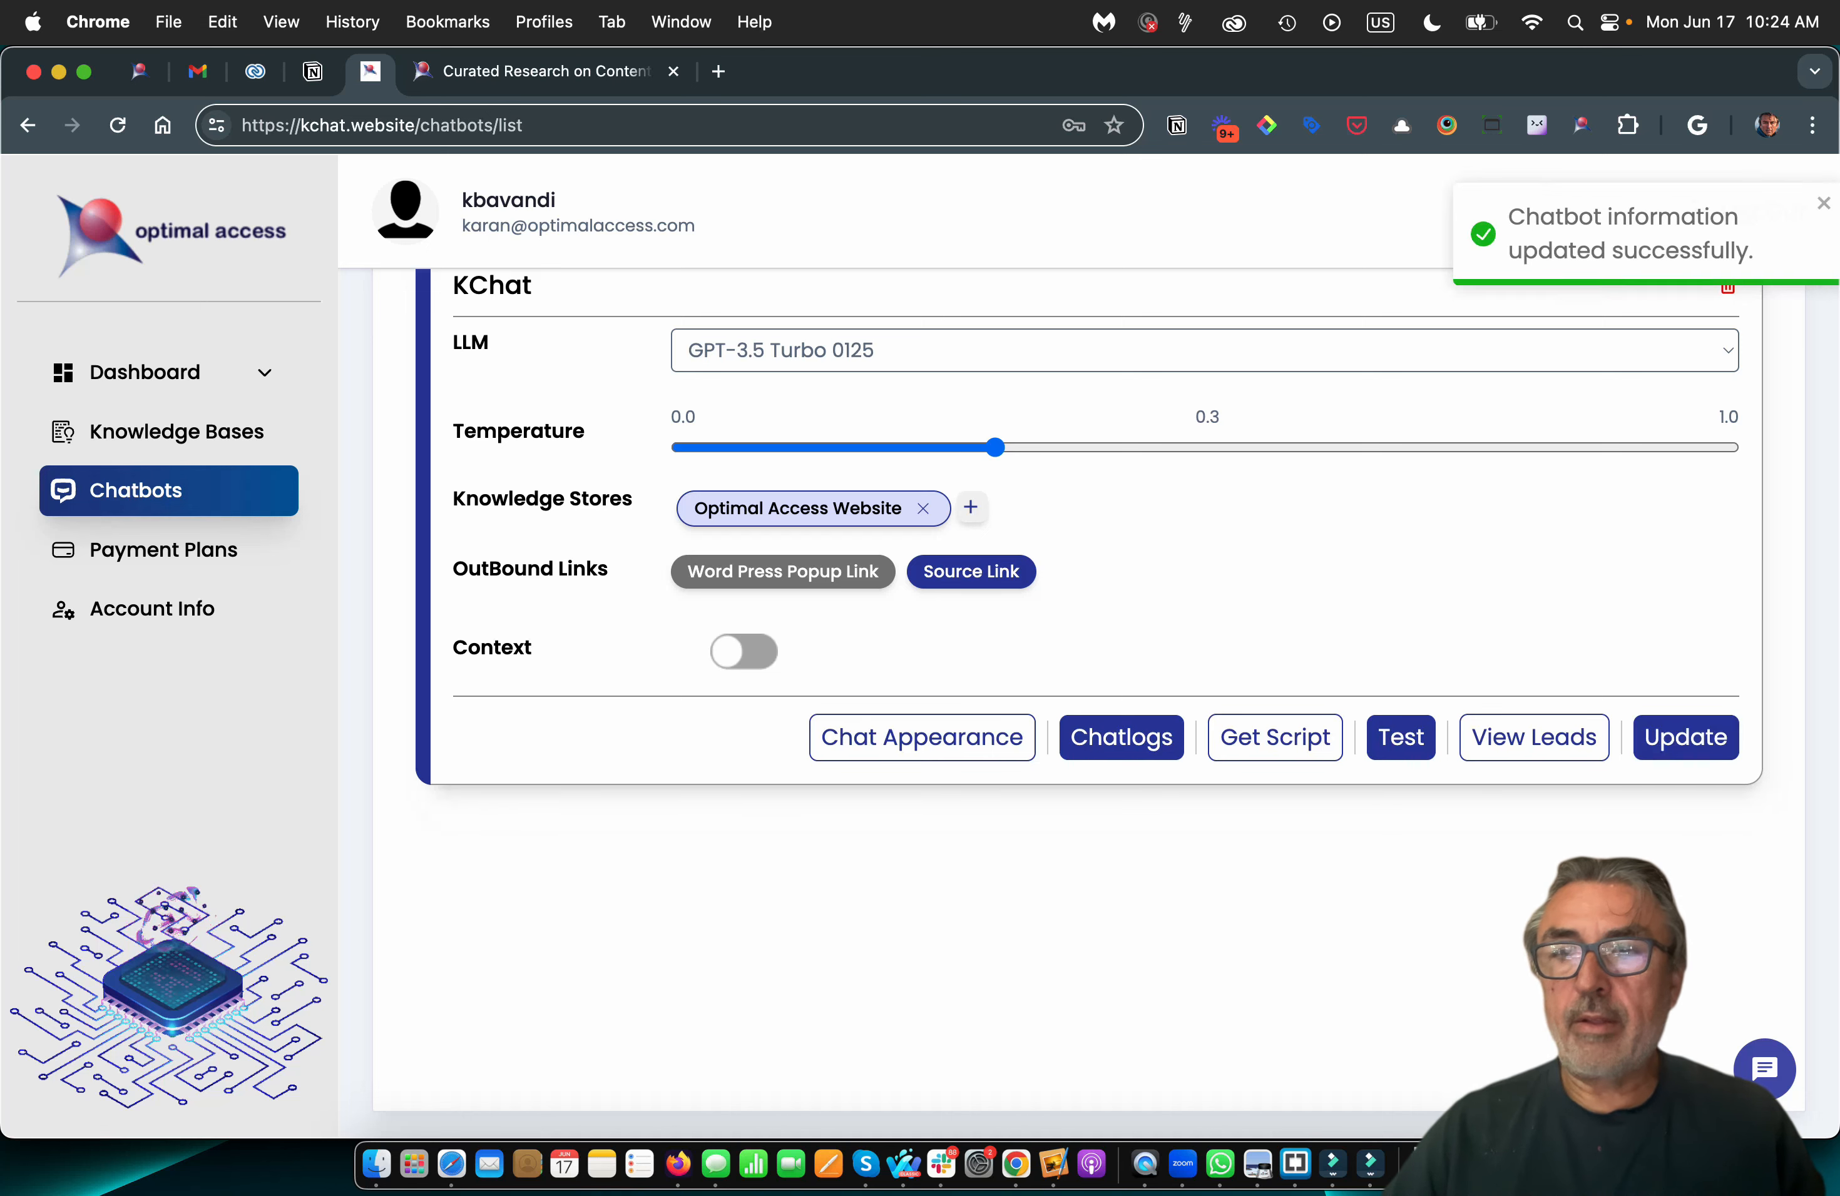
Reopen the test chat and ask again how to get started with Kurator
left_click(1765, 1070)
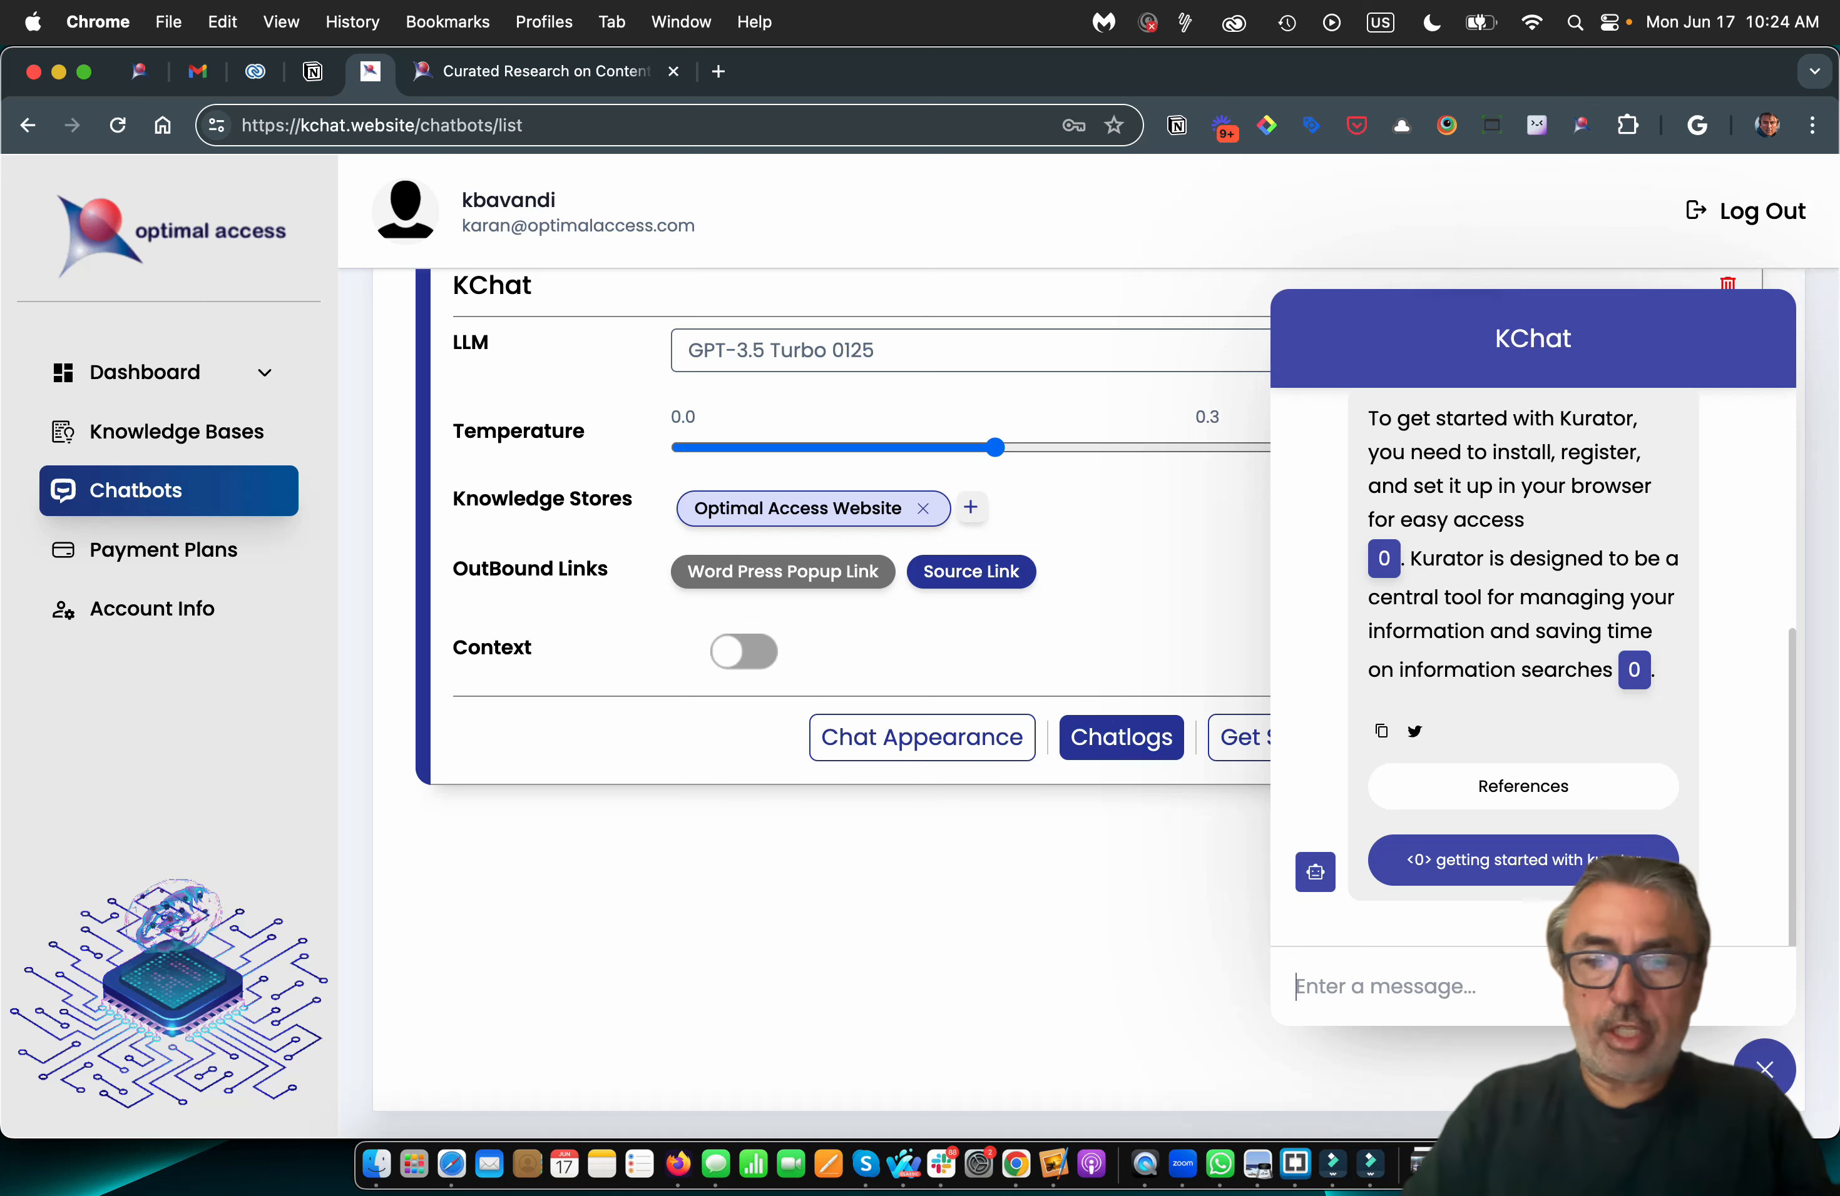
type("How do I get started with")
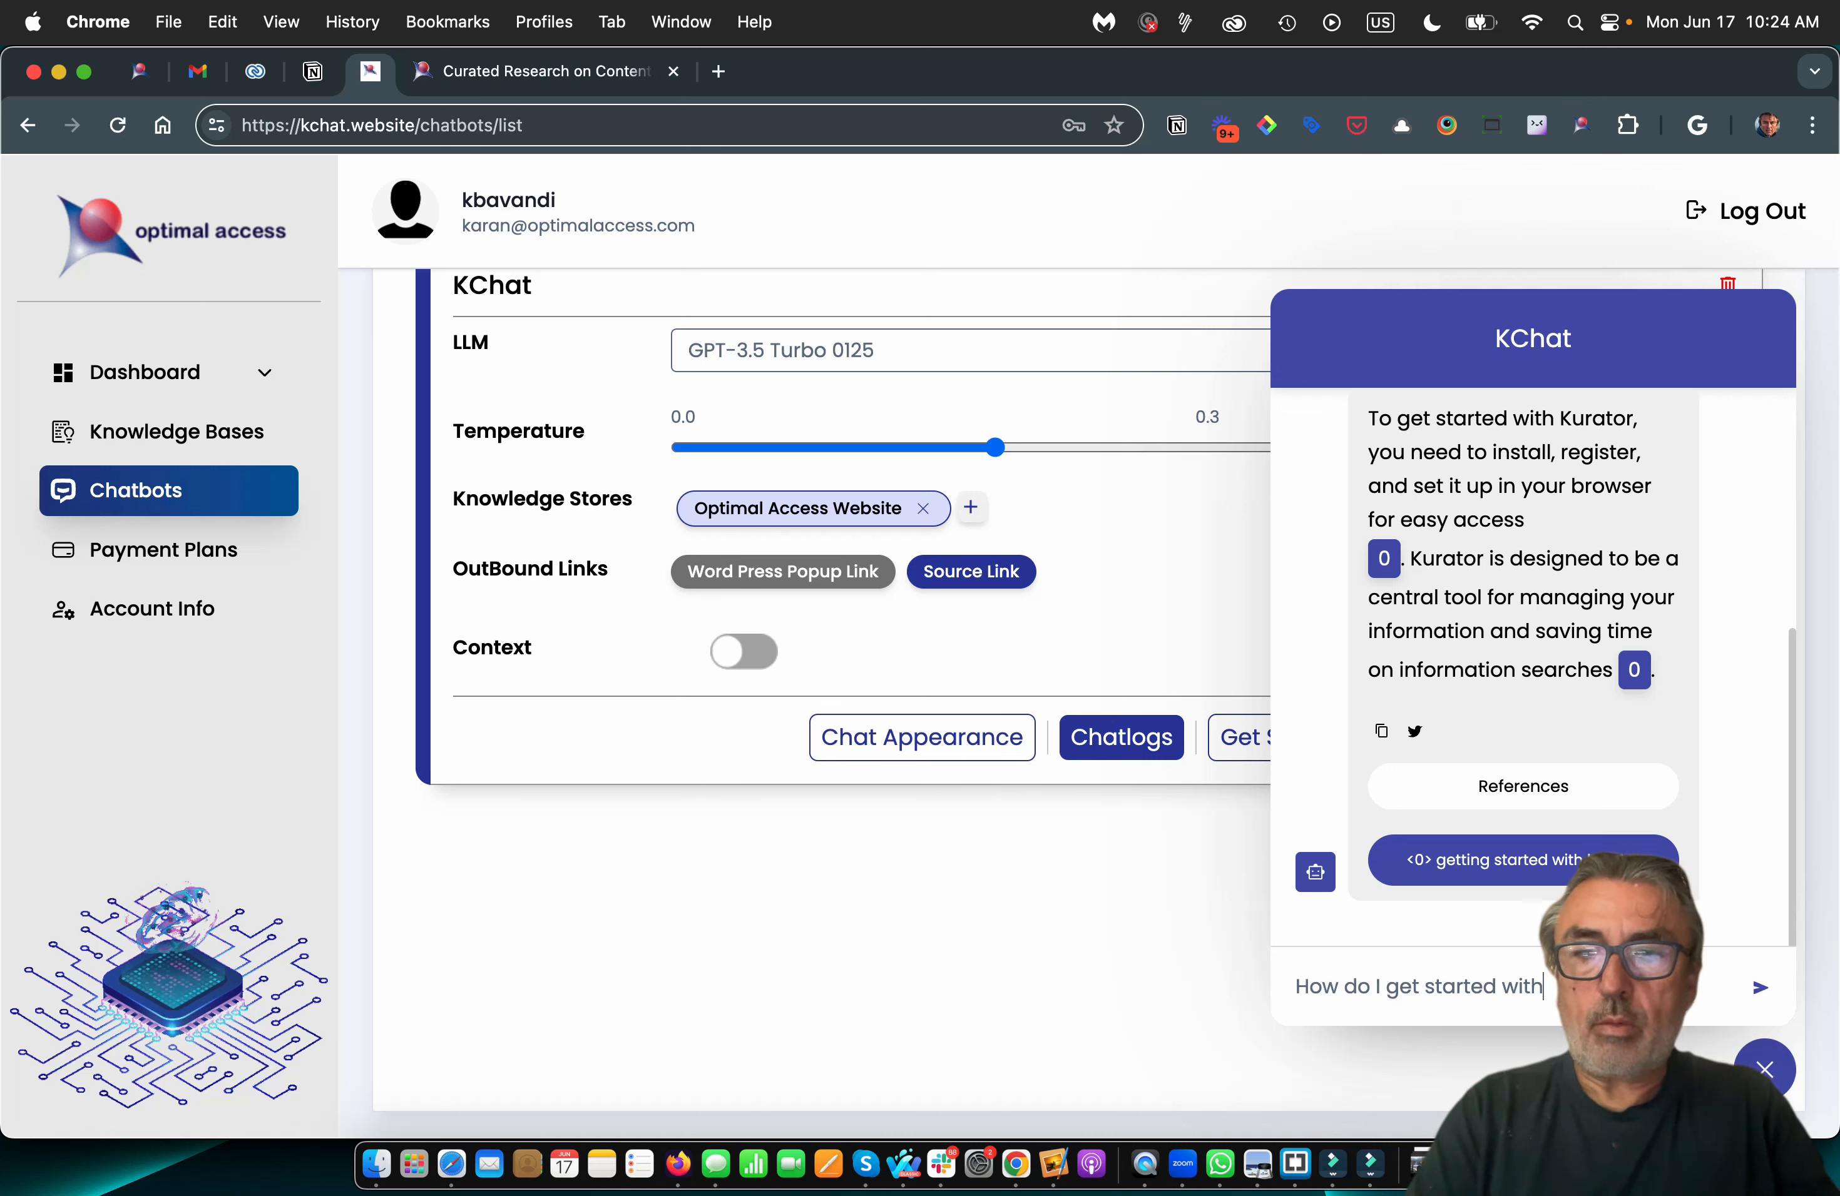
type(" K")
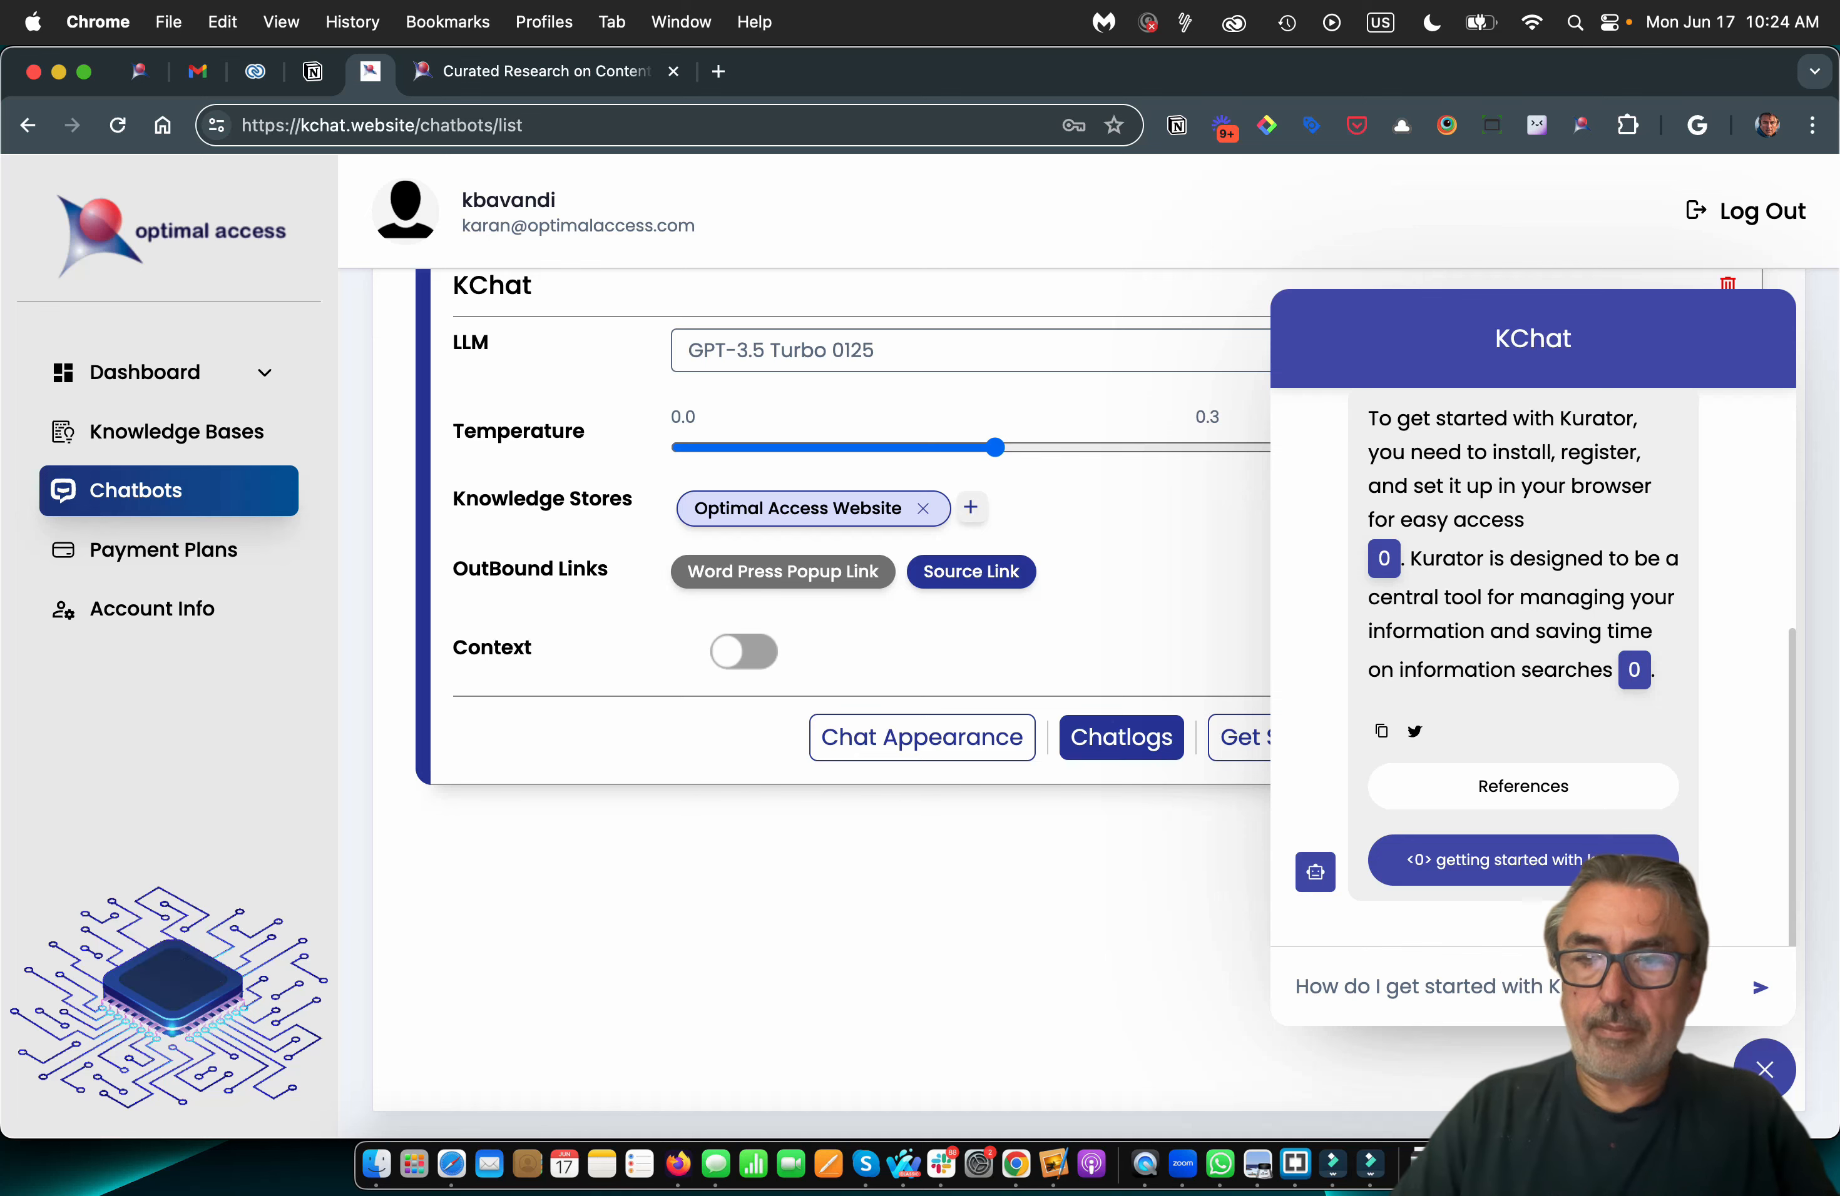
key("Return")
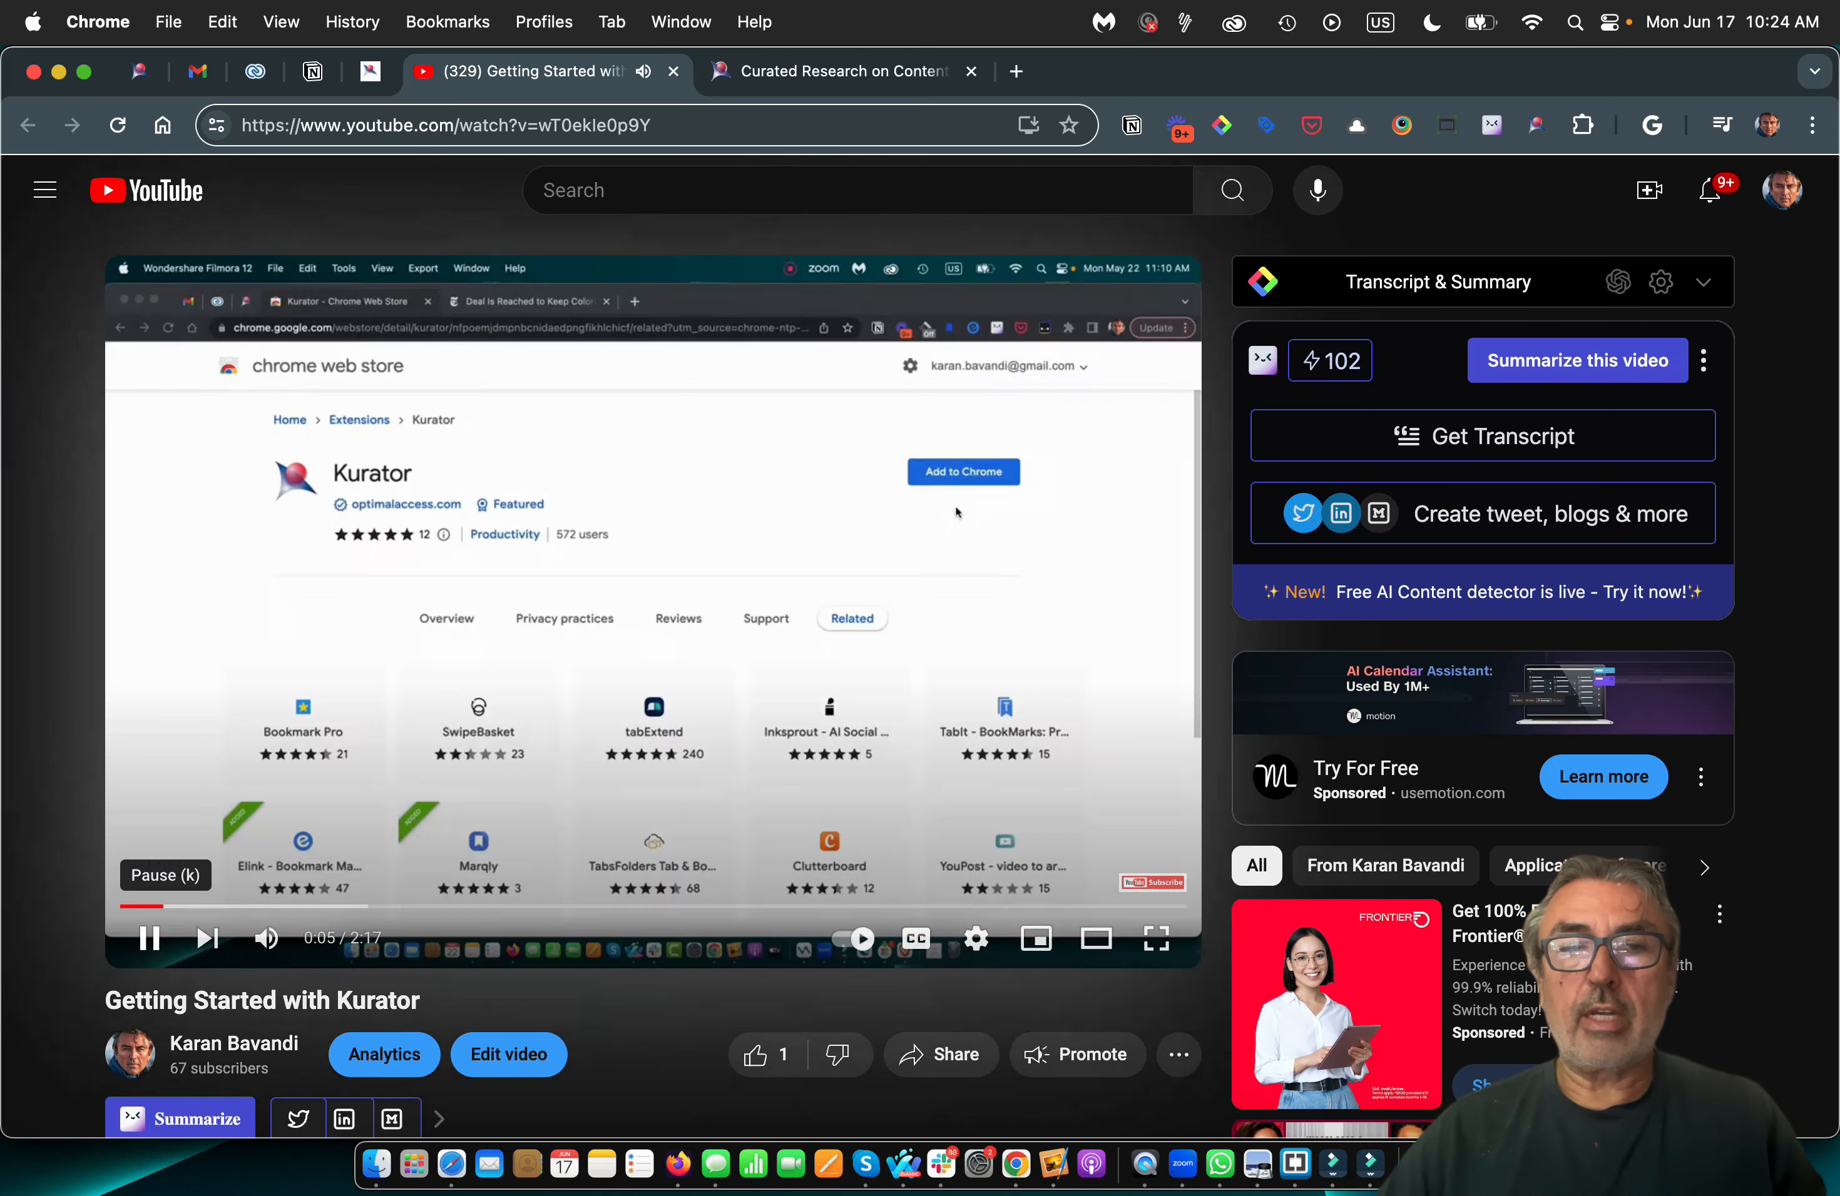
Pause the Getting Started with Kurator source video and return to KChat's settings on the Chatbots page
left_click(149, 938)
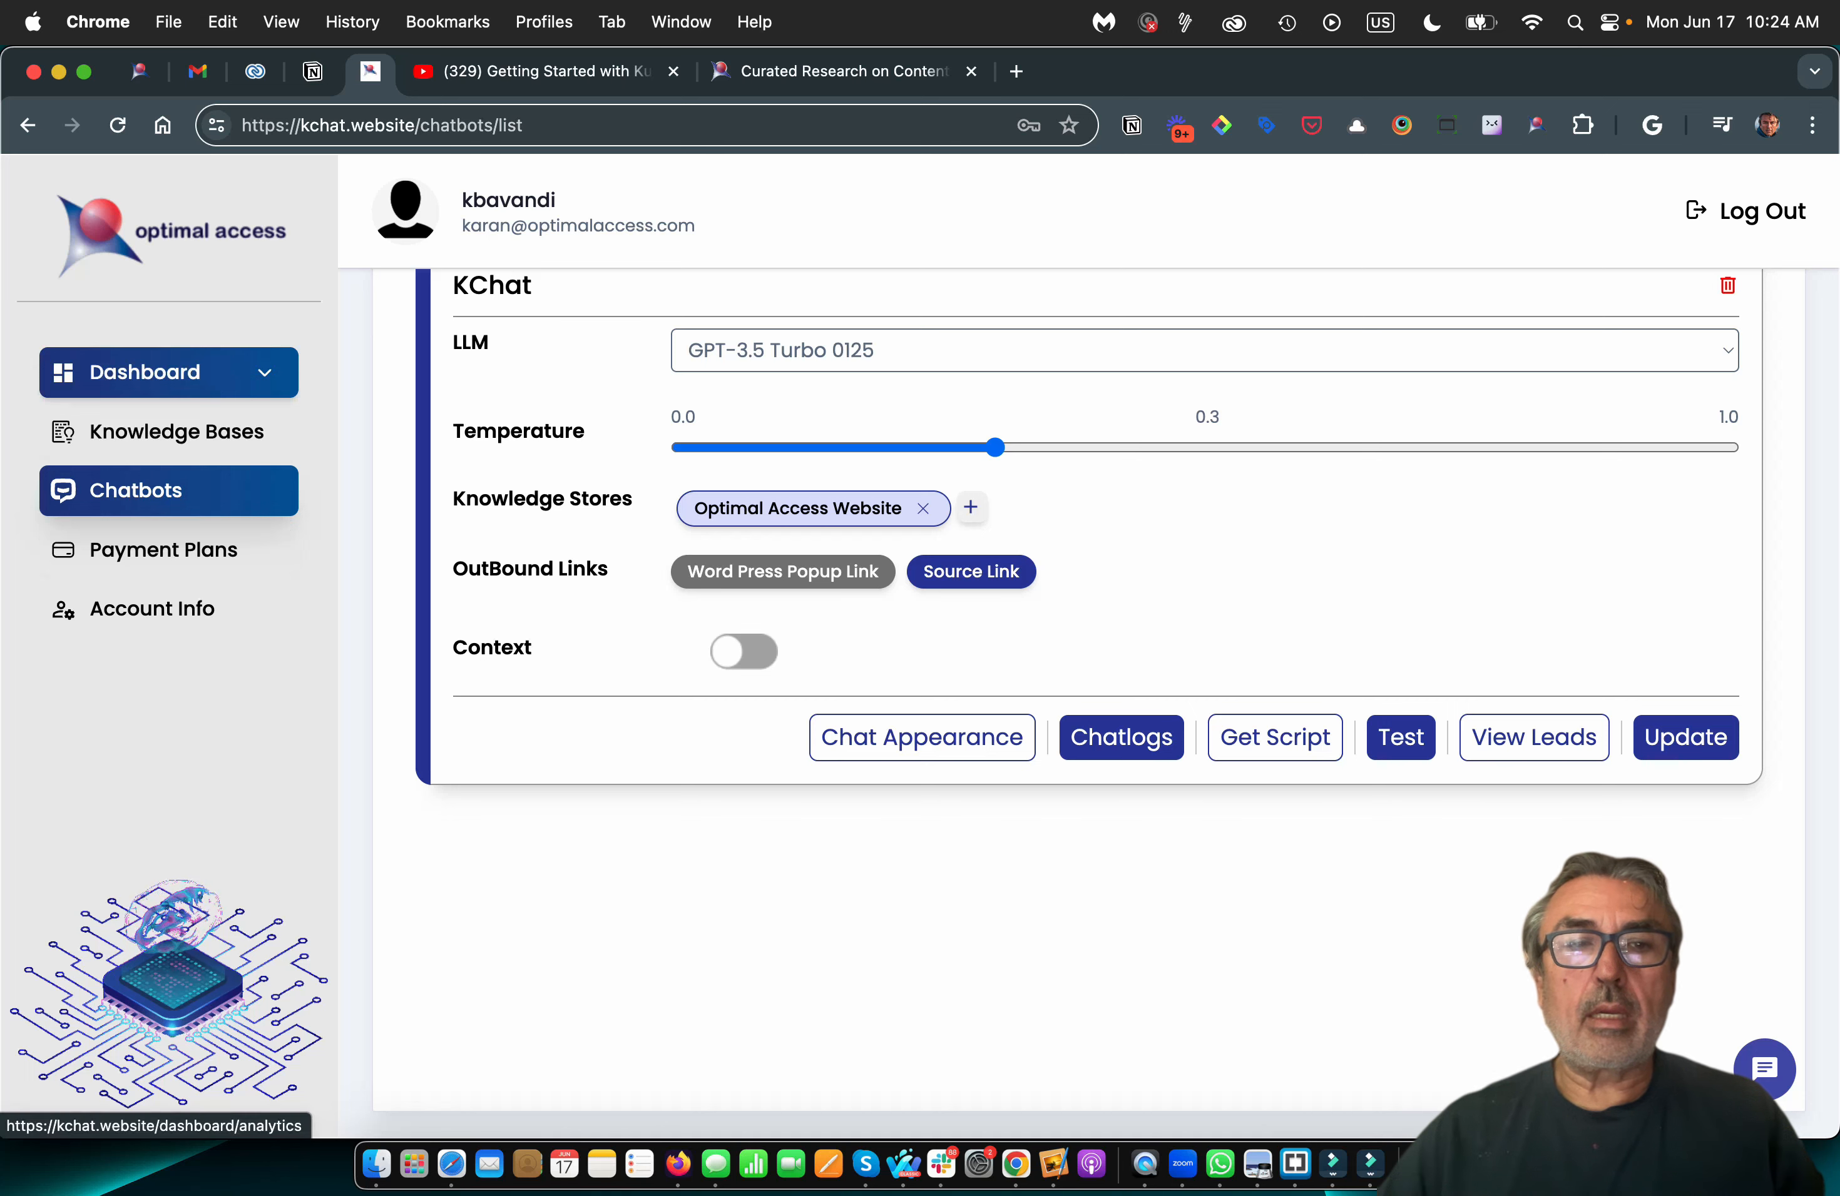
scroll(1274, 881, "up", 2)
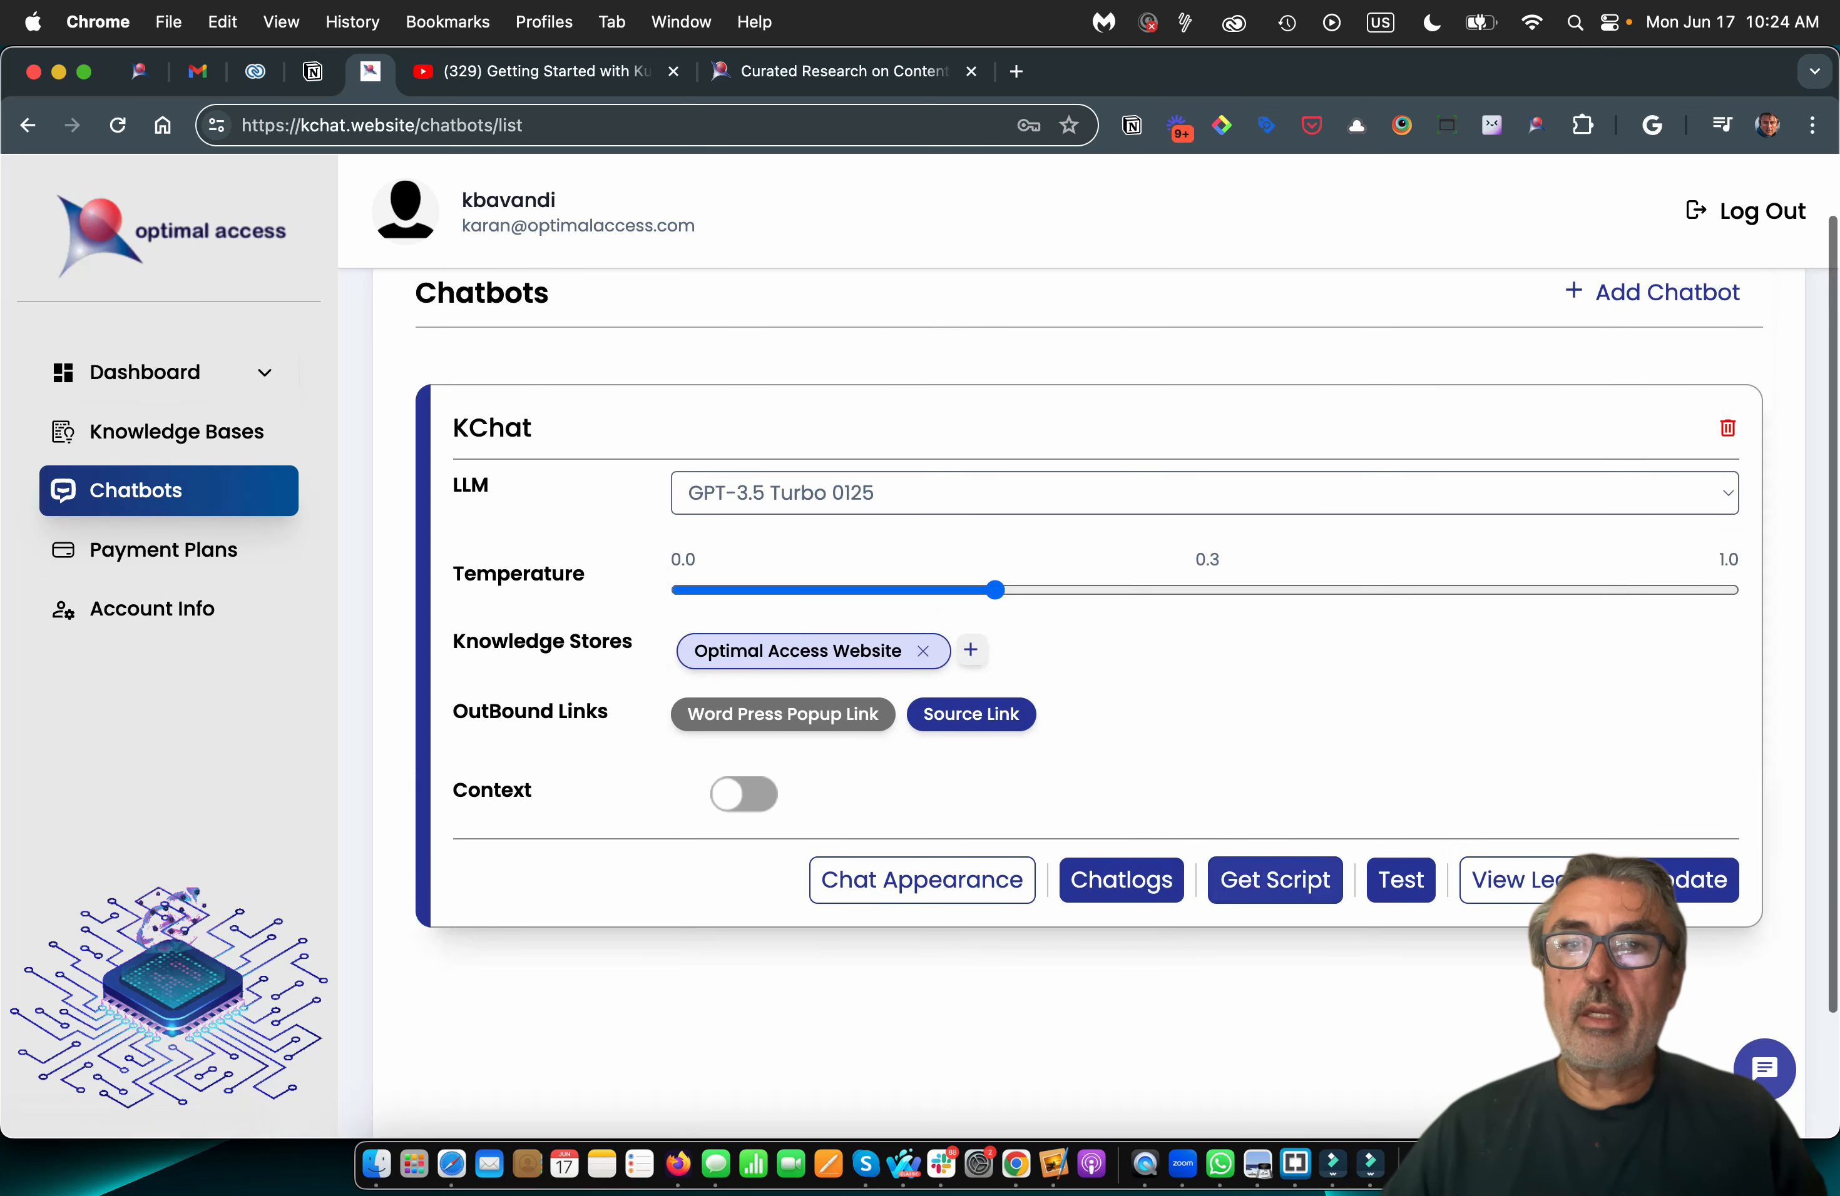
scroll(1275, 881, "up", 1)
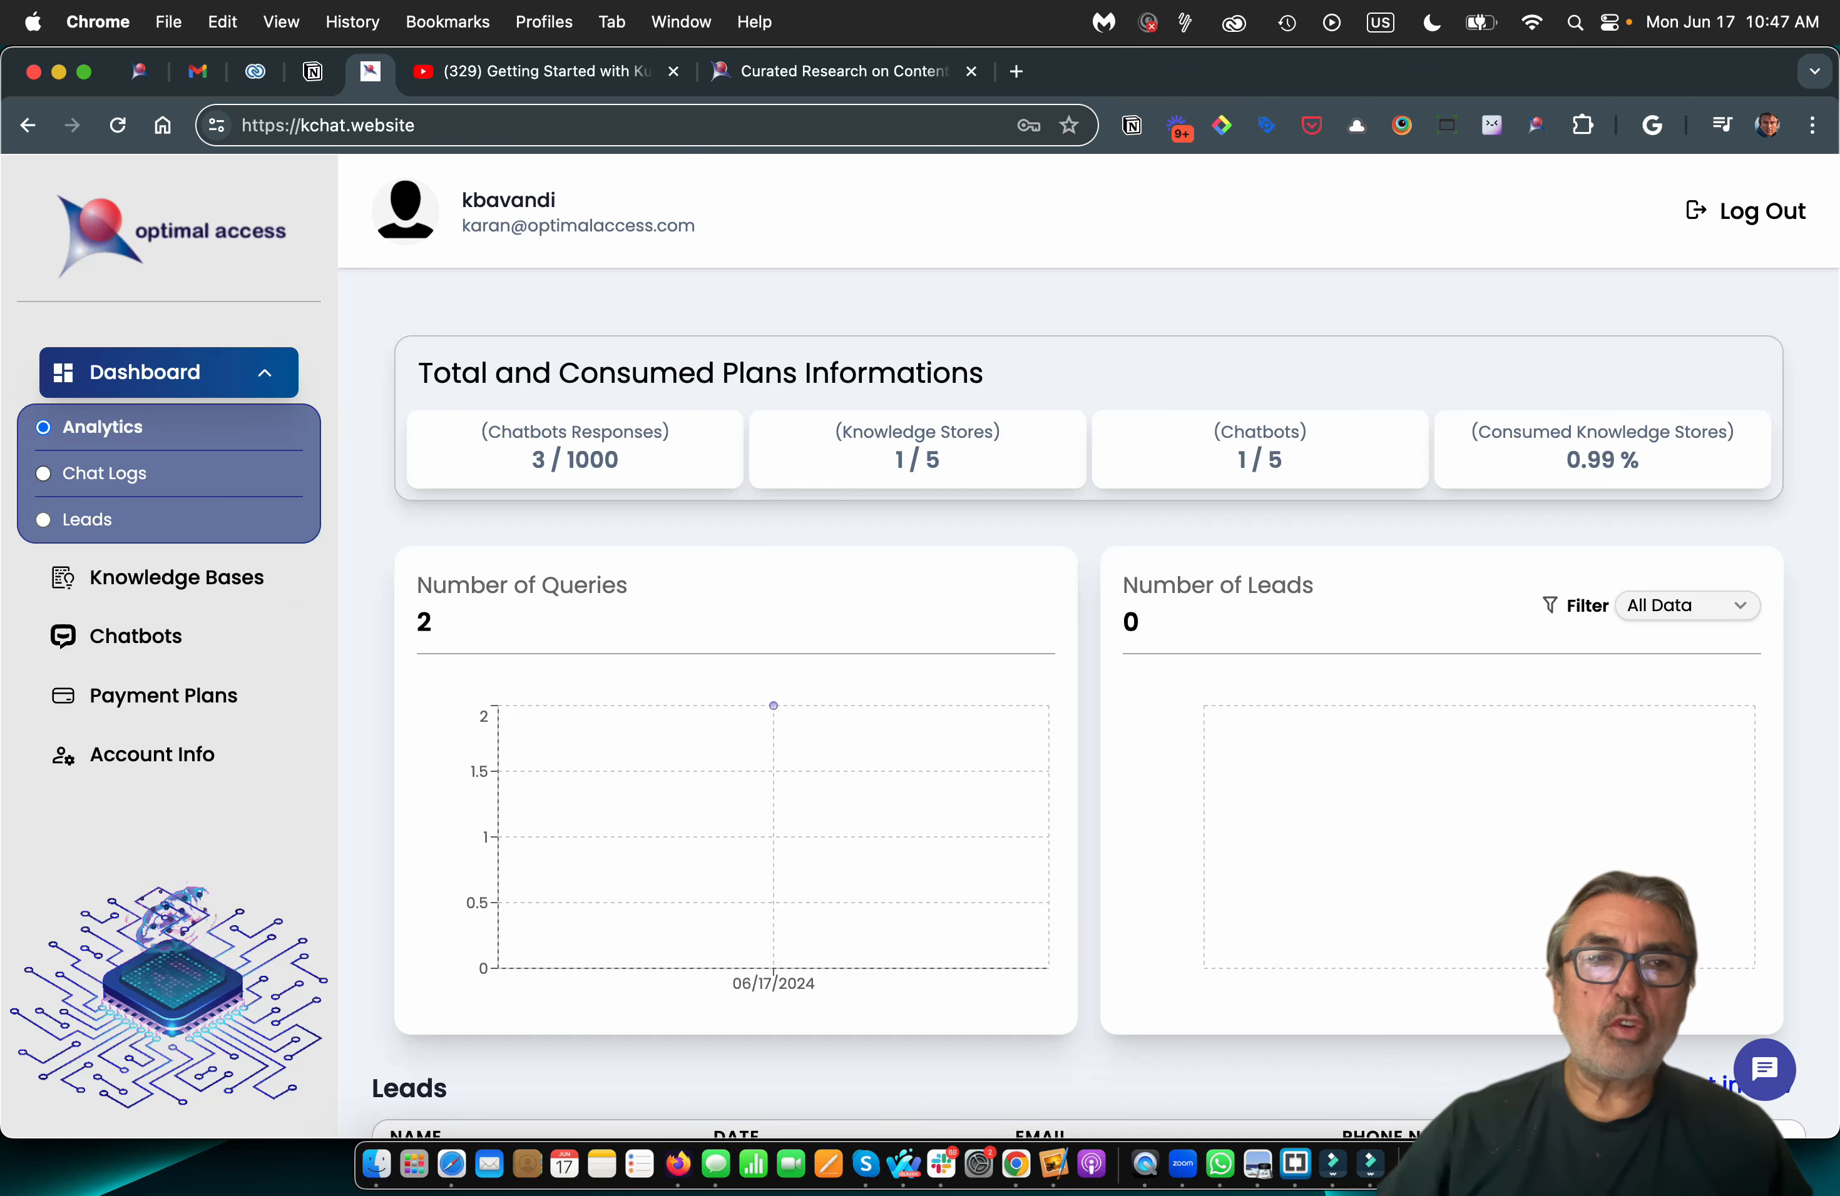
Review the dashboard's chat logs and leads, and examine the analytics overview of plan usage, queries and leads
left_click(103, 474)
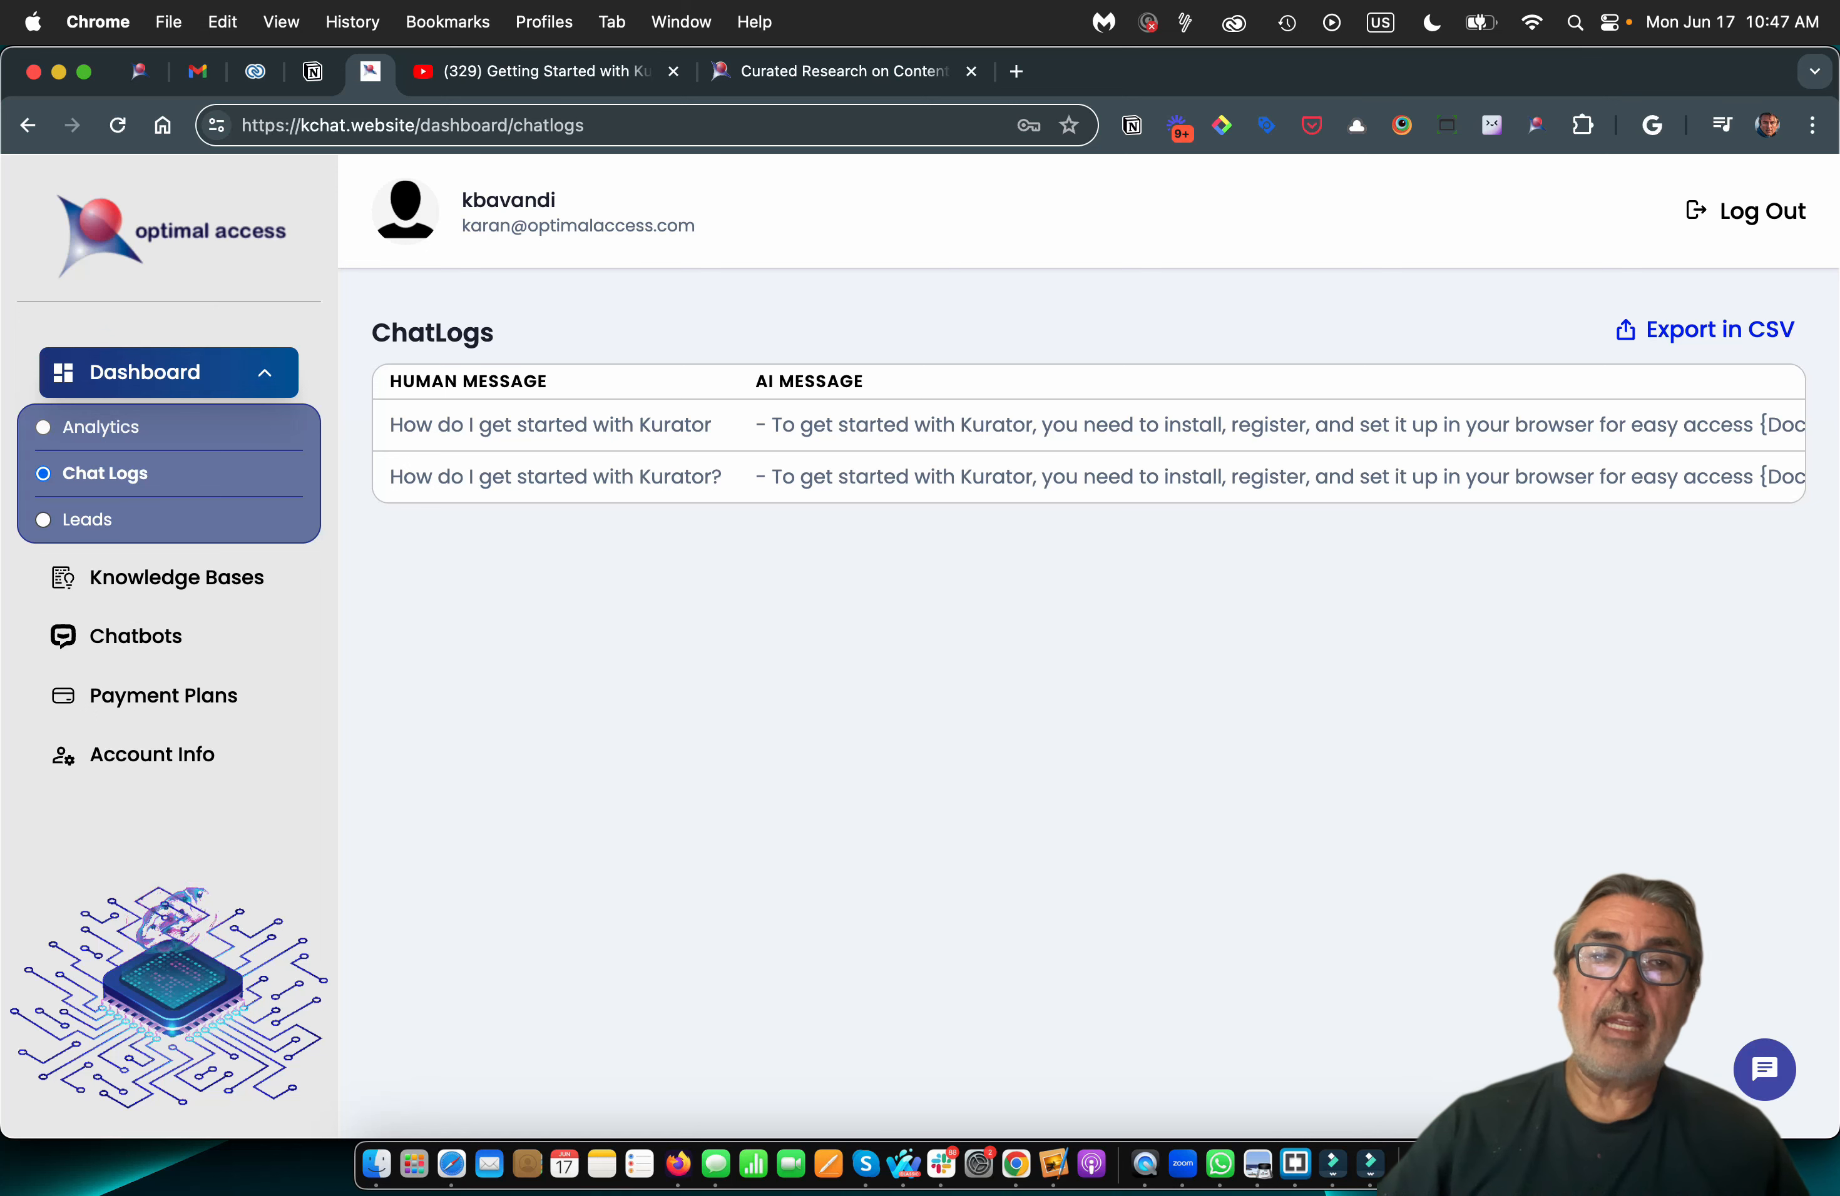
left_click(87, 520)
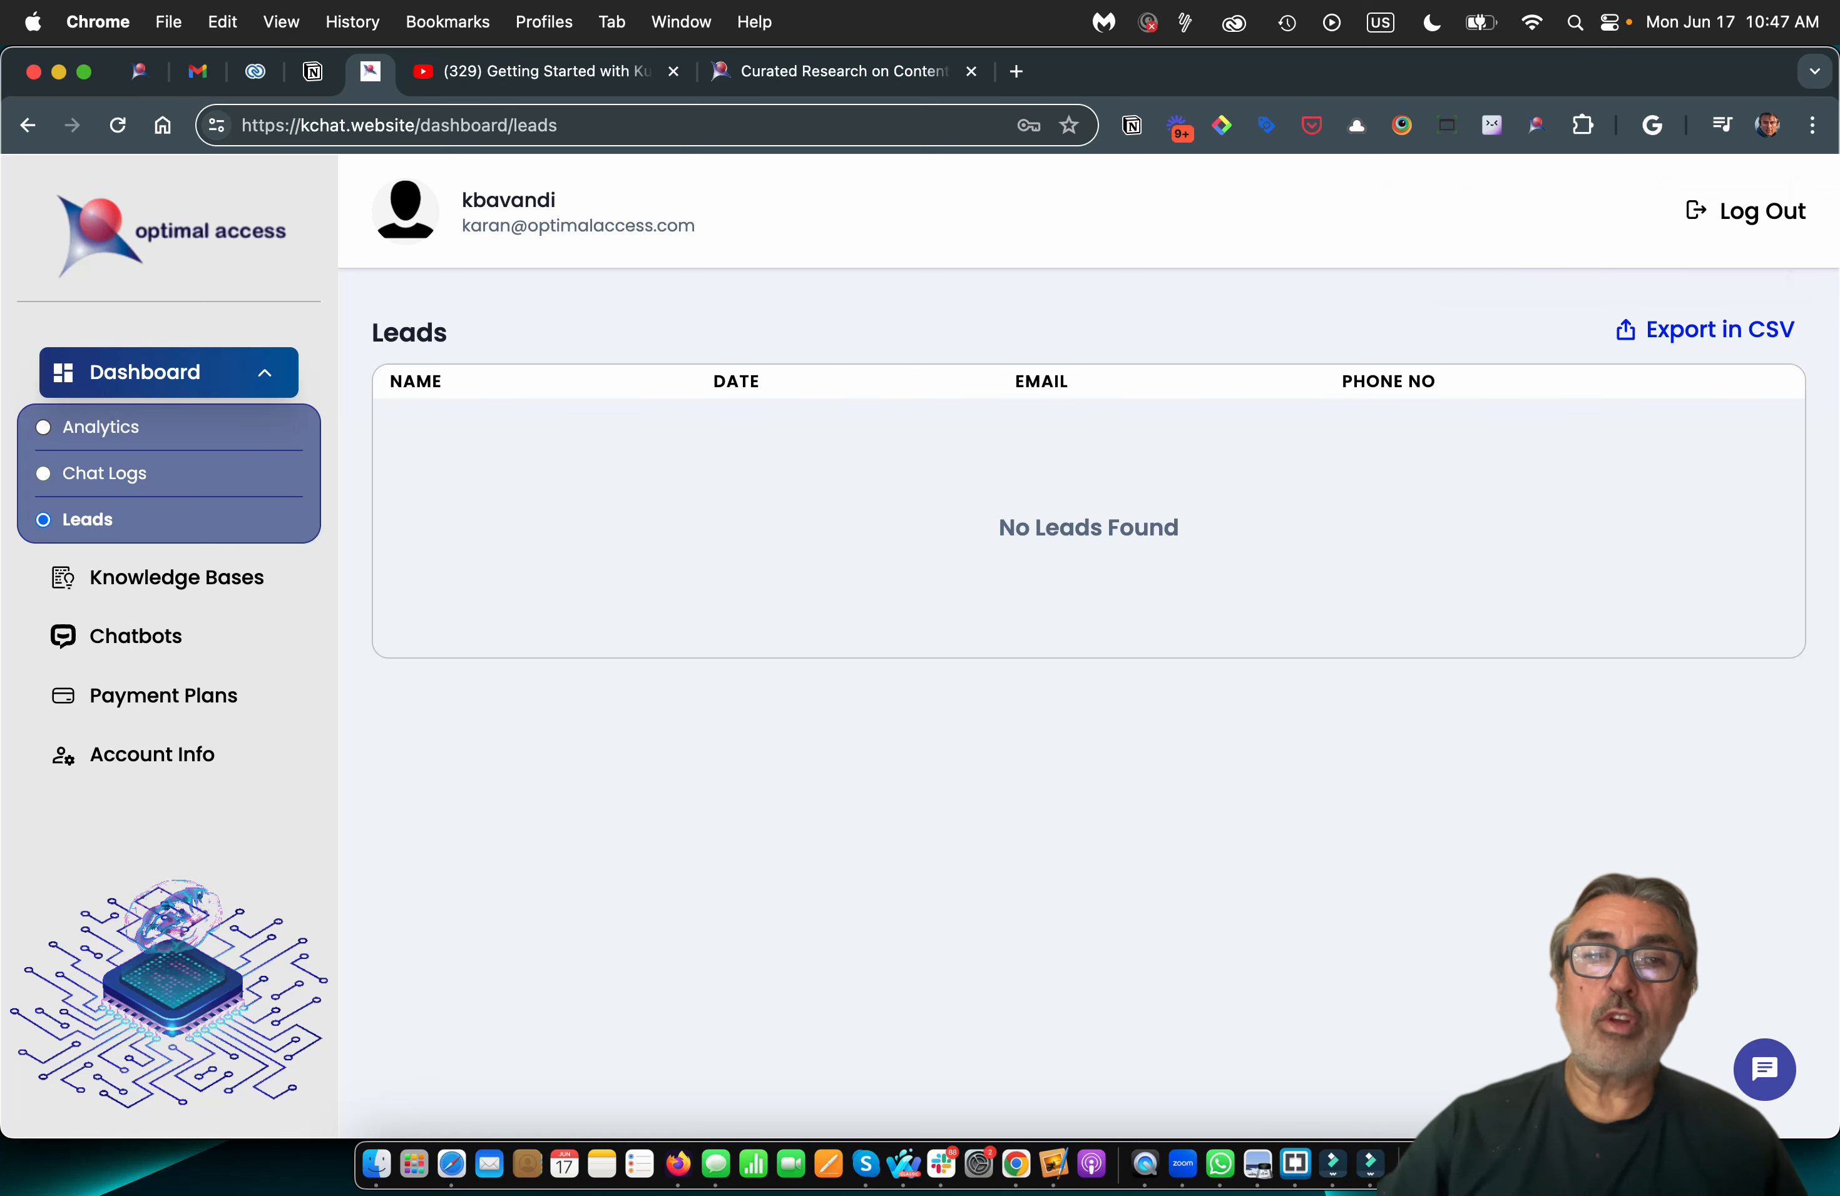
left_click(100, 428)
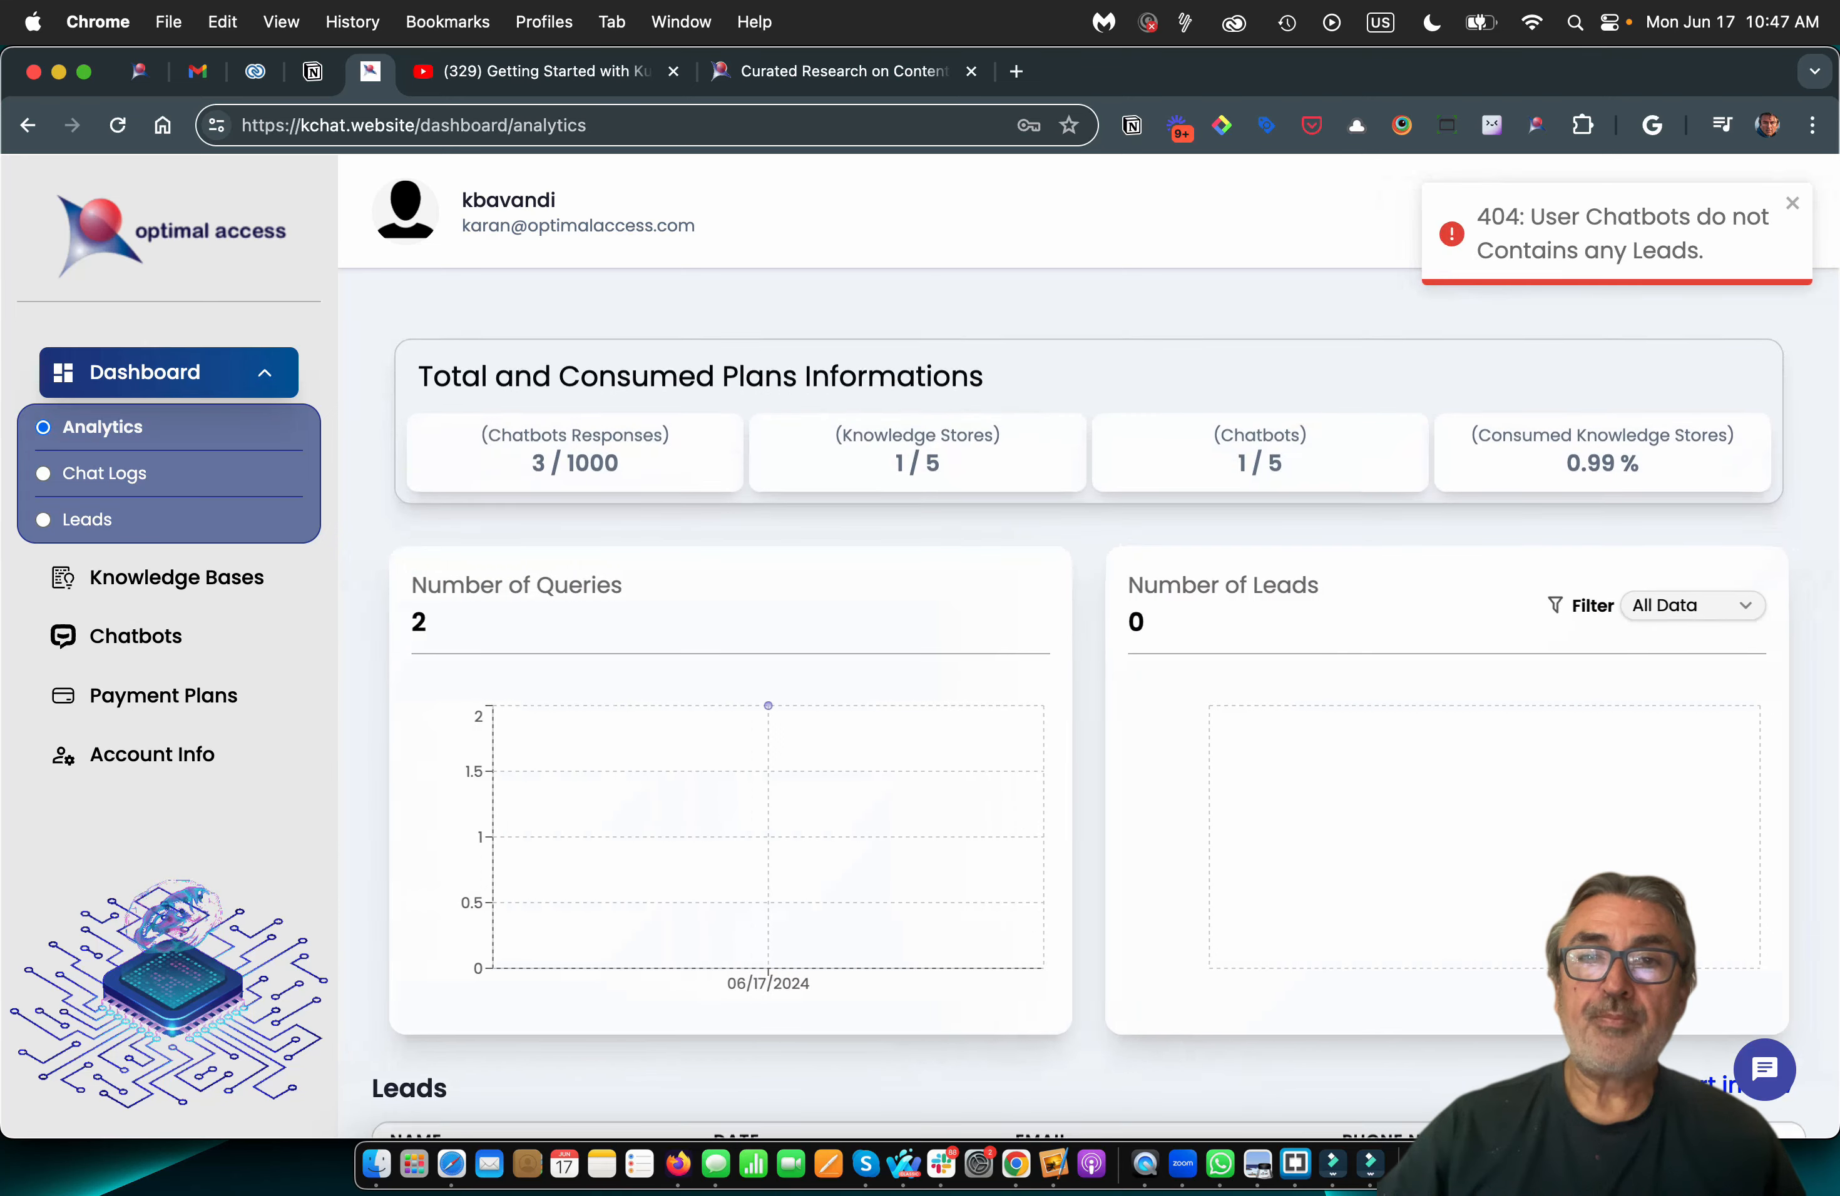
scroll(773, 800, "down", 5)
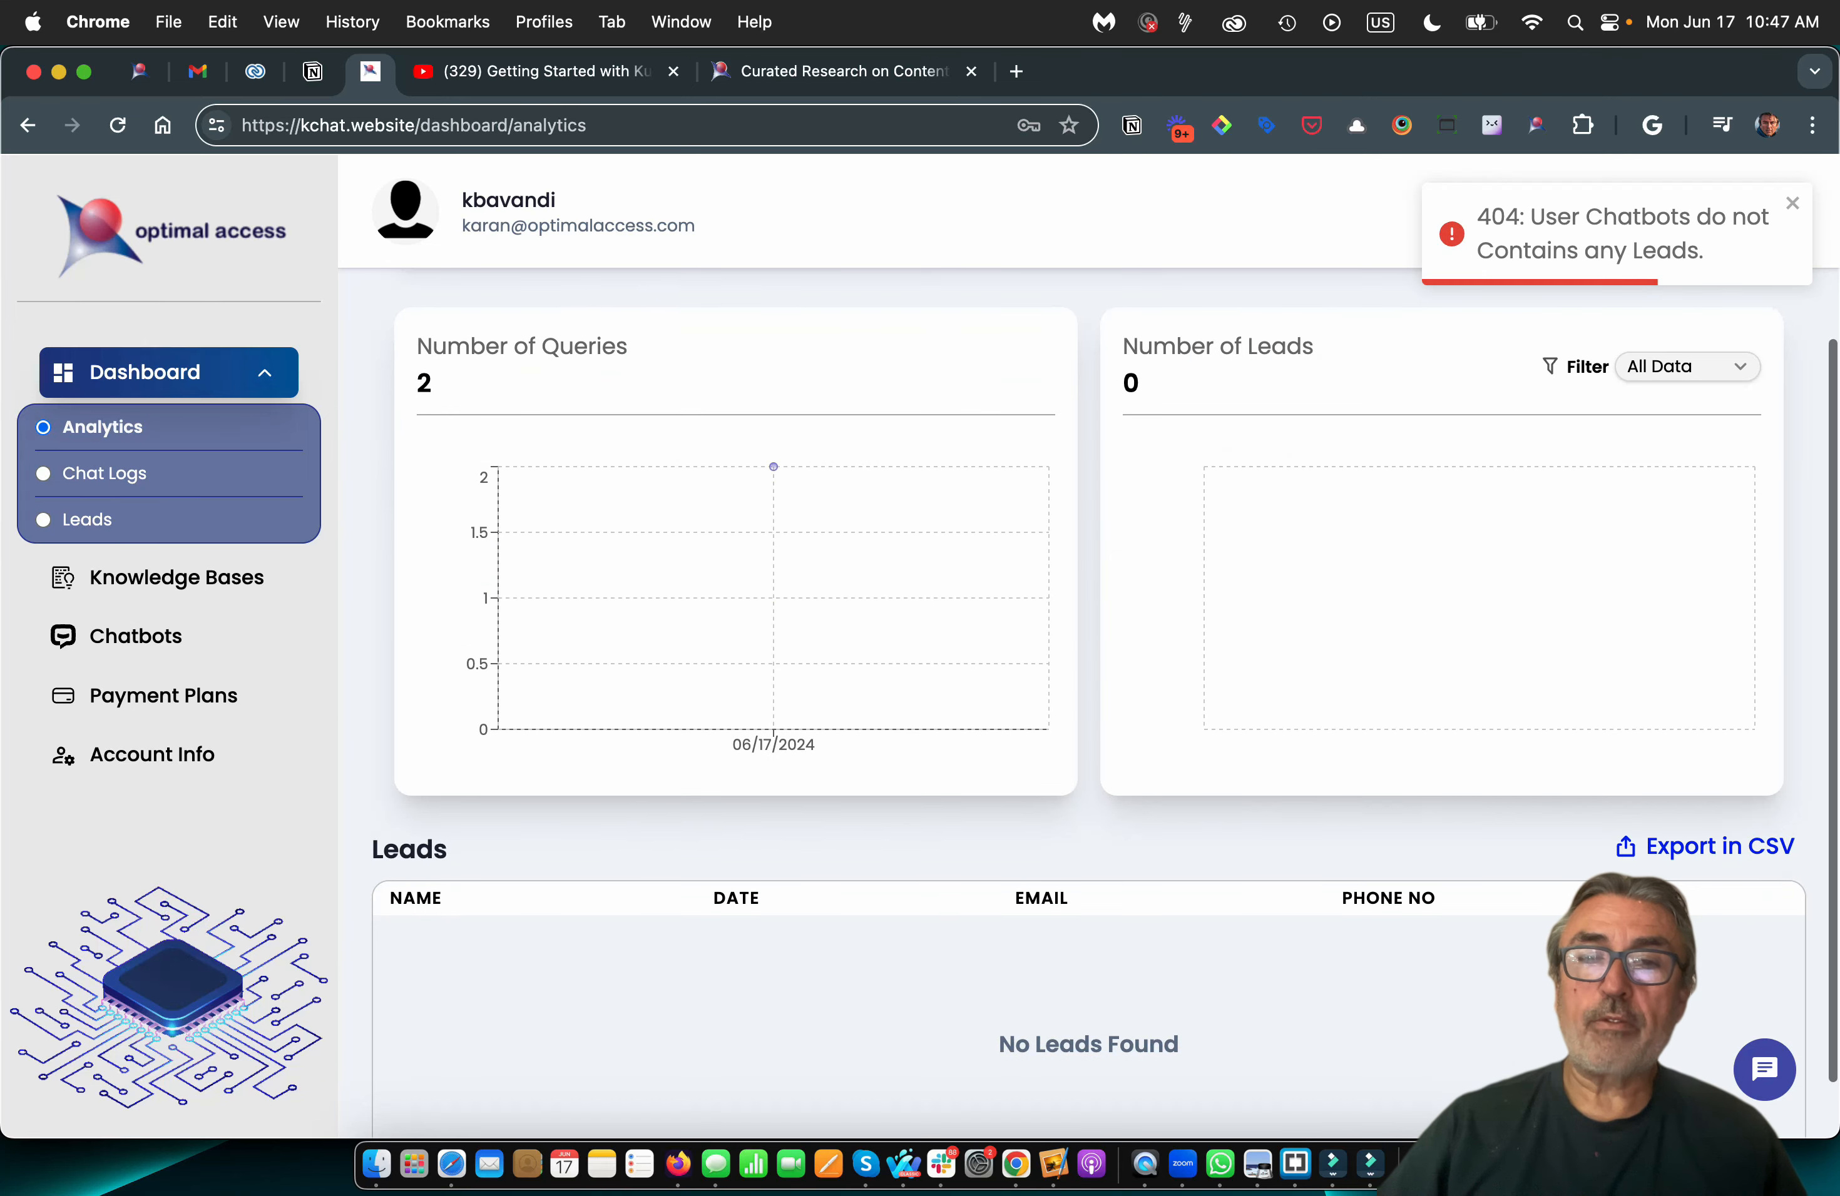
scroll(773, 800, "up", 5)
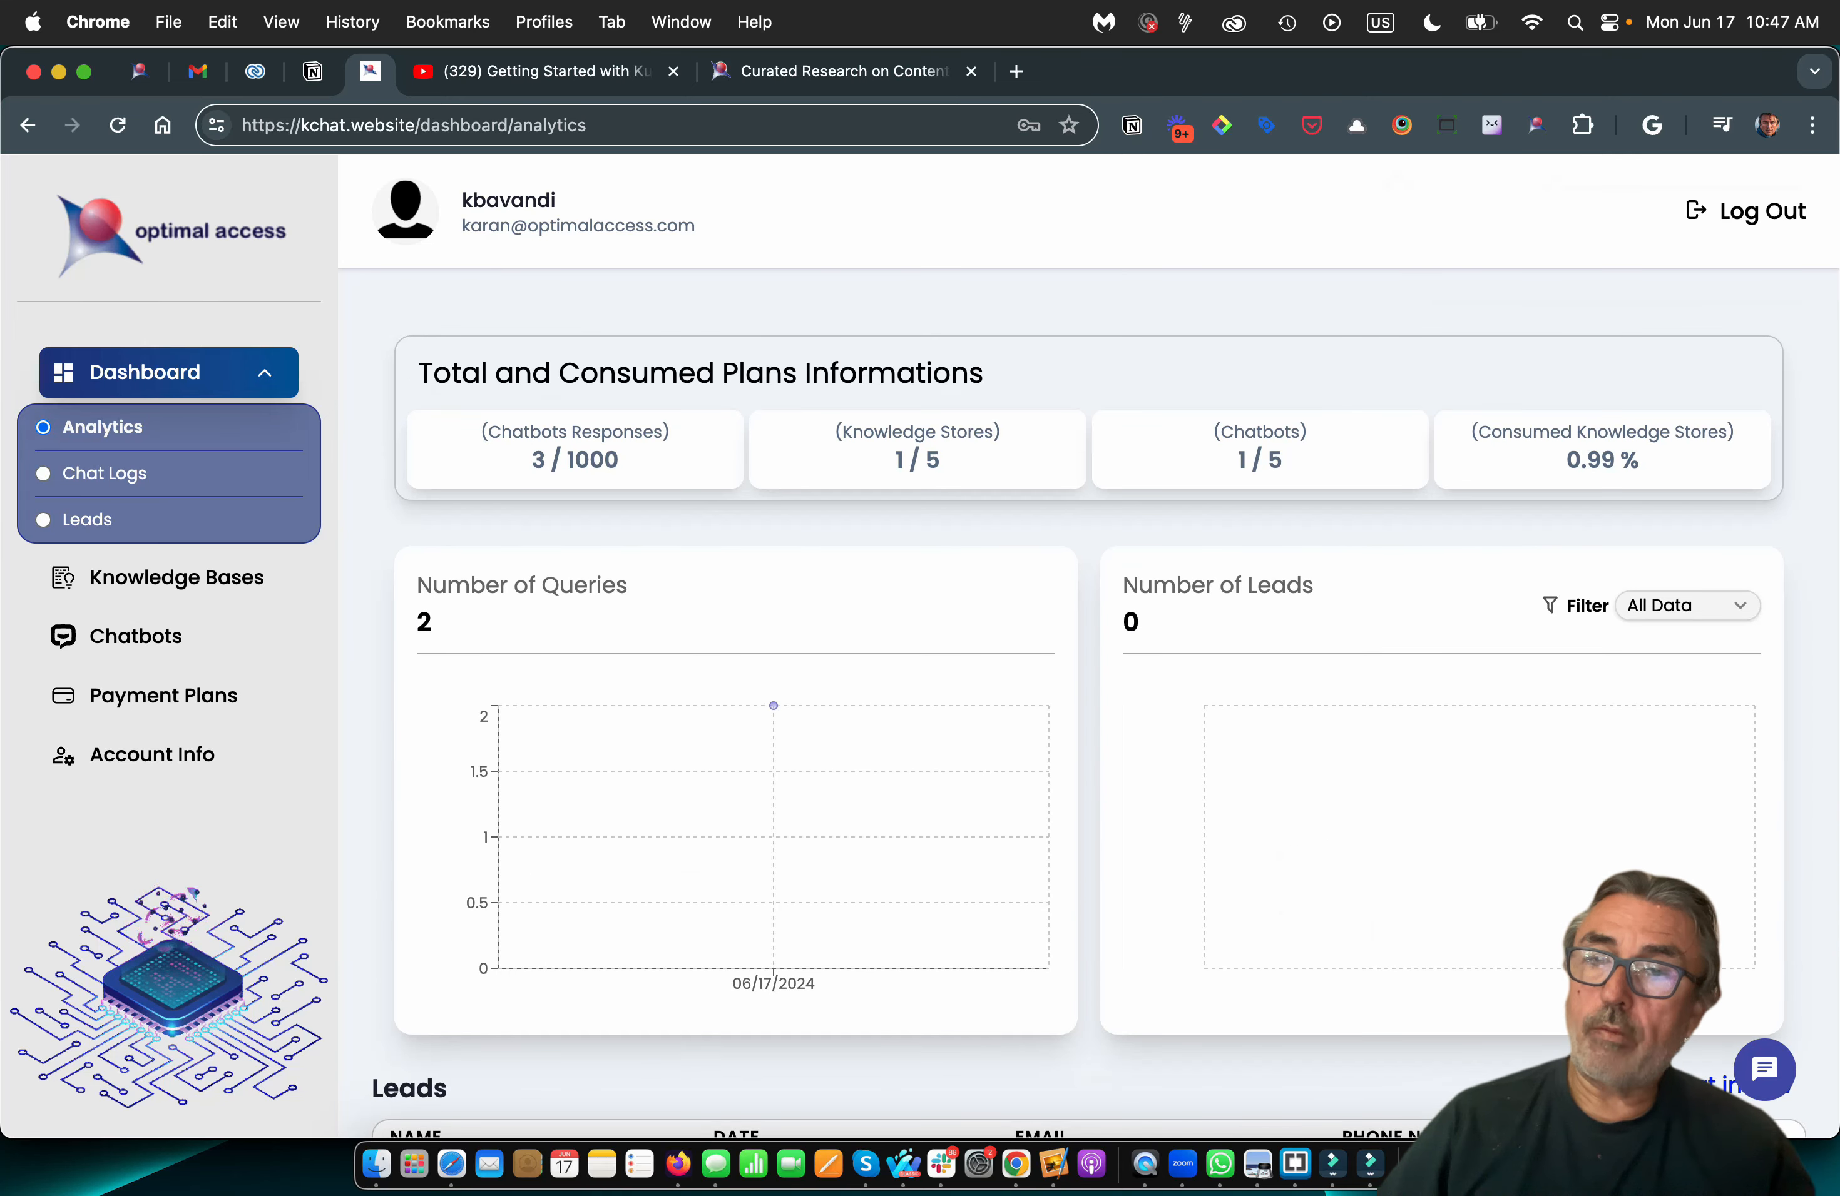